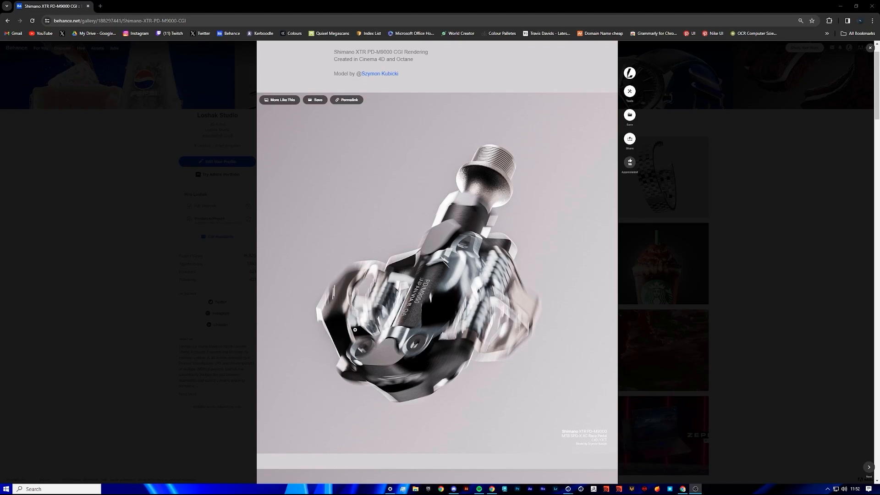
Look over the Shimano XTR PD-M9000 reference rendering on the Behance project page
{"action": "scroll", "coordinate": [504, 238], "scroll_direction": "up", "scroll_amount": 2}
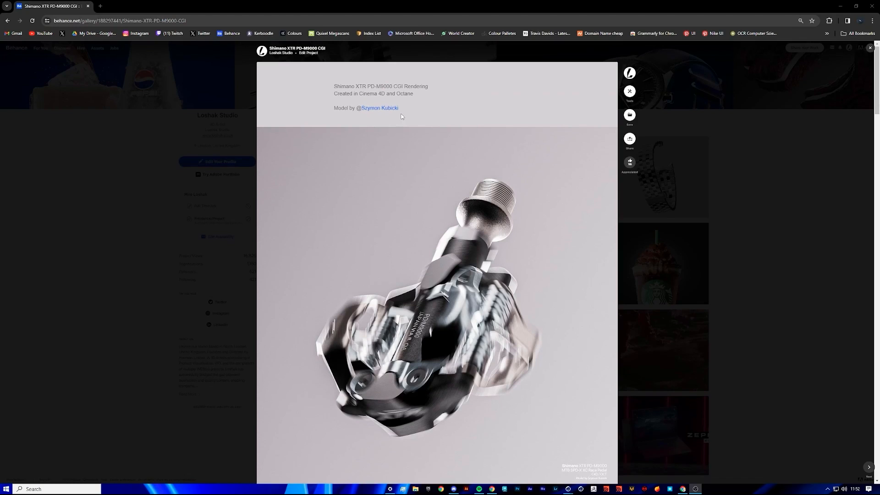
{"action": "scroll", "coordinate": [504, 284], "scroll_direction": "down", "scroll_amount": 1}
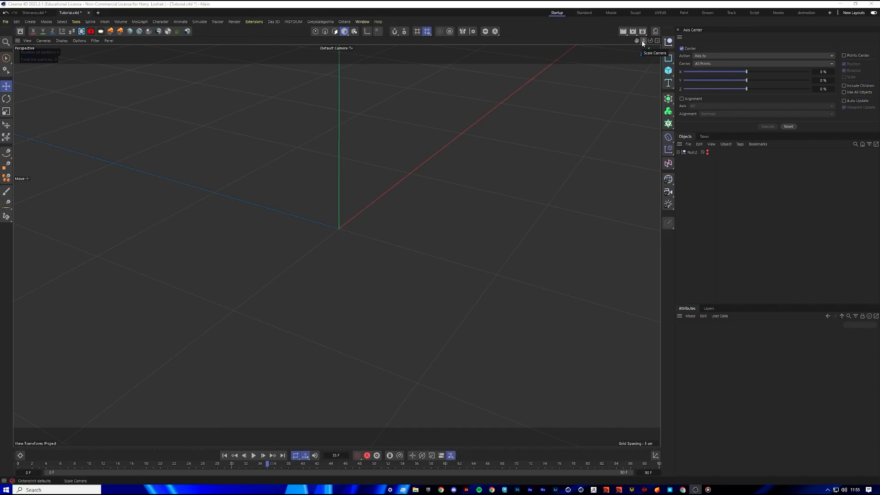
Switch to Cinema 4D and make the hidden Null.2 pedal model visible in the viewport
{"action": "left_click_drag", "start_coordinate": [645, 42], "coordinate": [541, 46]}
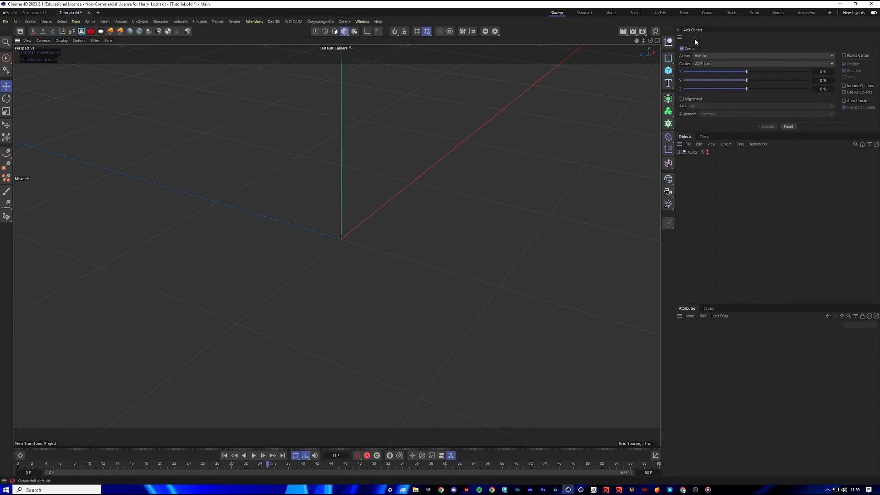
{"action": "left_click_drag", "start_coordinate": [636, 40], "coordinate": [636, 42]}
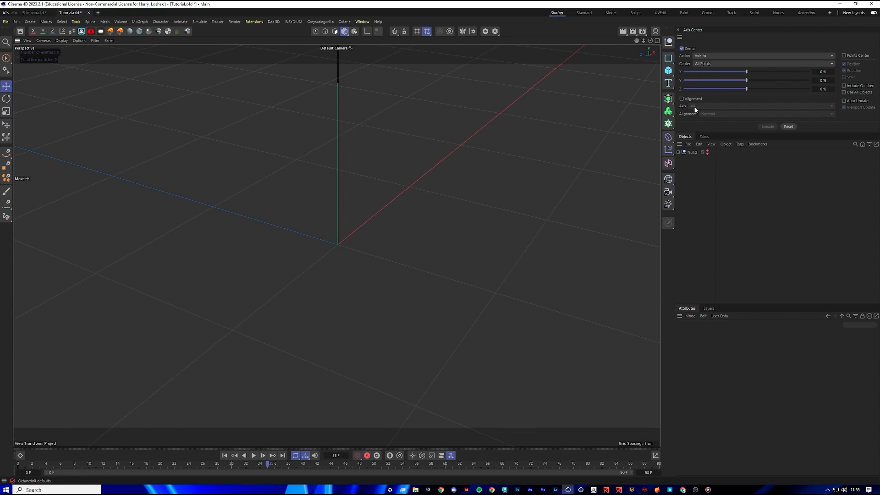
{"action": "left_click", "coordinate": [690, 152]}
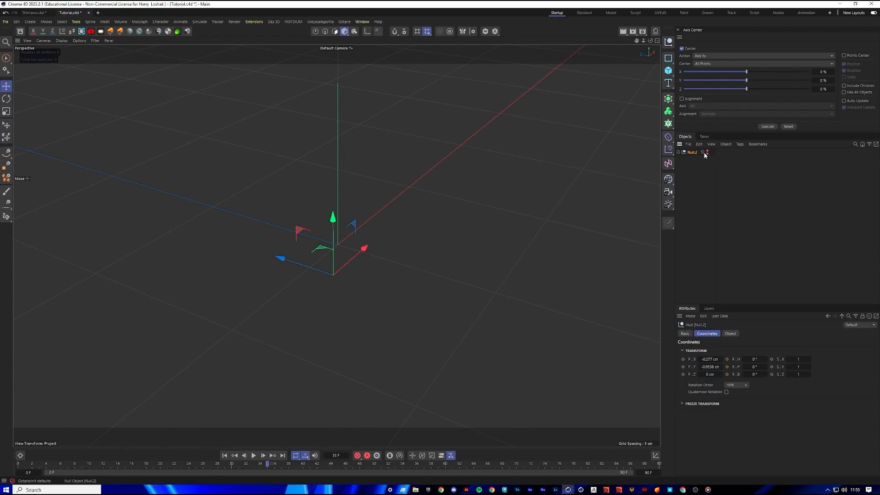
{"action": "left_click", "coordinate": [705, 154]}
{"action": "left_click", "coordinate": [706, 153], "text": "alt"}
{"action": "scroll", "coordinate": [646, 52], "scroll_direction": "down", "scroll_amount": 4}
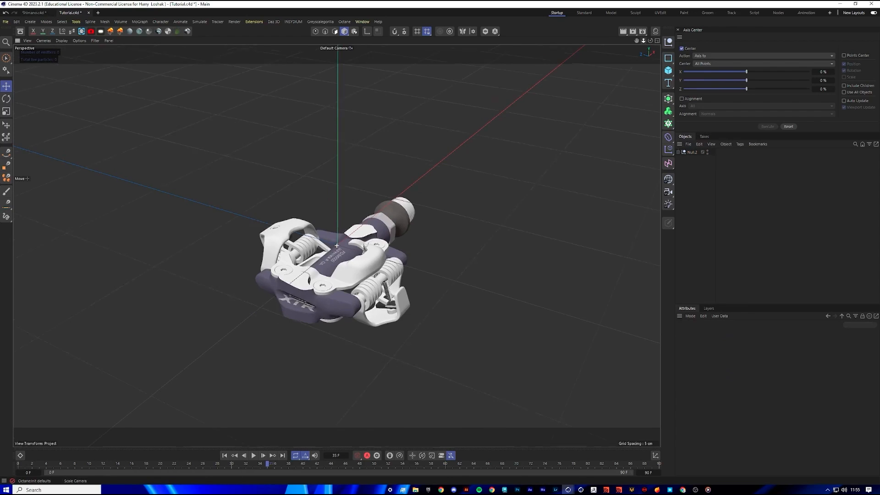
Display the pedal model with shading plus wireframe lines
{"action": "mouse_move", "coordinate": [636, 40]}
{"action": "left_mouse_down"}
{"action": "mouse_move", "coordinate": [336, 245]}
{"action": "mouse_move", "coordinate": [637, 41]}
{"action": "left_mouse_up"}
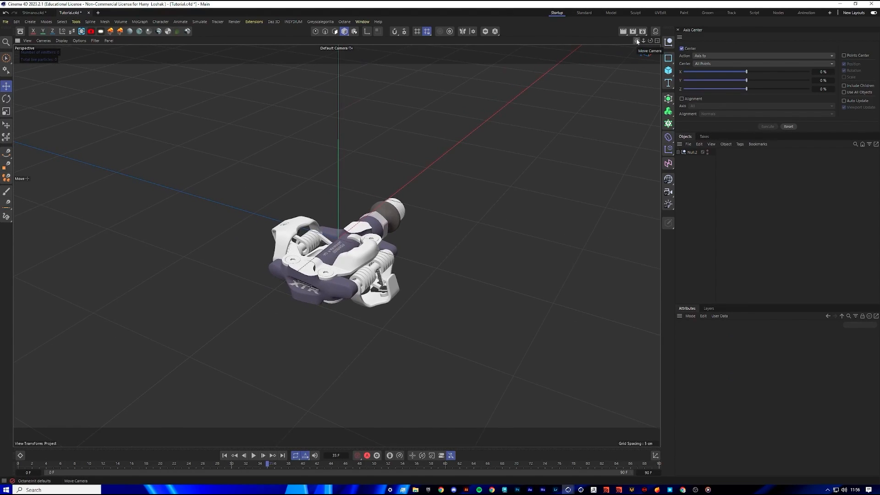
{"action": "left_click_drag", "start_coordinate": [650, 40], "coordinate": [614, 42]}
{"action": "left_click_drag", "start_coordinate": [336, 245], "coordinate": [651, 42]}
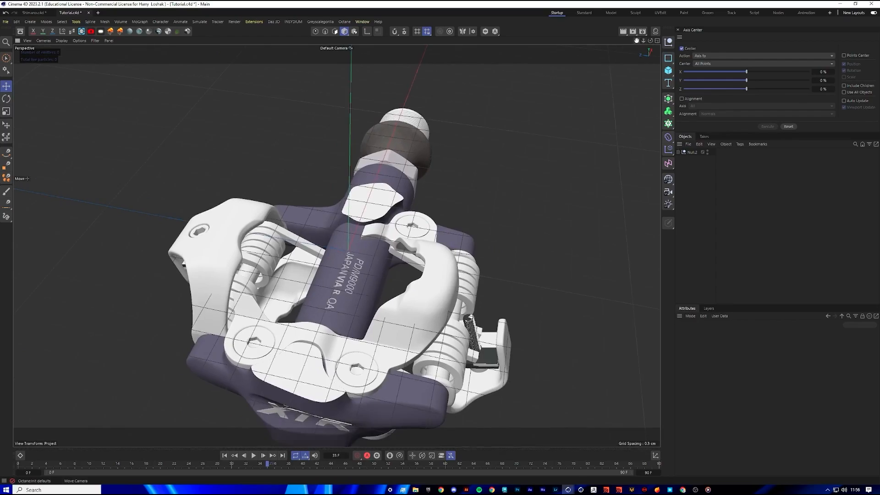
{"action": "key", "text": "n"}
{"action": "key", "text": "b"}
{"action": "scroll", "coordinate": [552, 307], "scroll_direction": "up", "scroll_amount": 6}
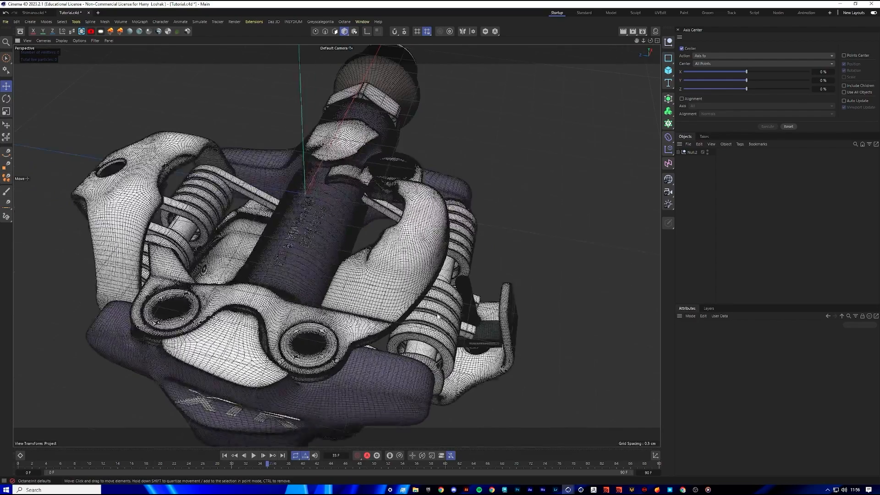
Expand Null.2 and compare the pedal mesh with Subdivision Surface.1 disabled and enabled
{"action": "left_click", "coordinate": [678, 152]}
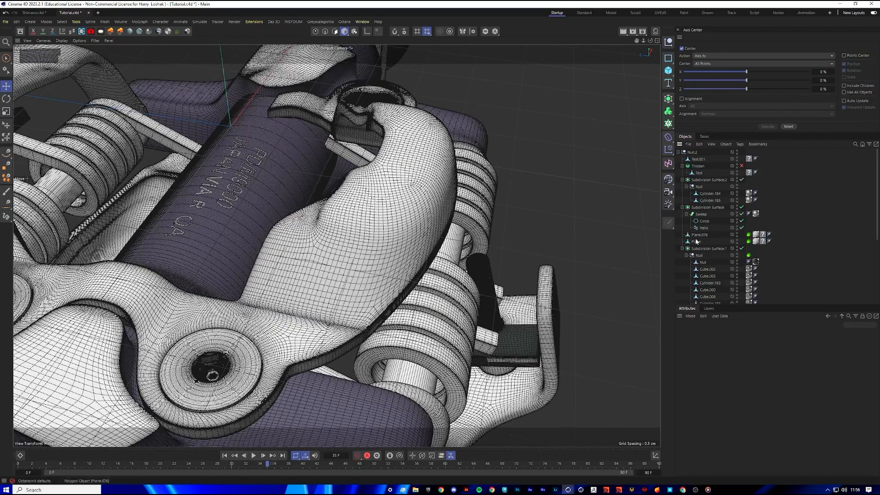
{"action": "left_click", "coordinate": [741, 248]}
{"action": "key", "text": "h"}
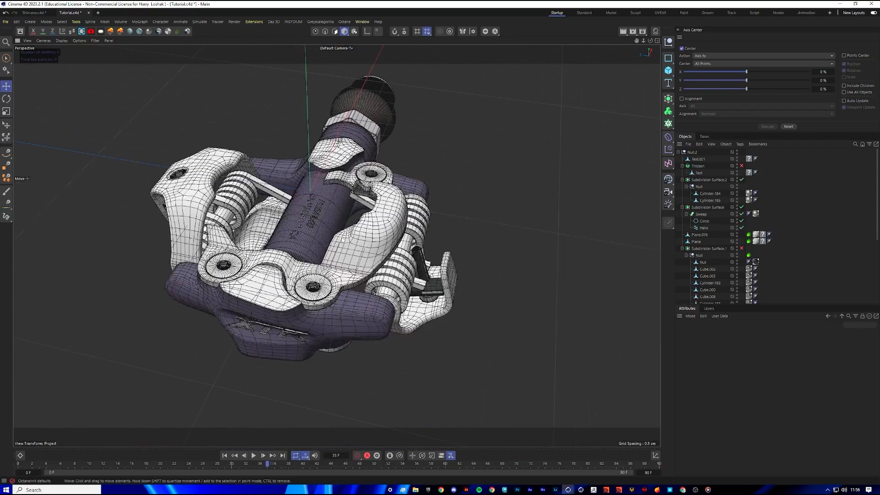
{"action": "left_click", "coordinate": [741, 248]}
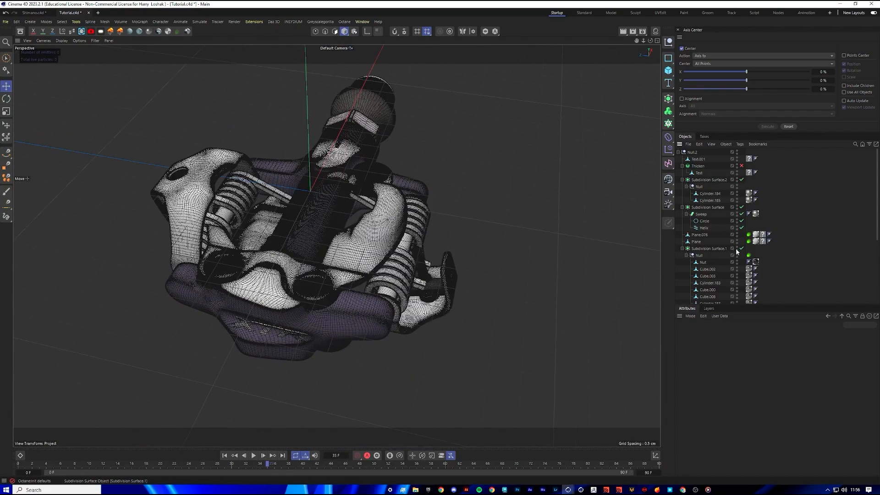
Delete the Octane object tags from the two plane objects and the null under Subdivision Surface.1, then collapse Null.2
{"action": "left_click", "coordinate": [749, 240]}
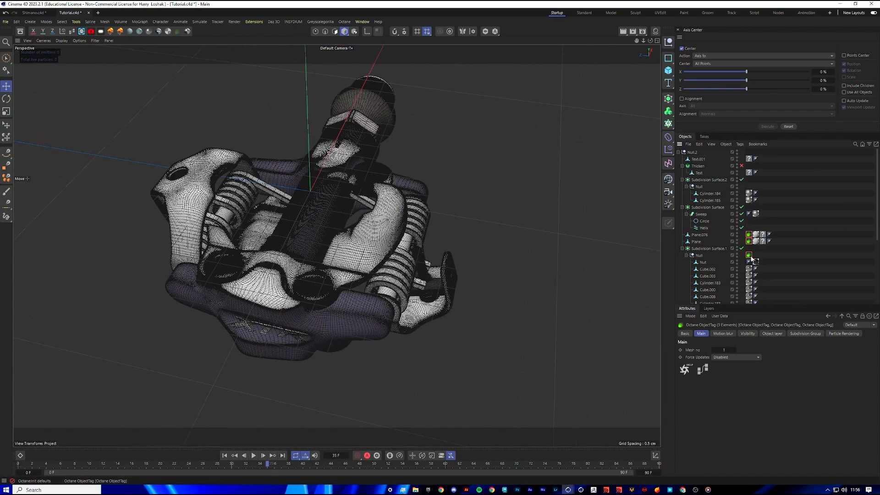
{"action": "key", "text": "Delete"}
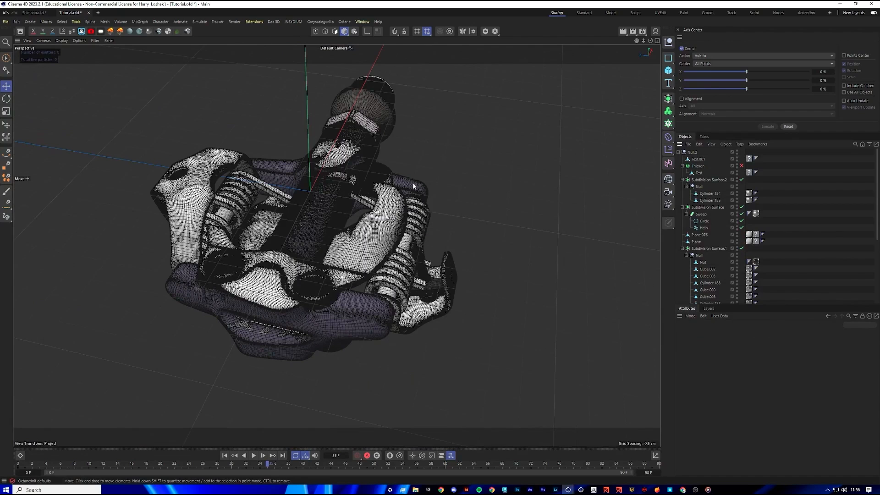
{"action": "left_click", "coordinate": [679, 151]}
Hide the floor grid in the perspective viewport
{"action": "left_click_drag", "start_coordinate": [643, 41], "coordinate": [656, 78]}
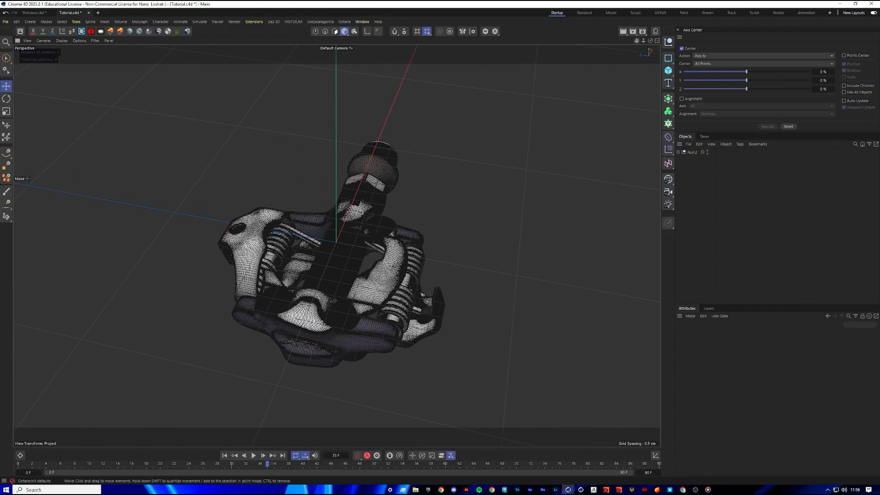
{"action": "left_click_drag", "start_coordinate": [0, 102], "coordinate": [511, 83]}
{"action": "scroll", "coordinate": [472, 219], "scroll_direction": "down", "scroll_amount": 3}
{"action": "left_click_drag", "start_coordinate": [444, 81], "coordinate": [0, 82]}
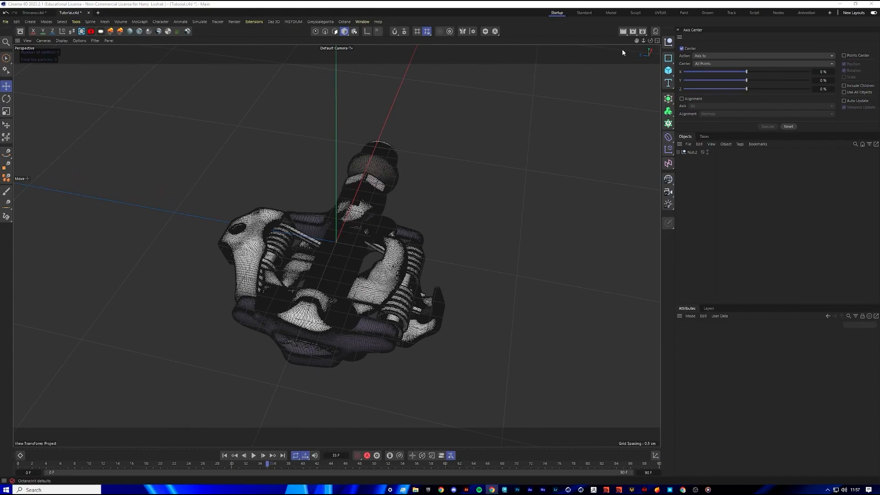
{"action": "mouse_move", "coordinate": [650, 41]}
{"action": "left_mouse_down"}
{"action": "mouse_move", "coordinate": [681, 30]}
{"action": "mouse_move", "coordinate": [650, 40]}
{"action": "left_mouse_up"}
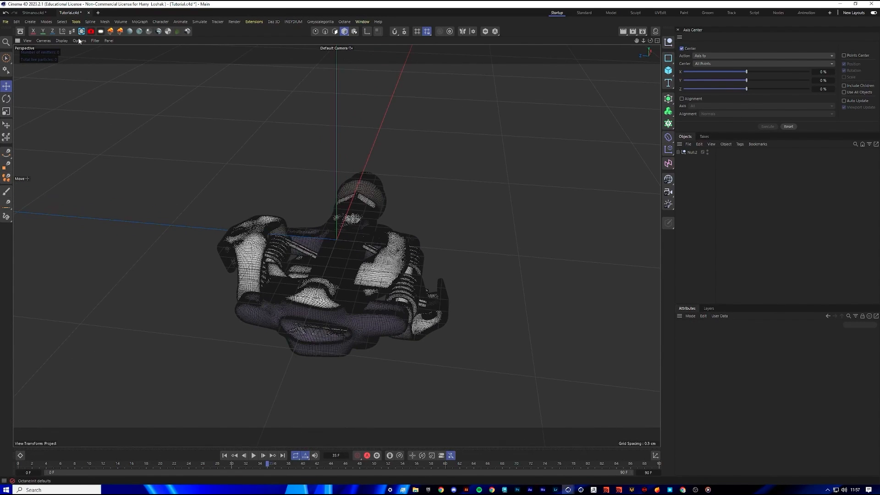
{"action": "left_click", "coordinate": [97, 41]}
{"action": "left_click", "coordinate": [115, 87]}
{"action": "mouse_move", "coordinate": [465, 68]}
{"action": "left_mouse_down", "text": "alt"}
{"action": "mouse_move", "coordinate": [479, 66]}
{"action": "mouse_move", "coordinate": [465, 68]}
{"action": "left_mouse_up", "text": "alt"}
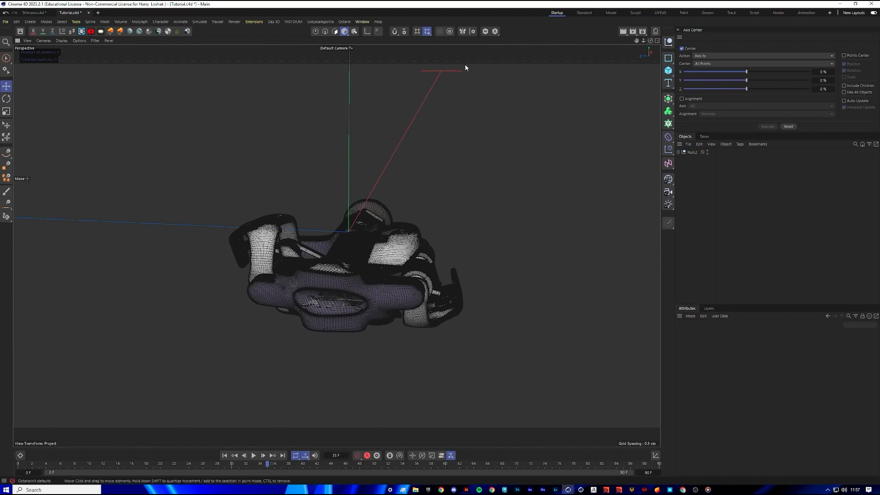
Add an Octane camera to the scene and select it
{"action": "left_click", "coordinate": [92, 32]}
{"action": "left_click", "coordinate": [758, 194]}
{"action": "left_click", "coordinate": [704, 153]}
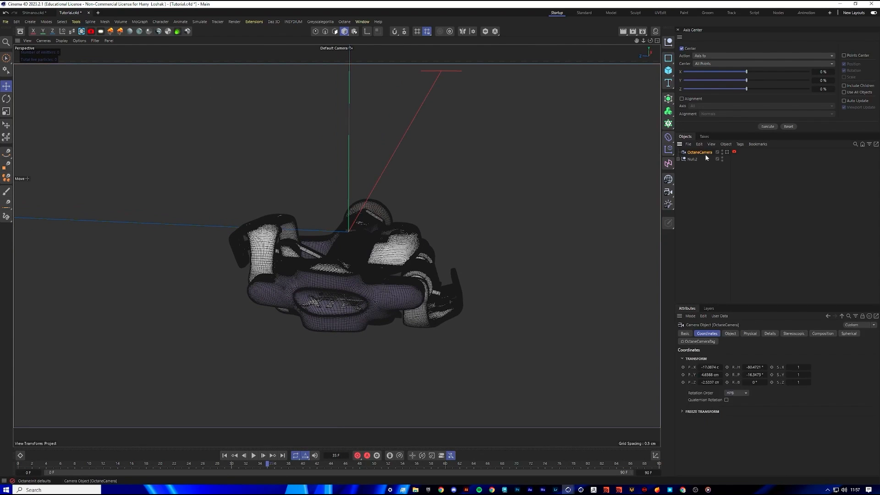
Open the Octane Live Viewer, check its list of creatable objects and minimize the window
{"action": "left_click", "coordinate": [345, 22]}
{"action": "left_click", "coordinate": [356, 29]}
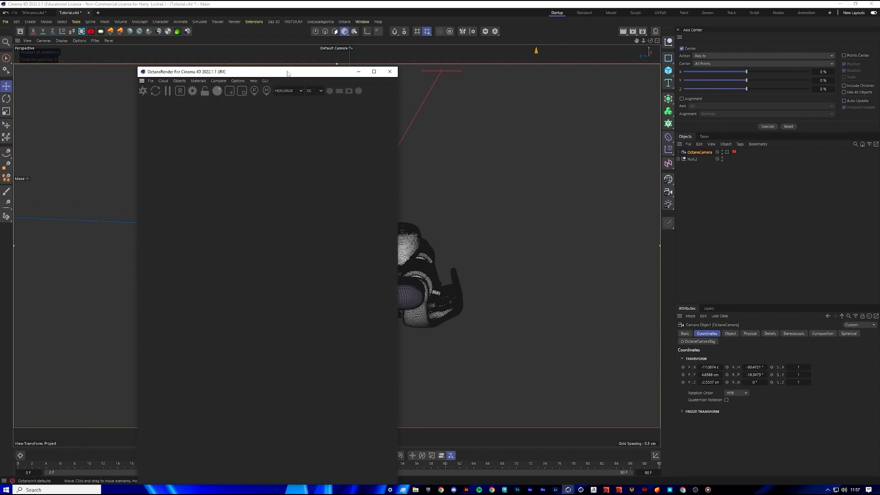
{"action": "left_click_drag", "start_coordinate": [287, 73], "coordinate": [245, 85]}
{"action": "left_click", "coordinate": [137, 92]}
{"action": "mouse_move", "coordinate": [154, 128]}
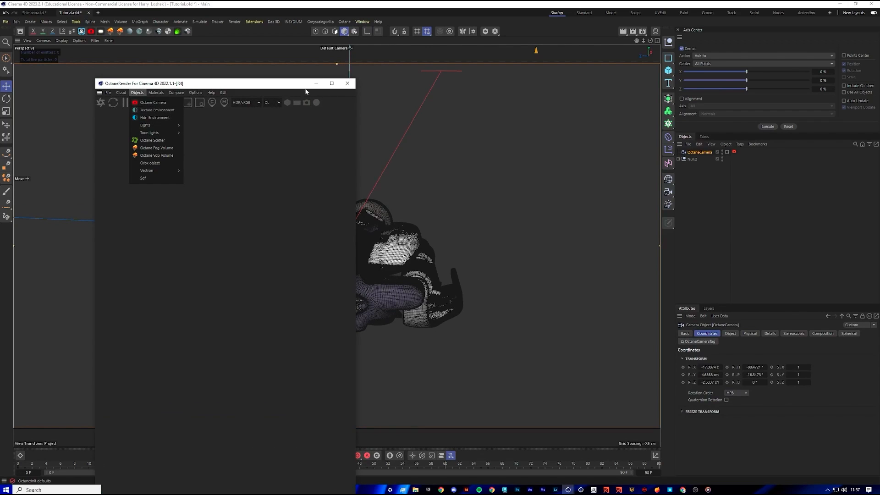
{"action": "left_click", "coordinate": [316, 83]}
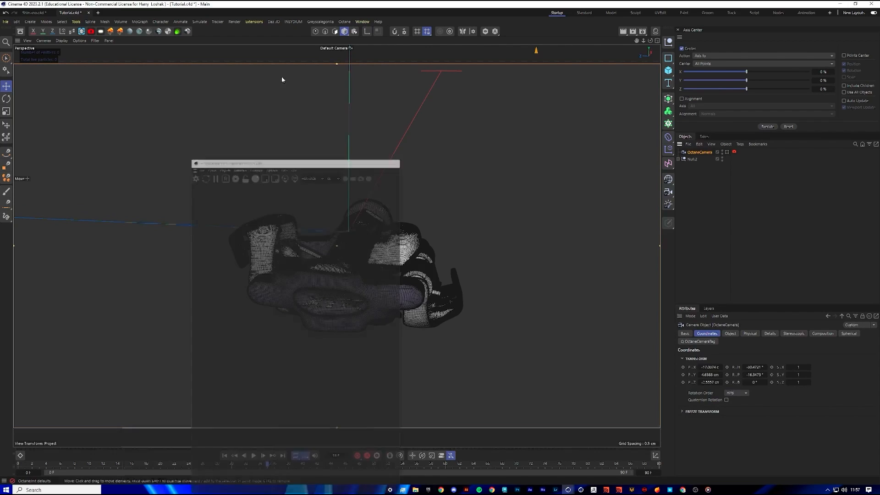
Look through OctaneCamera and set its heading rotation to -90° and its pitch to 0°
{"action": "left_click", "coordinate": [695, 160]}
{"action": "left_click", "coordinate": [698, 153]}
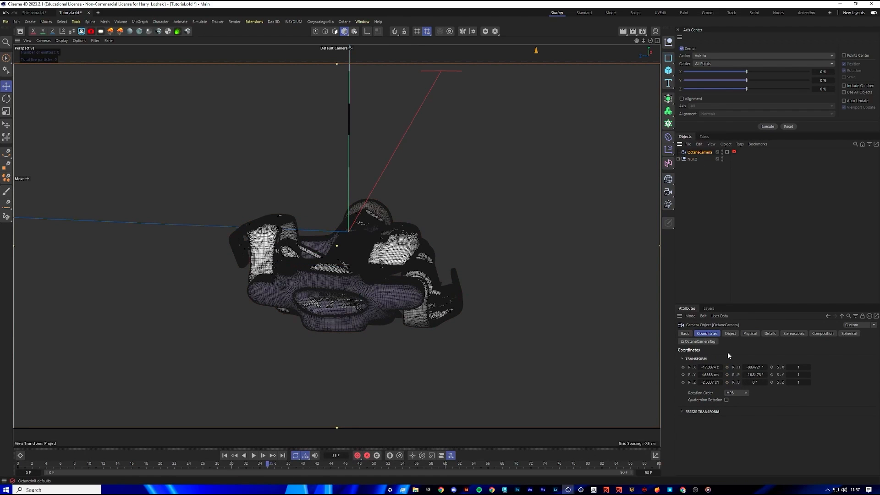
{"action": "left_click_drag", "start_coordinate": [651, 41], "coordinate": [630, 47]}
{"action": "left_click", "coordinate": [727, 152]}
{"action": "double_click", "coordinate": [759, 366]}
{"action": "type", "text": "-90"}
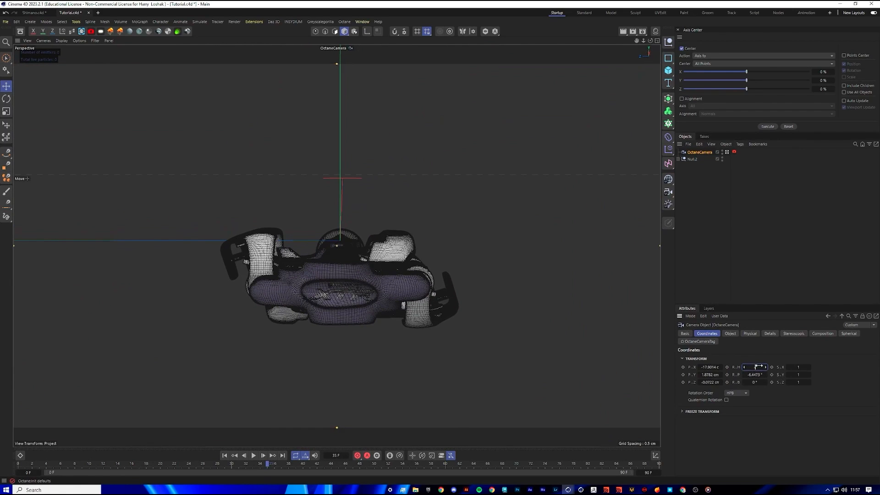
{"action": "key", "text": "Return"}
{"action": "double_click", "coordinate": [755, 375]}
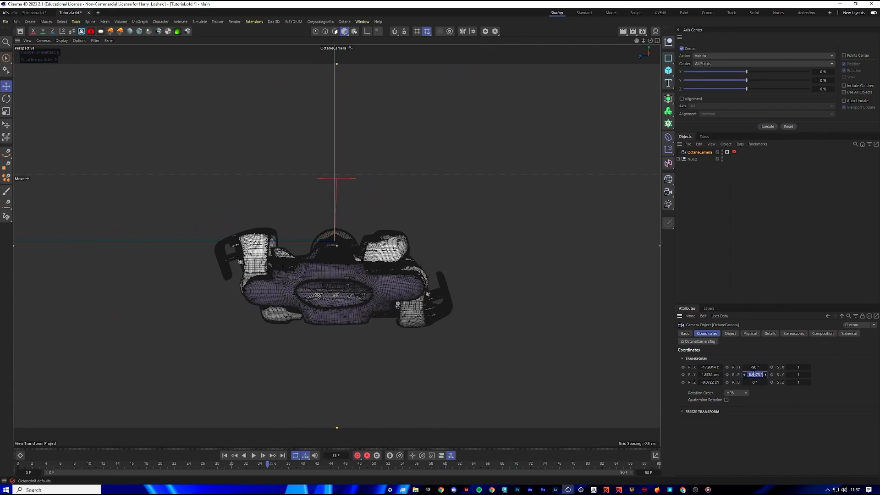
{"action": "type", "text": "0"}
{"action": "key", "text": "Return"}
Set the OctaneCamera's Y and Z positions to 0 cm
{"action": "left_click_drag", "start_coordinate": [636, 41], "coordinate": [637, 4]}
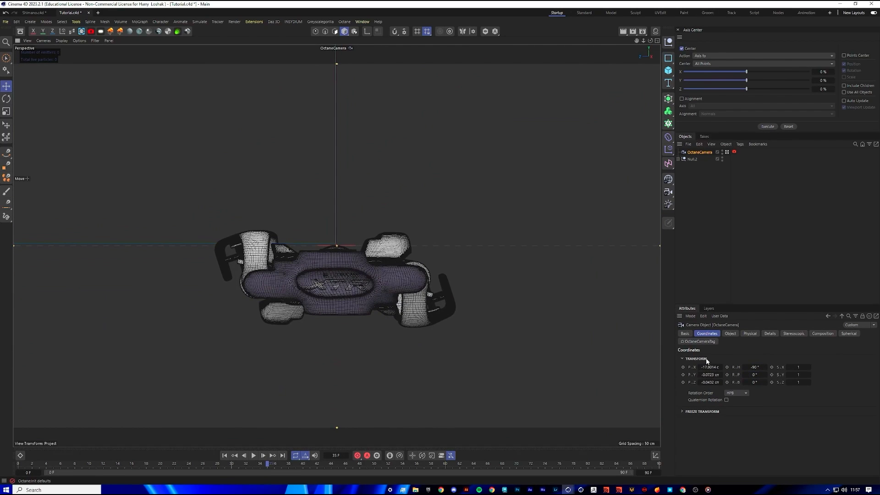
{"action": "double_click", "coordinate": [710, 375]}
{"action": "type", "text": "0"}
{"action": "key", "text": "Return"}
{"action": "double_click", "coordinate": [709, 382]}
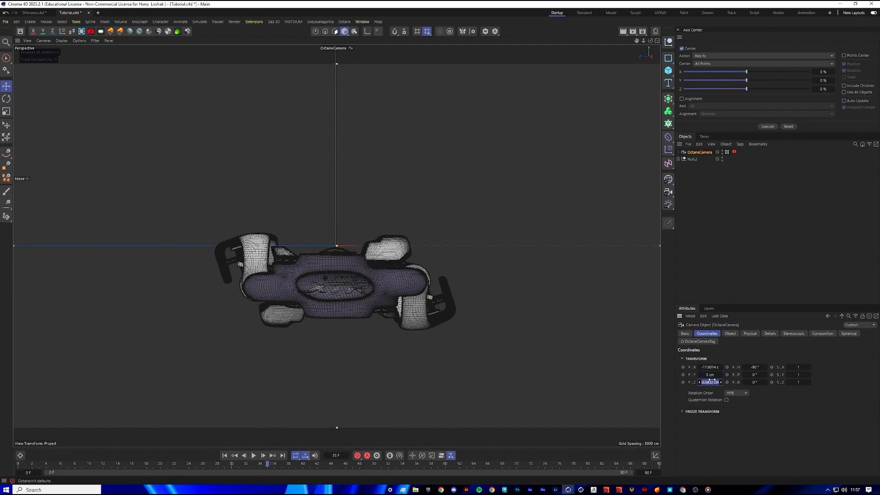
{"action": "type", "text": "0"}
{"action": "key", "text": "Return"}
Reset the OctaneCamera's X position to 0, move it back to -14 cm, and deselect the camera
{"action": "double_click", "coordinate": [710, 367]}
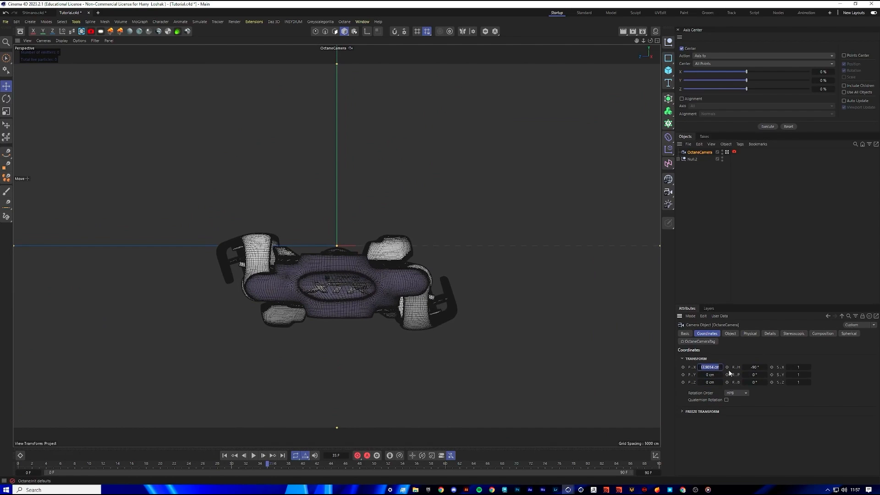
{"action": "type", "text": "0"}
{"action": "key", "text": "Return"}
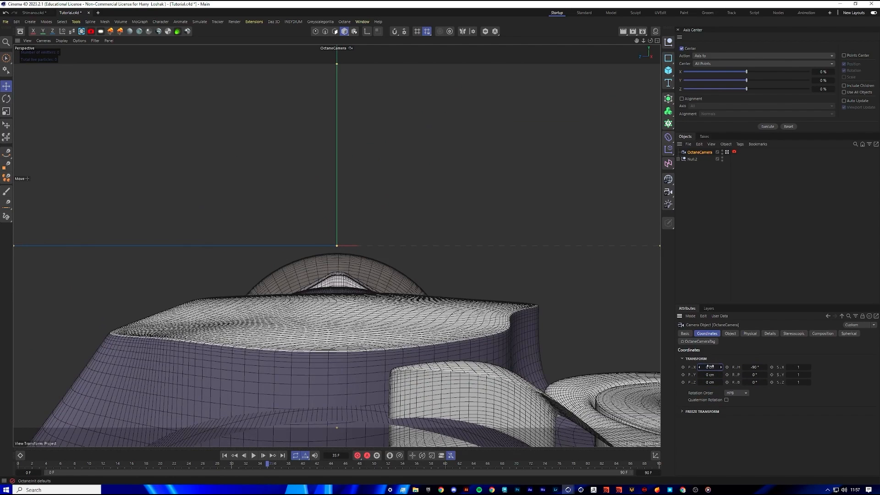
{"action": "mouse_move", "coordinate": [721, 367]}
{"action": "left_mouse_down"}
{"action": "mouse_move", "coordinate": [700, 367]}
{"action": "mouse_move", "coordinate": [717, 367]}
{"action": "left_mouse_up"}
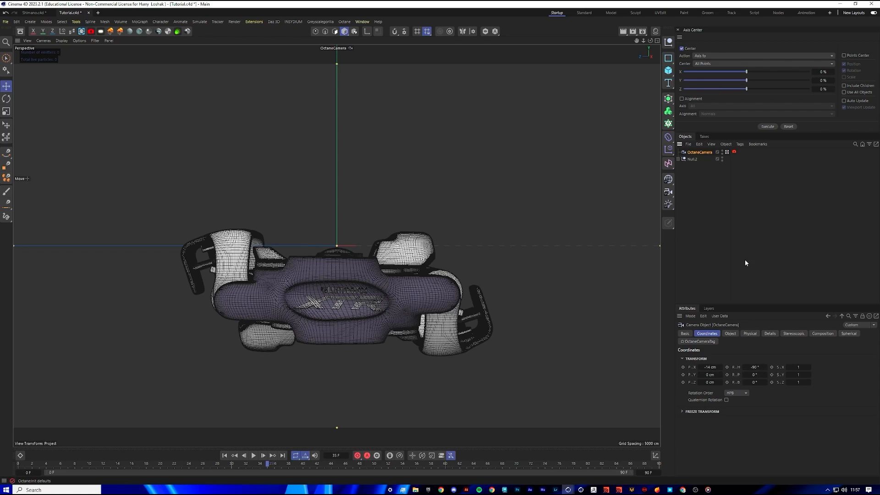
{"action": "left_click", "coordinate": [748, 241]}
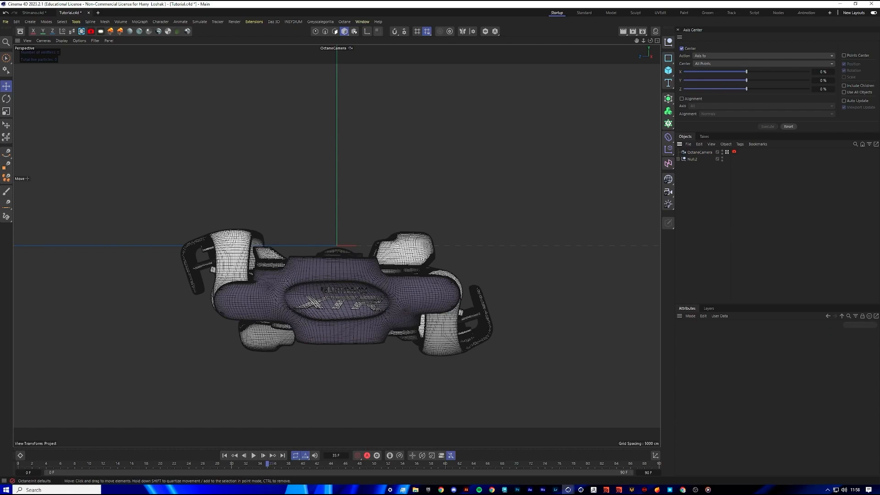
Set the render output size to 2000 by 2000 pixels in the render settings
{"action": "left_click", "coordinate": [643, 32]}
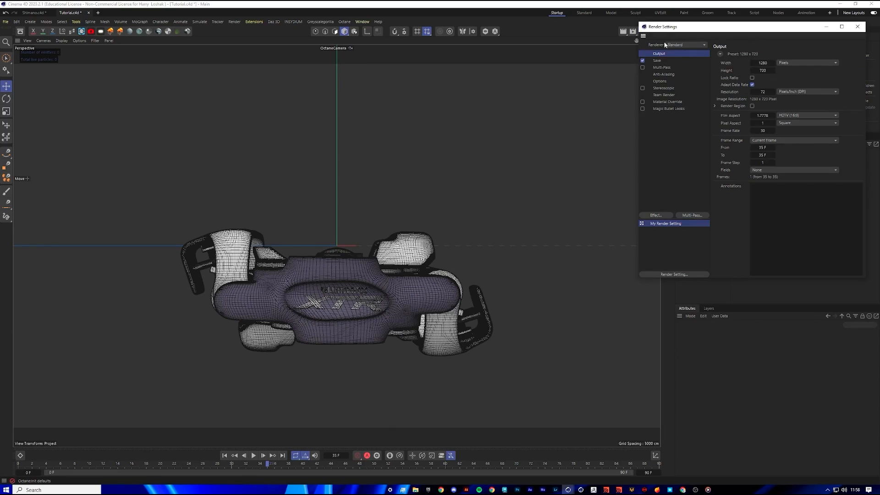
{"action": "key", "text": "Tab"}
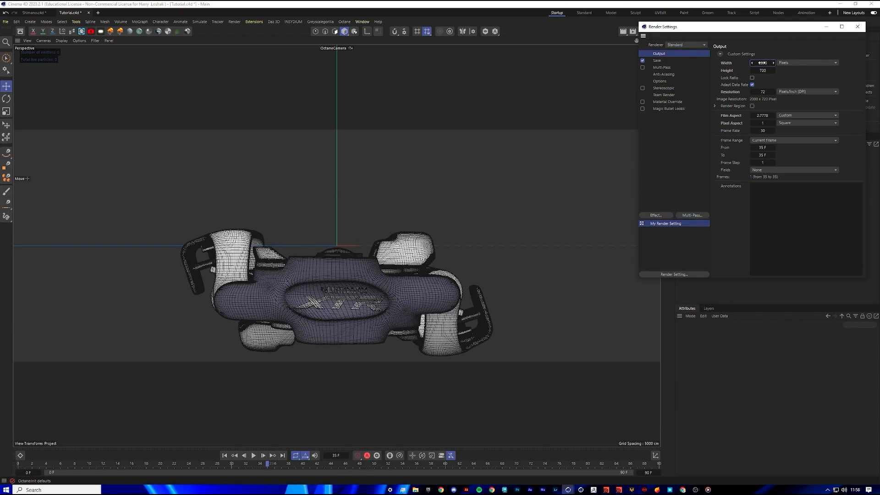
{"action": "type", "text": "2000"}
{"action": "key", "text": "Return"}
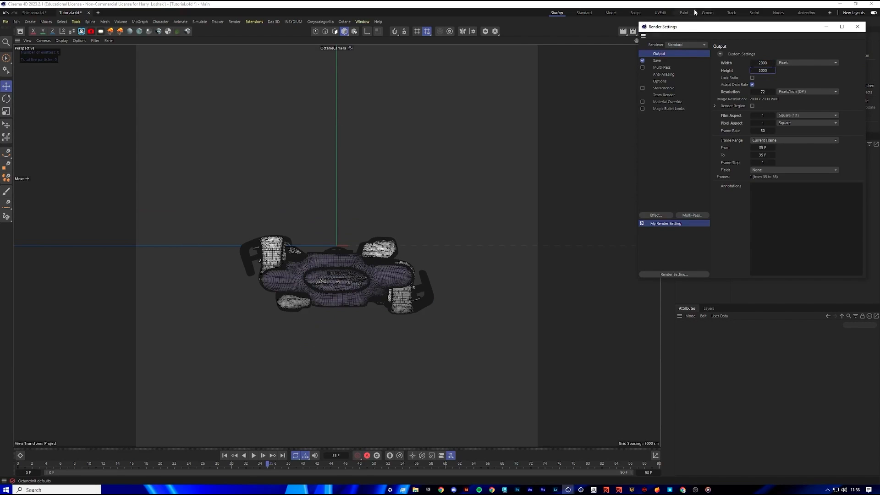
{"action": "left_click_drag", "start_coordinate": [698, 27], "coordinate": [355, 141]}
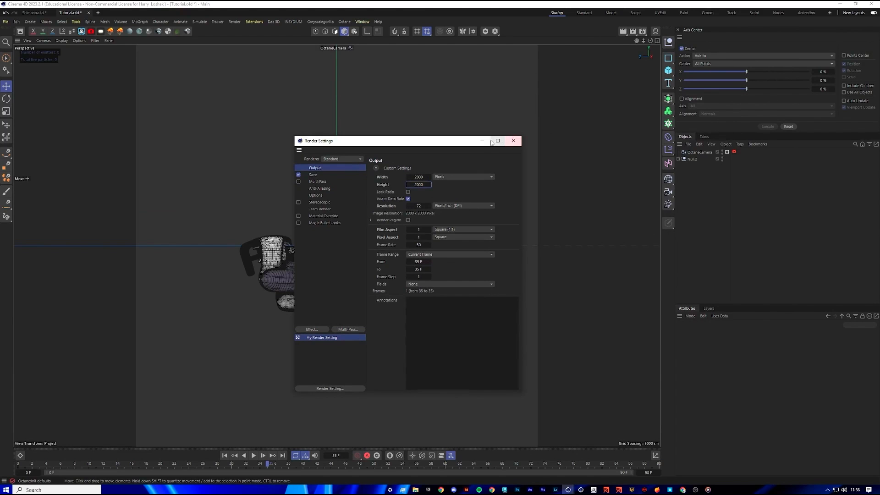
Close the render settings and rotate Null.2 so the pedal's spindle points diagonally upward in the camera view
{"action": "left_click", "coordinate": [513, 141]}
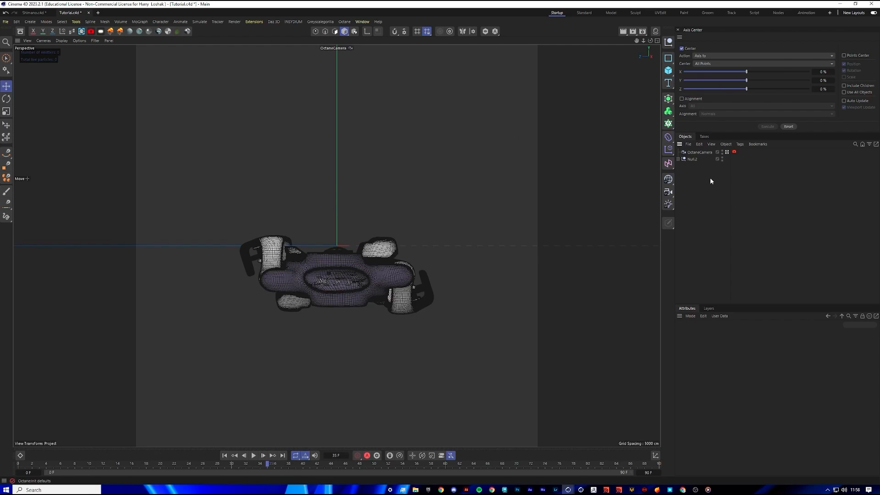
{"action": "left_click", "coordinate": [710, 160]}
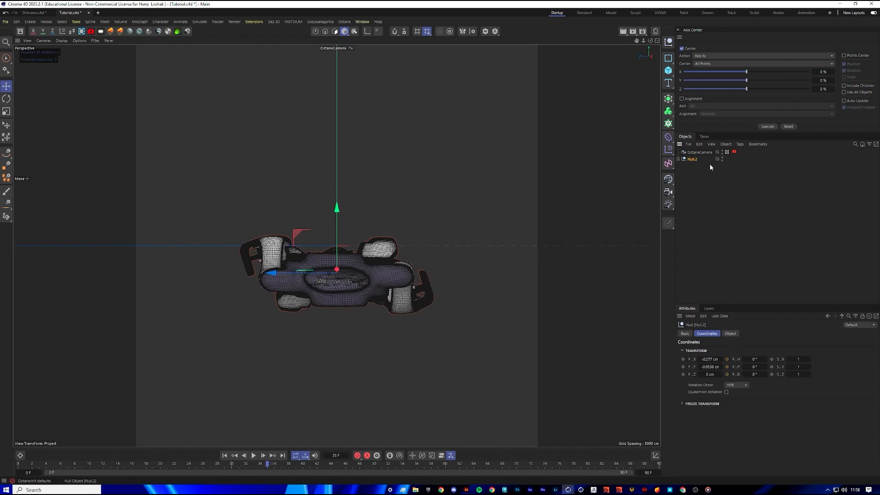
{"action": "left_click", "coordinate": [6, 98]}
{"action": "mouse_move", "coordinate": [356, 262]}
{"action": "left_mouse_down"}
{"action": "mouse_move", "coordinate": [345, 269]}
{"action": "mouse_move", "coordinate": [346, 261]}
{"action": "mouse_move", "coordinate": [354, 284]}
{"action": "left_mouse_up"}
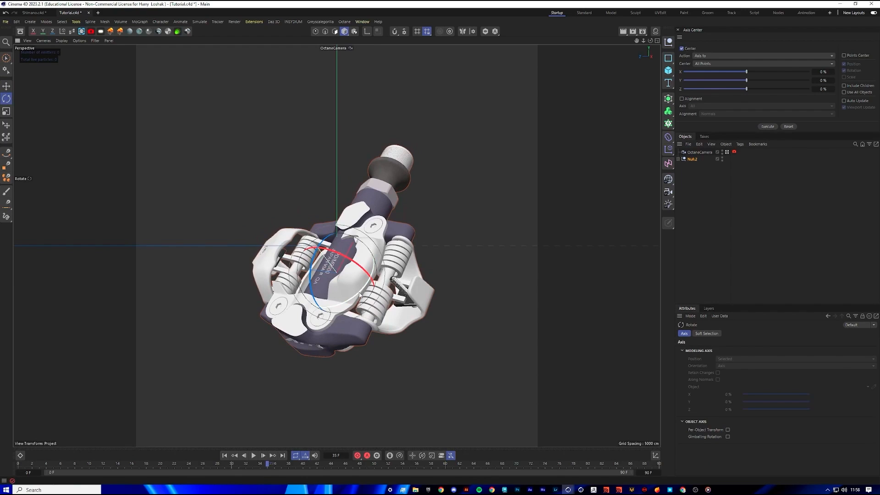
Toggle the viewport's wireframe lines and leave the display on Gouraud shading without lines
{"action": "key", "text": "n"}
{"action": "key", "text": "a"}
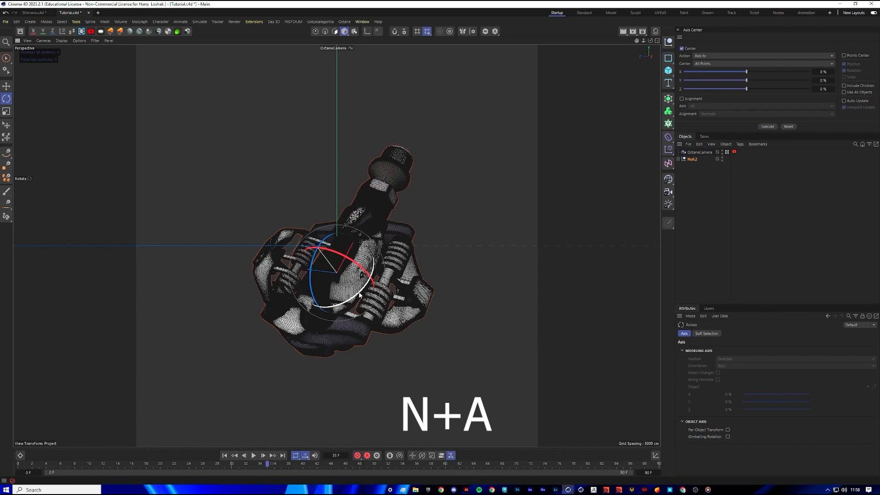
{"action": "key", "text": "n"}
{"action": "key", "text": "d"}
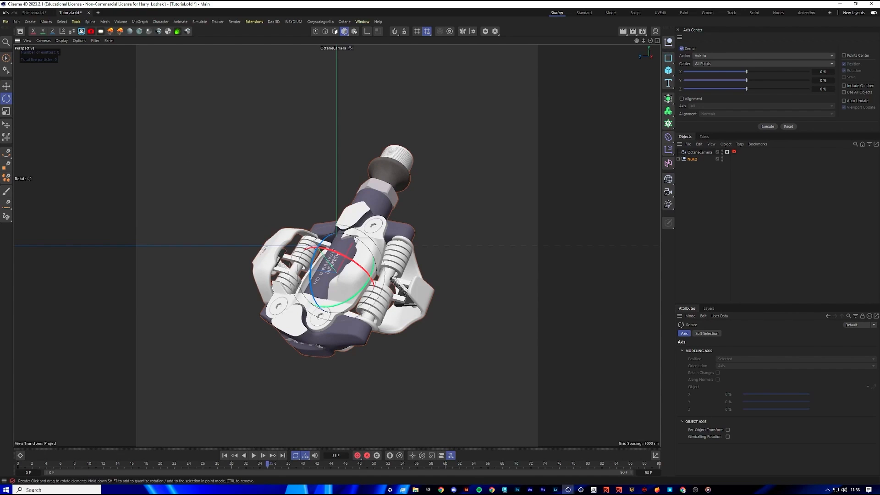
{"action": "left_click_drag", "start_coordinate": [0, 28], "coordinate": [6, 137]}
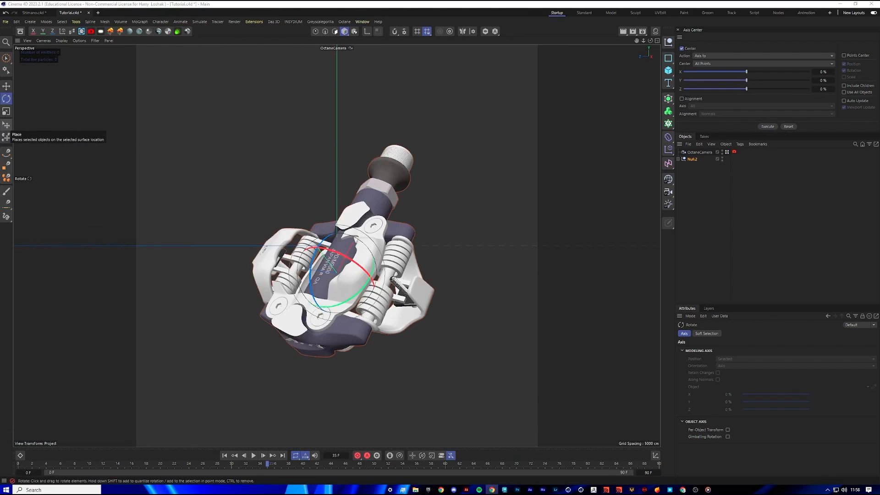
Set the OctaneCamera's X position to -13 cm and fine-tune the rotation of Null.2, then deselect it
{"action": "left_click", "coordinate": [699, 152]}
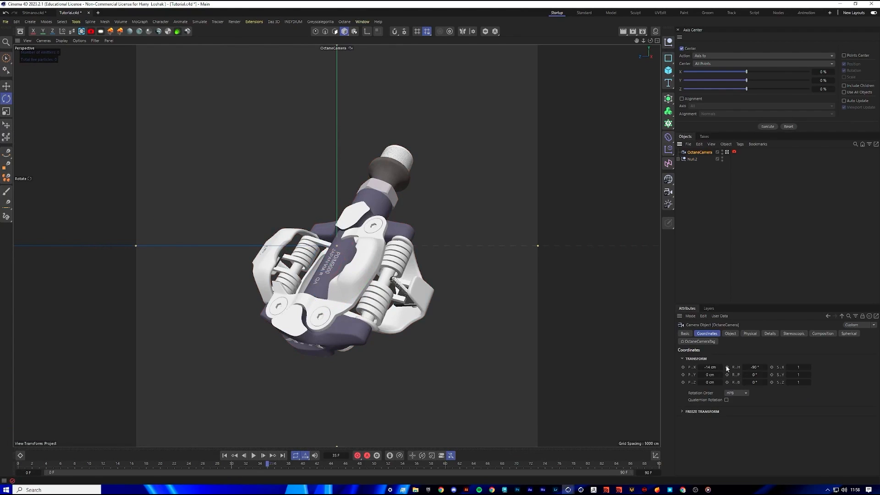
{"action": "left_click_drag", "start_coordinate": [709, 366], "coordinate": [700, 366]}
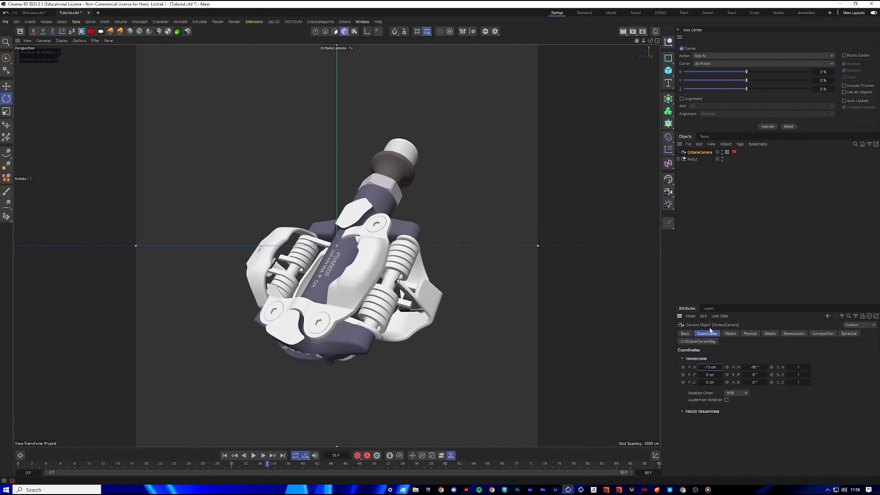
{"action": "left_click", "coordinate": [692, 159]}
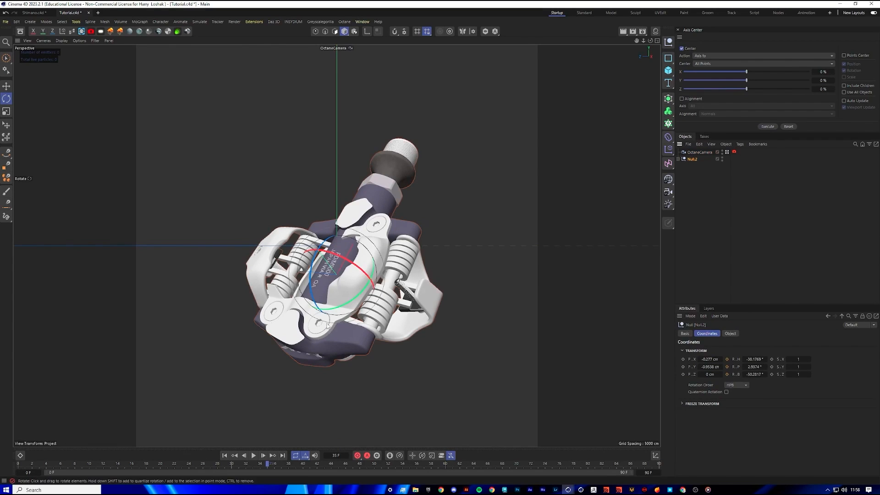
{"action": "left_click_drag", "start_coordinate": [348, 289], "coordinate": [315, 275]}
{"action": "left_click_drag", "start_coordinate": [314, 281], "coordinate": [314, 282]}
{"action": "left_click", "coordinate": [718, 199]}
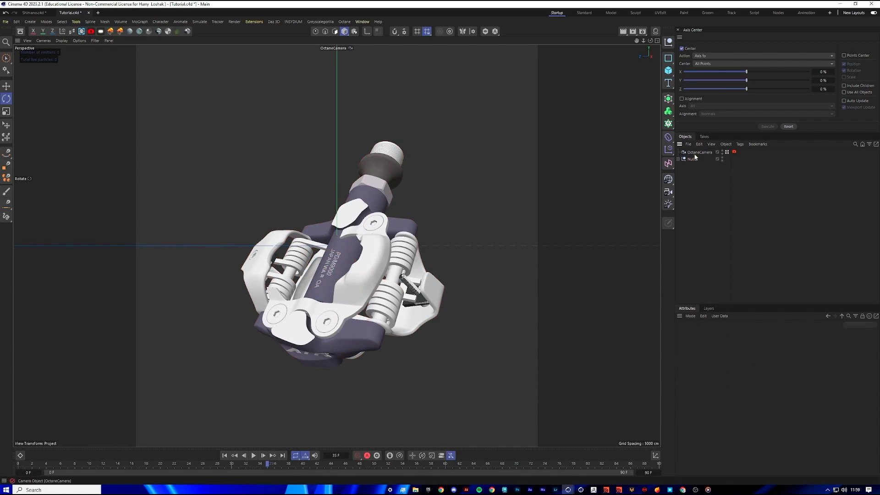
Set the OctaneCamera's focal length to Tele (135 mm) and its X position to -33 cm
{"action": "left_click", "coordinate": [699, 152]}
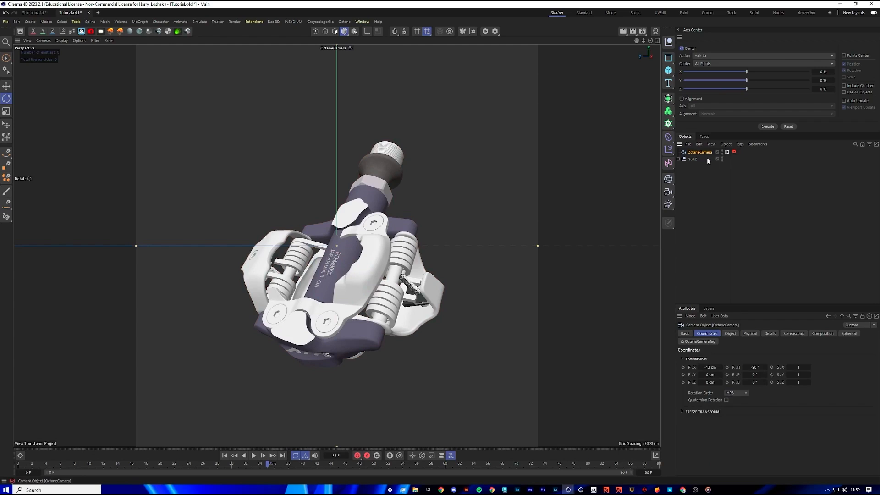
{"action": "left_click", "coordinate": [734, 335]}
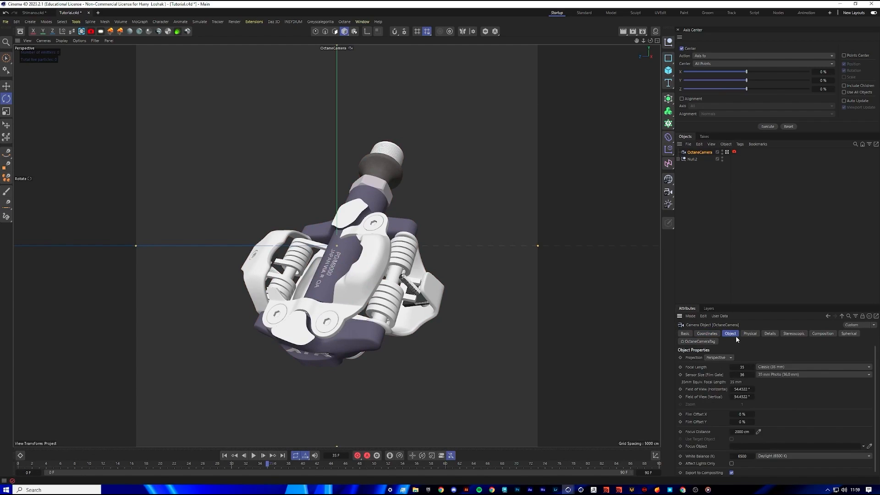
{"action": "left_click", "coordinate": [770, 366]}
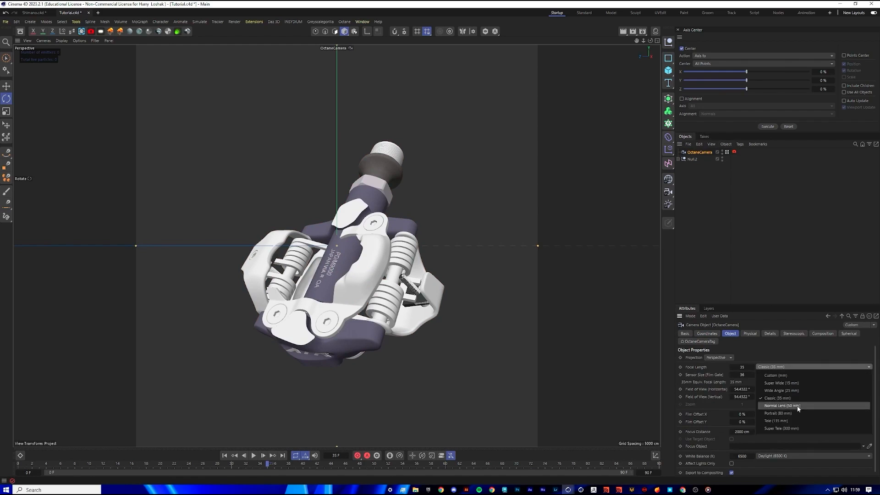
{"action": "left_click", "coordinate": [777, 420]}
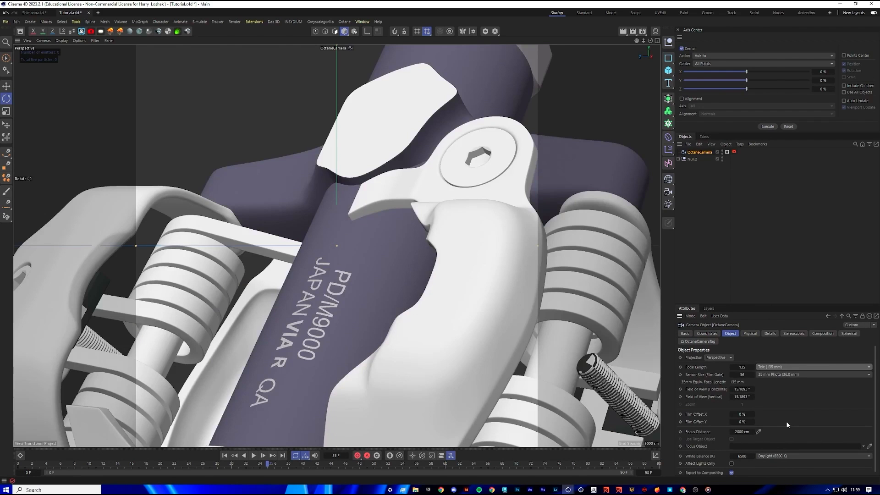
{"action": "left_click", "coordinate": [707, 333]}
{"action": "mouse_move", "coordinate": [721, 367]}
{"action": "left_mouse_down"}
{"action": "mouse_move", "coordinate": [680, 367]}
{"action": "mouse_move", "coordinate": [709, 367]}
{"action": "left_mouse_up"}
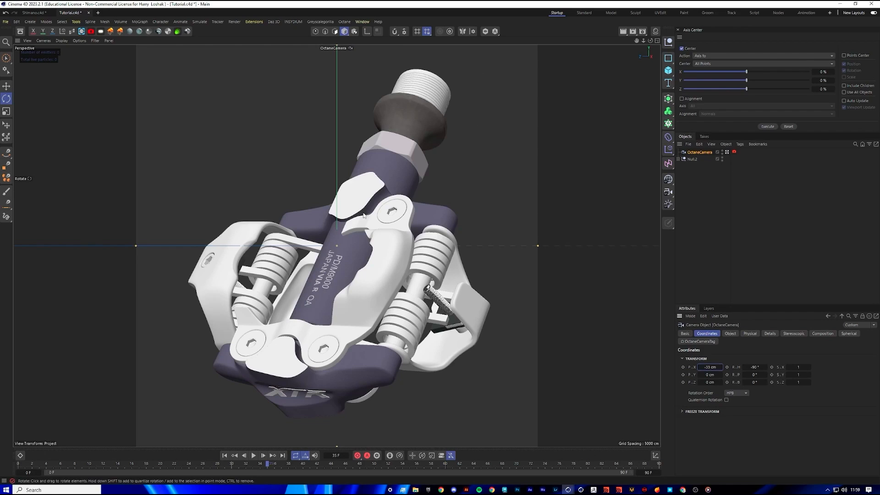
Set the OctaneCamera's focal length back to Classic (35 mm) and its X position to -11 cm
{"action": "left_click", "coordinate": [730, 333]}
{"action": "left_click", "coordinate": [784, 367]}
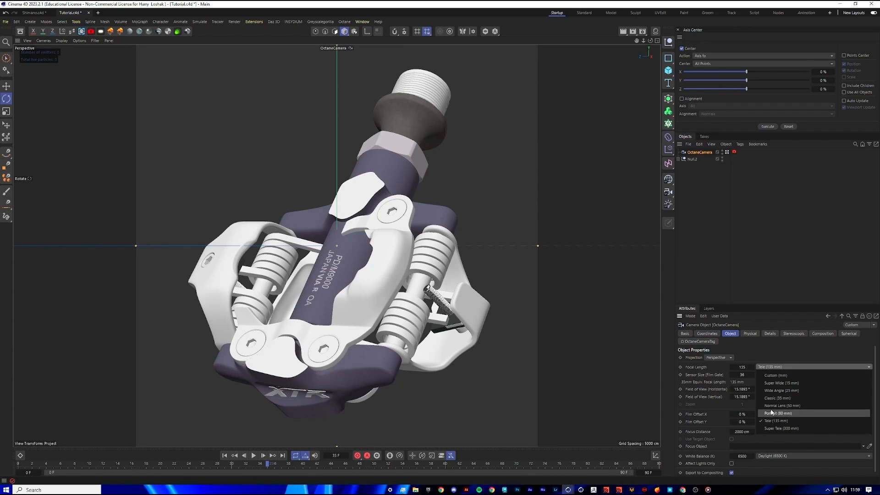
{"action": "left_click", "coordinate": [781, 398]}
{"action": "left_click", "coordinate": [708, 333]}
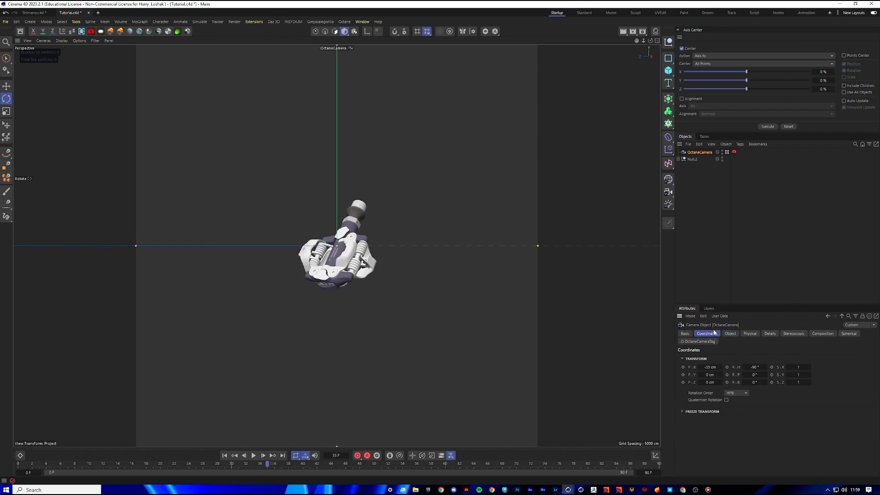
{"action": "mouse_move", "coordinate": [710, 368]}
{"action": "left_mouse_down"}
{"action": "mouse_move", "coordinate": [738, 367]}
{"action": "mouse_move", "coordinate": [710, 368]}
{"action": "left_mouse_up"}
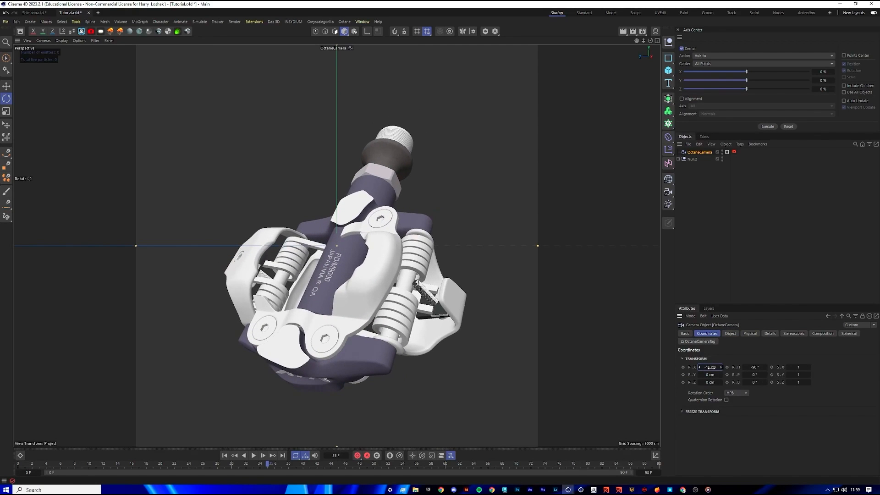
Try a flatter pedal angle by rotating Null.2, and restore its previous rotation
{"action": "left_click", "coordinate": [692, 159]}
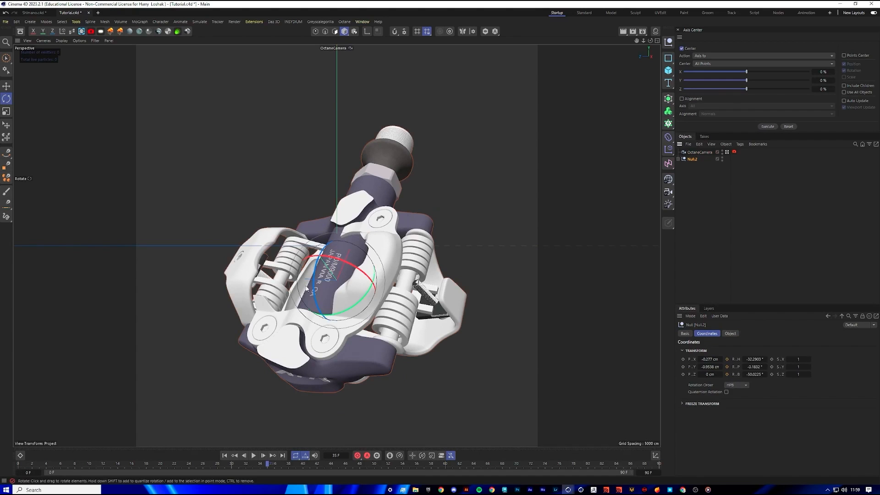
{"action": "left_click_drag", "start_coordinate": [330, 286], "coordinate": [286, 362]}
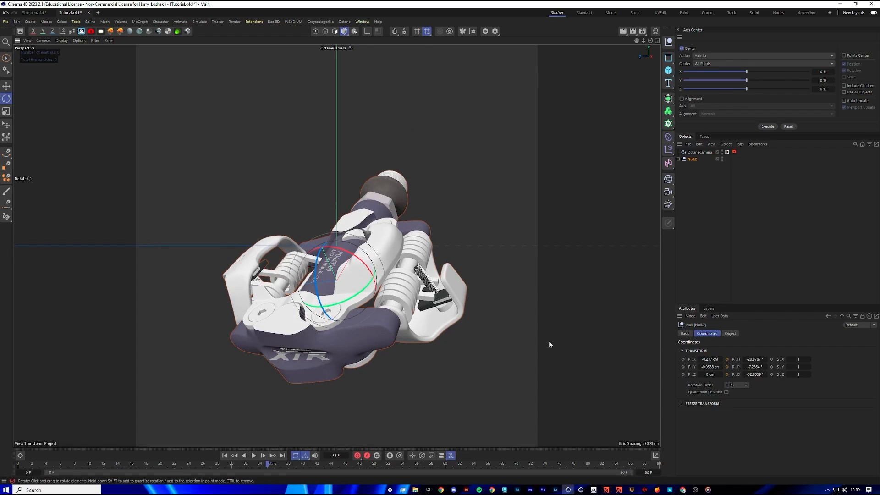
{"action": "left_click_drag", "start_coordinate": [339, 300], "coordinate": [349, 293]}
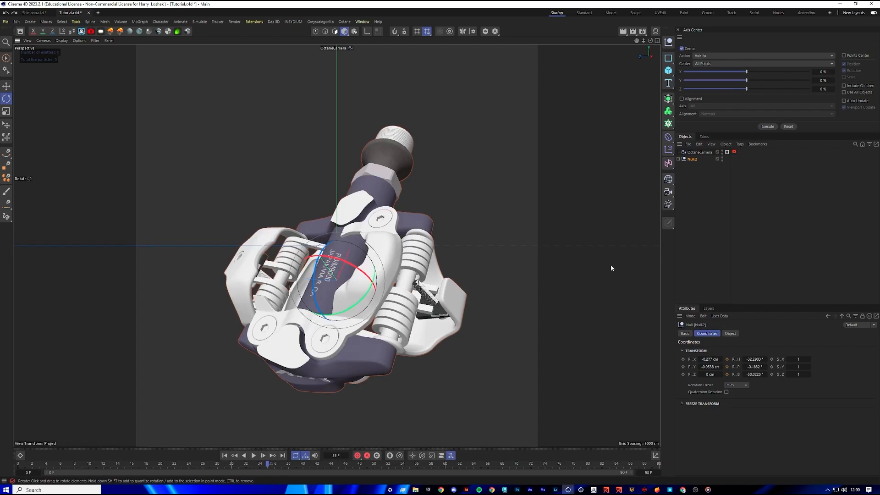
Change the OctaneCamera to the Tele (135 mm) focal length and move it back along X until the whole pedal fits the frame
{"action": "left_click", "coordinate": [699, 152]}
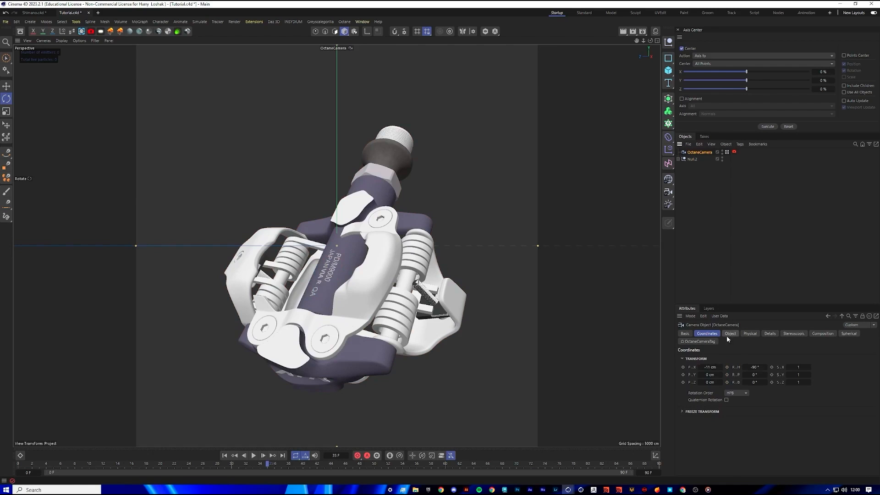
{"action": "left_click", "coordinate": [730, 334]}
{"action": "left_click", "coordinate": [775, 366]}
{"action": "left_click", "coordinate": [777, 419]}
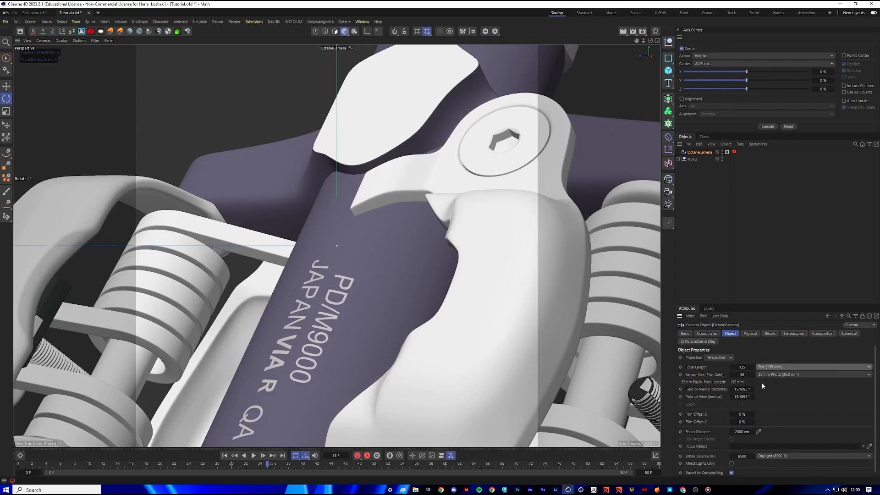
{"action": "left_click", "coordinate": [707, 334]}
{"action": "left_click_drag", "start_coordinate": [699, 367], "coordinate": [667, 367]}
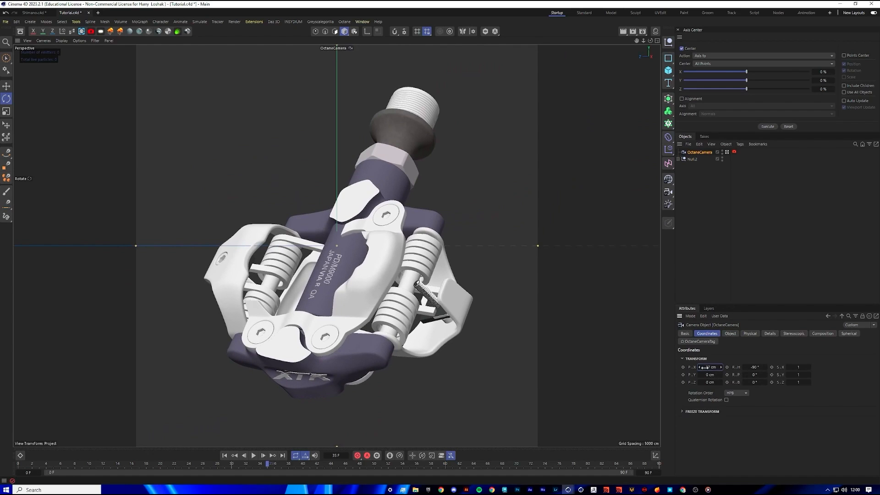
Adjust the rotation of Null.2 slightly and compare the pedal with the motion-blurred reference render on Behance
{"action": "left_click", "coordinate": [692, 158]}
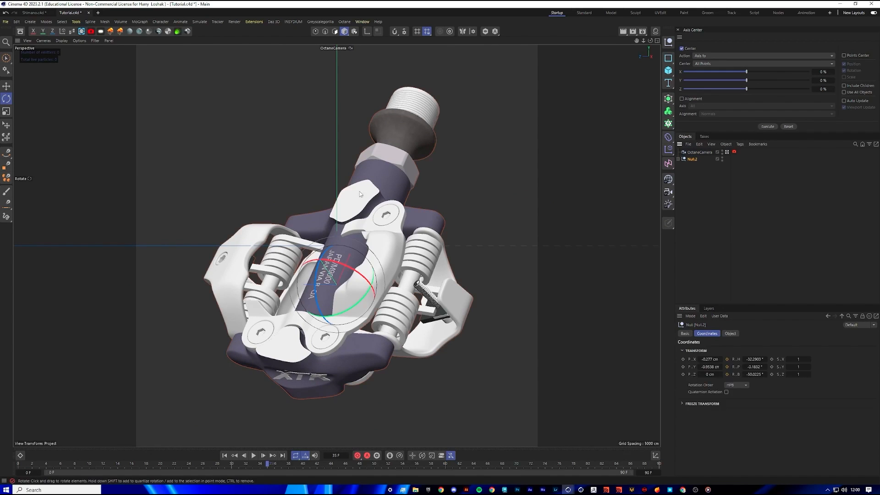
{"action": "left_click_drag", "start_coordinate": [337, 298], "coordinate": [348, 290]}
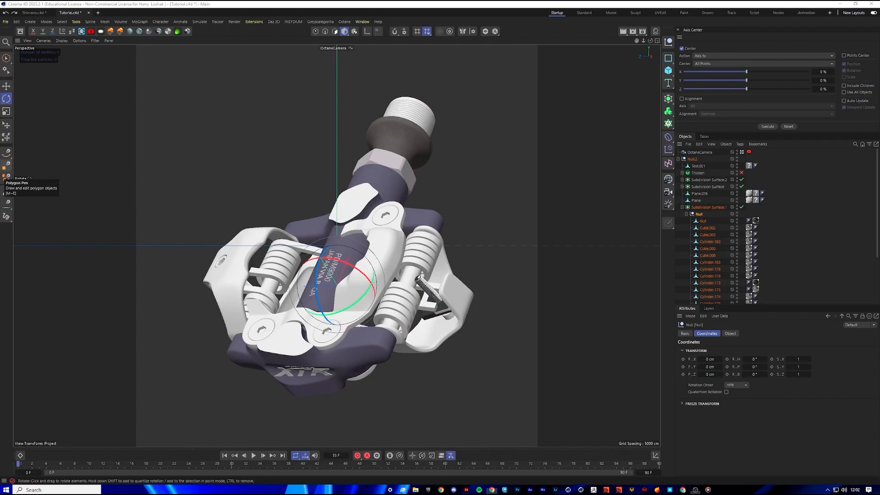
{"action": "left_click_drag", "start_coordinate": [0, 128], "coordinate": [441, 64]}
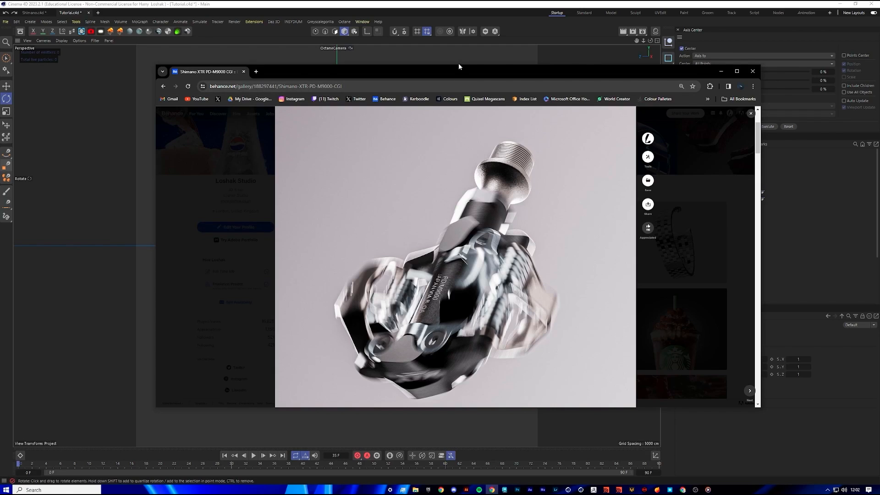
{"action": "left_click_drag", "start_coordinate": [459, 67], "coordinate": [0, 183]}
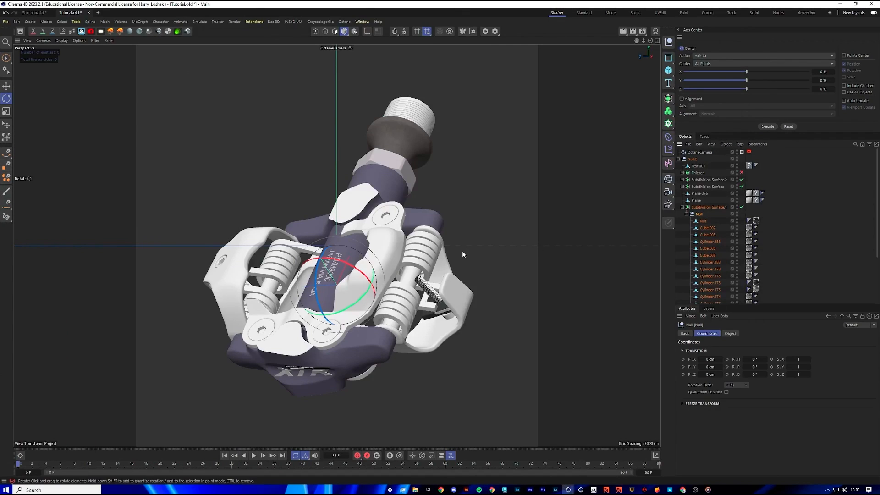
Try rotating the nested Null of pedal body parts around different axes, undoing each rotation
{"action": "left_click_drag", "start_coordinate": [351, 271], "coordinate": [449, 194]}
{"action": "key", "text": "ctrl+z"}
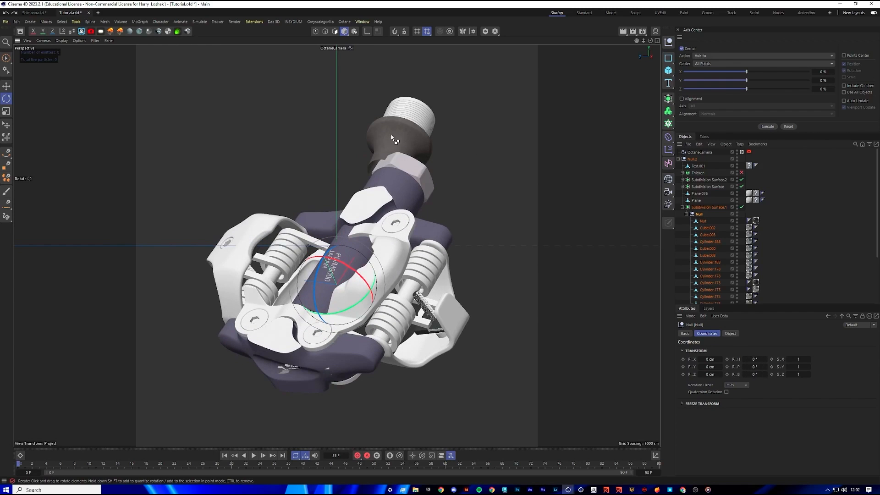
{"action": "key", "text": "ctrl+z"}
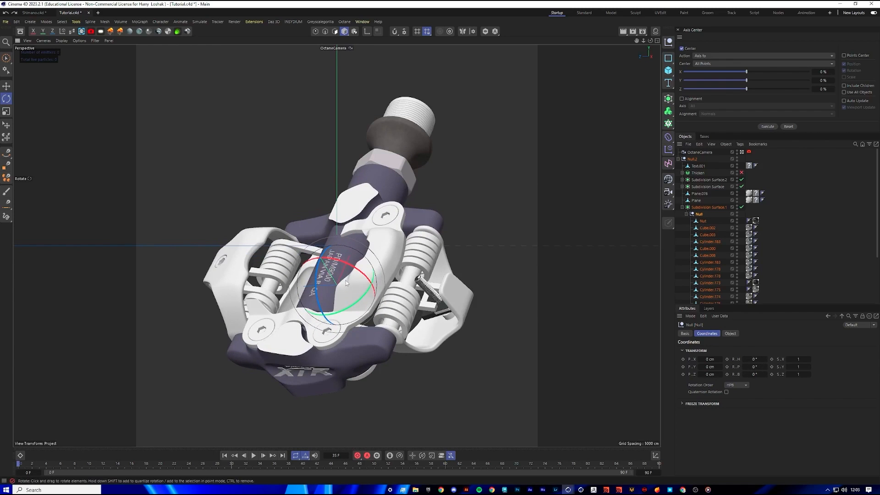
{"action": "left_click_drag", "start_coordinate": [347, 291], "coordinate": [347, 293]}
{"action": "key", "text": "ctrl+z"}
{"action": "left_click_drag", "start_coordinate": [319, 290], "coordinate": [334, 309]}
{"action": "key", "text": "ctrl+z"}
{"action": "key", "text": "ctrl+z"}
{"action": "key", "text": "ctrl+z"}
{"action": "mouse_move", "coordinate": [338, 267]}
{"action": "left_mouse_down"}
{"action": "mouse_move", "coordinate": [351, 299]}
{"action": "mouse_move", "coordinate": [348, 282]}
{"action": "left_mouse_up"}
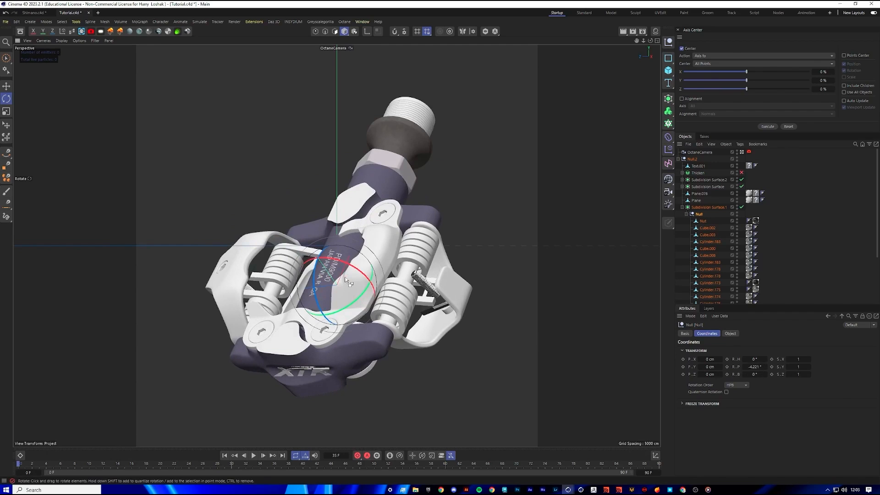
{"action": "key", "text": "ctrl+z"}
Move the XTR logo objects Plane.076 and Plane into the Null under the pedal body's Subdivision Surface
{"action": "left_click", "coordinate": [319, 372]}
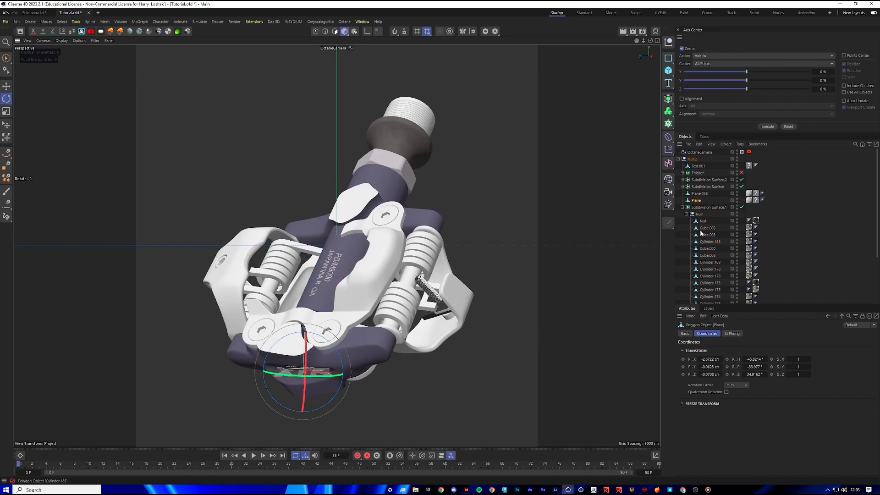
{"action": "left_click", "coordinate": [696, 196]}
{"action": "left_click", "coordinate": [695, 201], "text": "shift"}
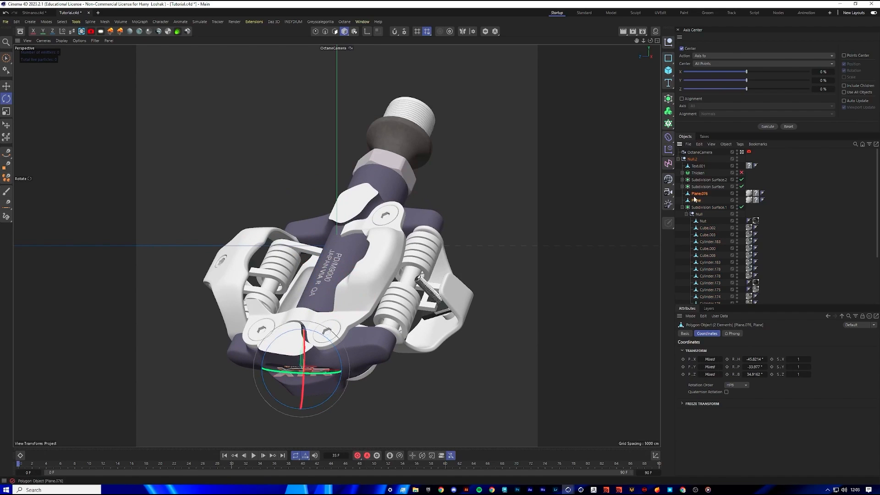
{"action": "left_click_drag", "start_coordinate": [695, 197], "coordinate": [701, 218]}
Test the rotation of the nested Null with the XTR logo objects included, undoing each attempt
{"action": "left_click", "coordinate": [355, 259]}
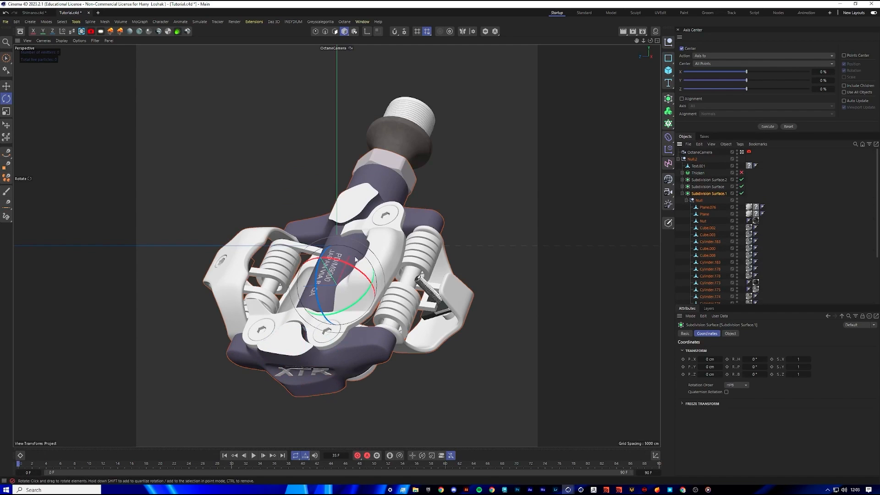
{"action": "mouse_move", "coordinate": [355, 259]}
{"action": "left_mouse_down"}
{"action": "mouse_move", "coordinate": [362, 280]}
{"action": "mouse_move", "coordinate": [352, 265]}
{"action": "left_mouse_up"}
{"action": "key", "text": "ctrl+z"}
{"action": "left_click_drag", "start_coordinate": [352, 272], "coordinate": [341, 291]}
{"action": "key", "text": "ctrl+z"}
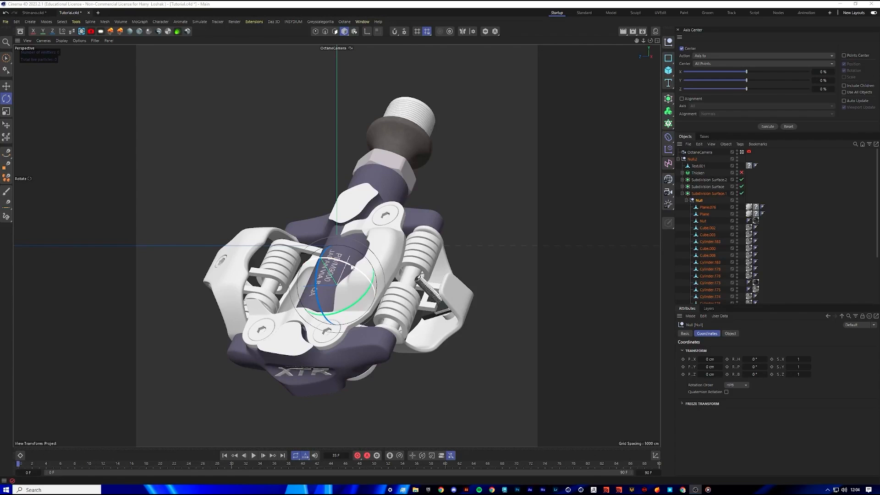
Try pitching the nested Null around the axle while comparing it with the motion-blurred reference on Behance, undoing each rotation
{"action": "left_click_drag", "start_coordinate": [0, 46], "coordinate": [477, 87]}
{"action": "scroll", "coordinate": [431, 246], "scroll_direction": "down", "scroll_amount": 2}
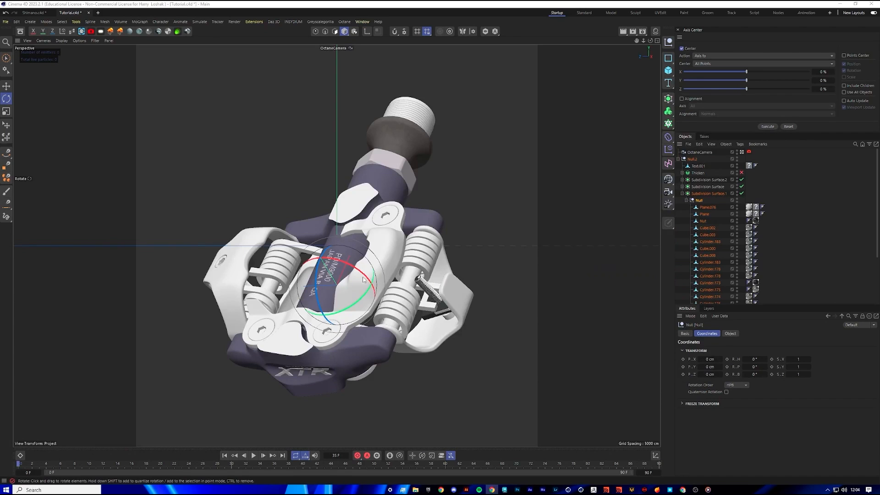
{"action": "mouse_move", "coordinate": [366, 277]}
{"action": "left_mouse_down"}
{"action": "mouse_move", "coordinate": [368, 299]}
{"action": "mouse_move", "coordinate": [366, 280]}
{"action": "mouse_move", "coordinate": [329, 270]}
{"action": "mouse_move", "coordinate": [354, 270]}
{"action": "left_mouse_up"}
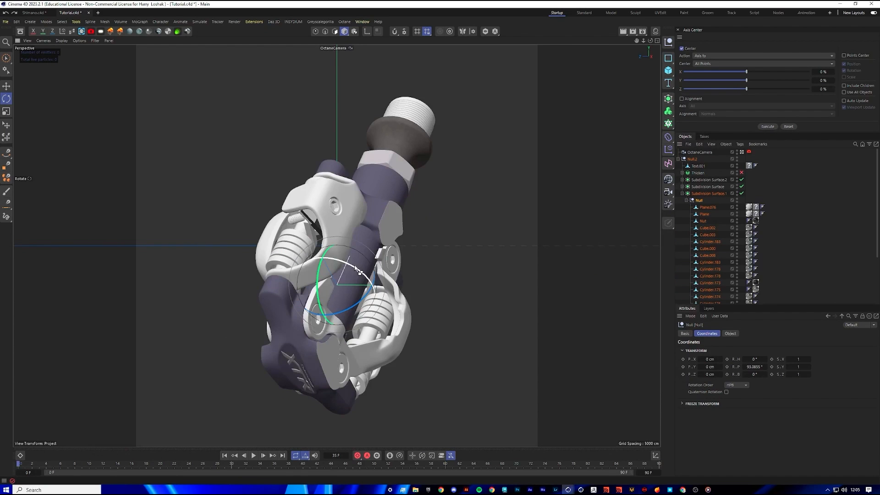
{"action": "key", "text": "ctrl+z"}
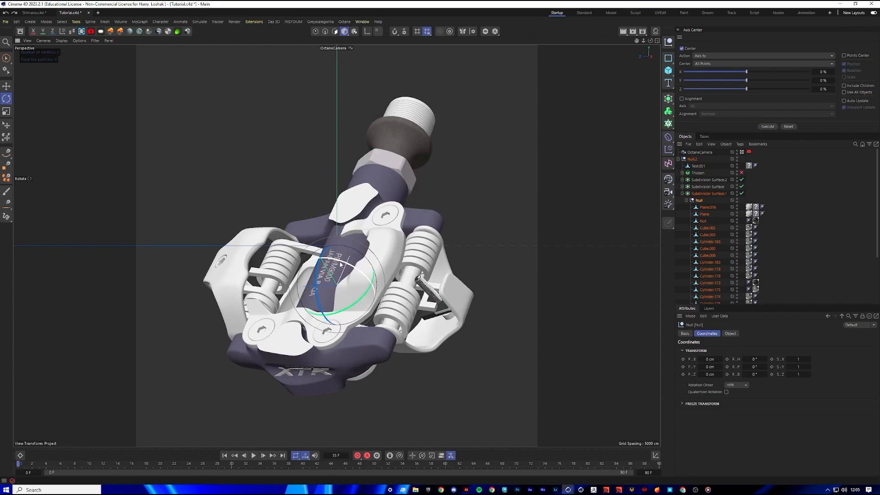
{"action": "left_click_drag", "start_coordinate": [349, 265], "coordinate": [361, 290]}
{"action": "left_click_drag", "start_coordinate": [0, 112], "coordinate": [501, 114]}
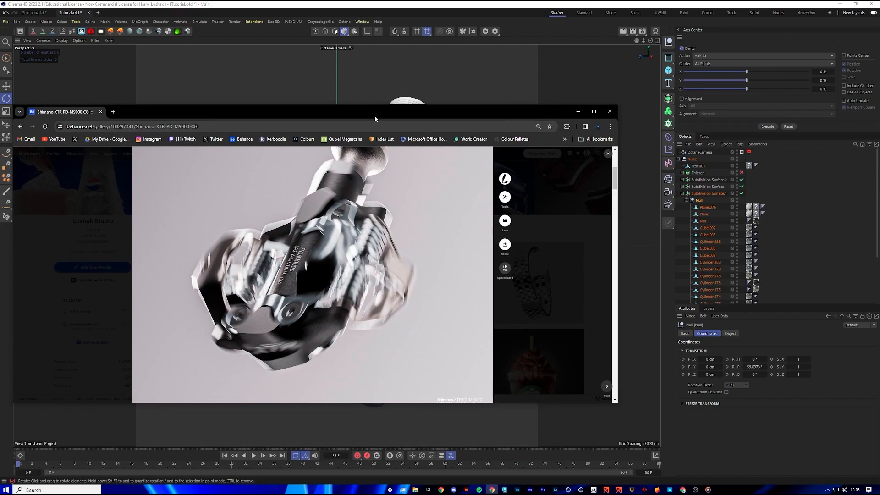
{"action": "left_click_drag", "start_coordinate": [374, 115], "coordinate": [0, 115]}
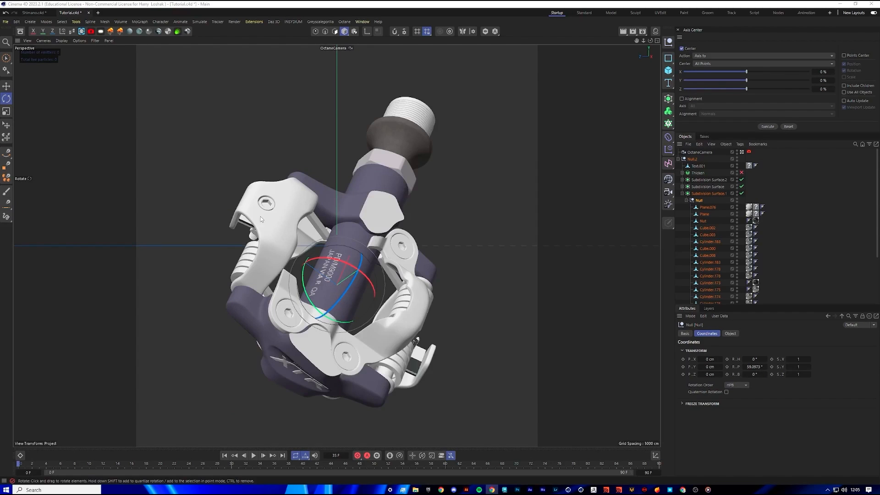
{"action": "key", "text": "ctrl+z"}
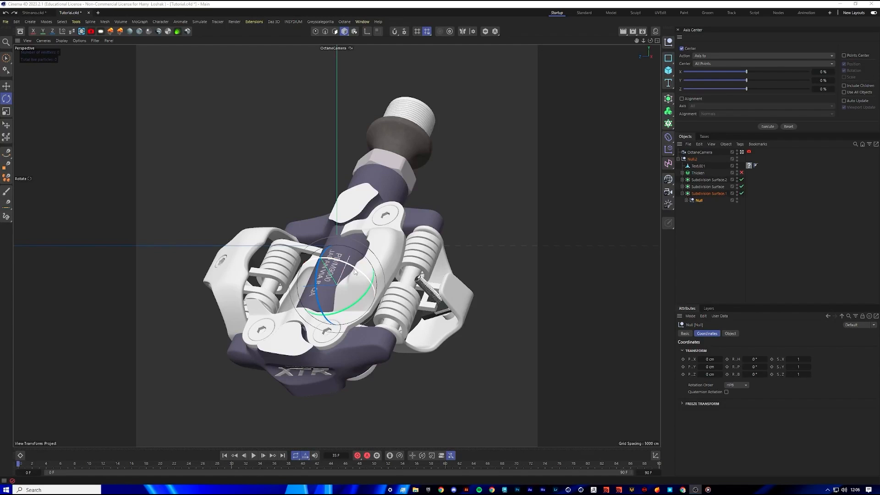
Pitch the nested Null of pedal body parts to about 113° at frame 0 and keyframe that rotation
{"action": "left_click_drag", "start_coordinate": [354, 271], "coordinate": [362, 286]}
{"action": "left_click_drag", "start_coordinate": [359, 300], "coordinate": [356, 308]}
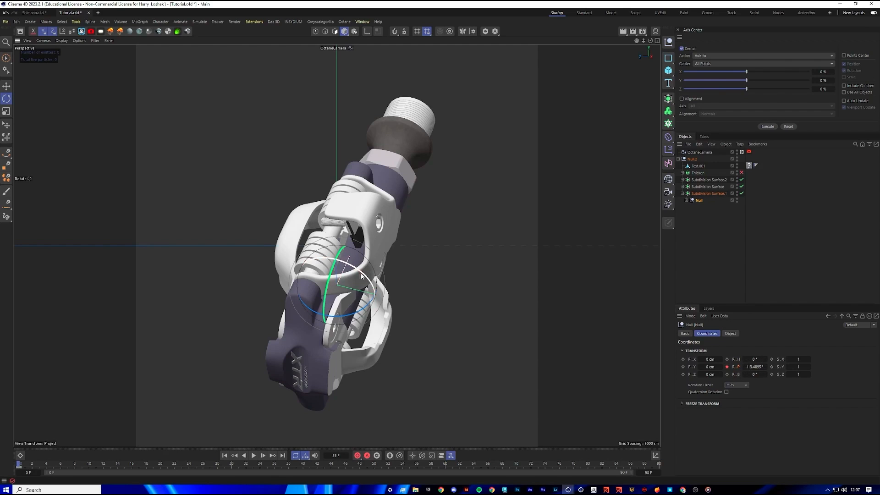
{"action": "left_click_drag", "start_coordinate": [365, 278], "coordinate": [362, 280]}
{"action": "key", "text": "ctrl+z"}
At frame 20, pitch the nested Null to about -29°, keyframe the rotation and return to frame 0
{"action": "left_click", "coordinate": [162, 464]}
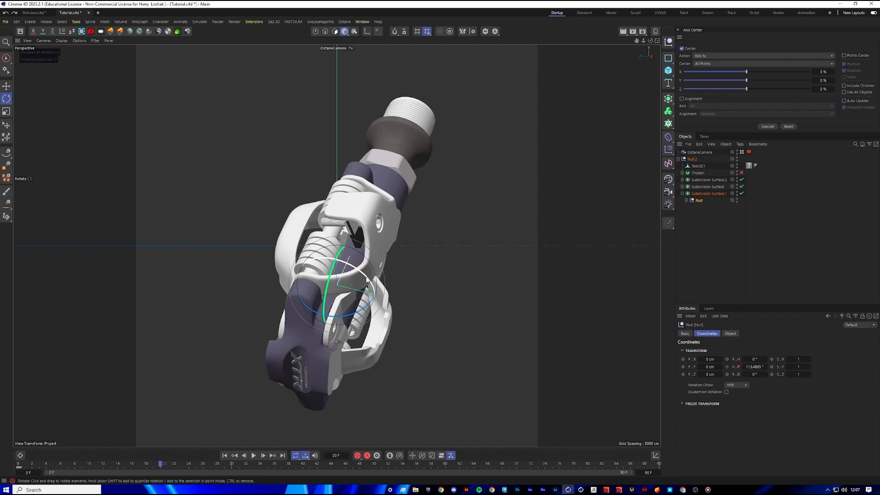
{"action": "left_click_drag", "start_coordinate": [366, 279], "coordinate": [269, 273]}
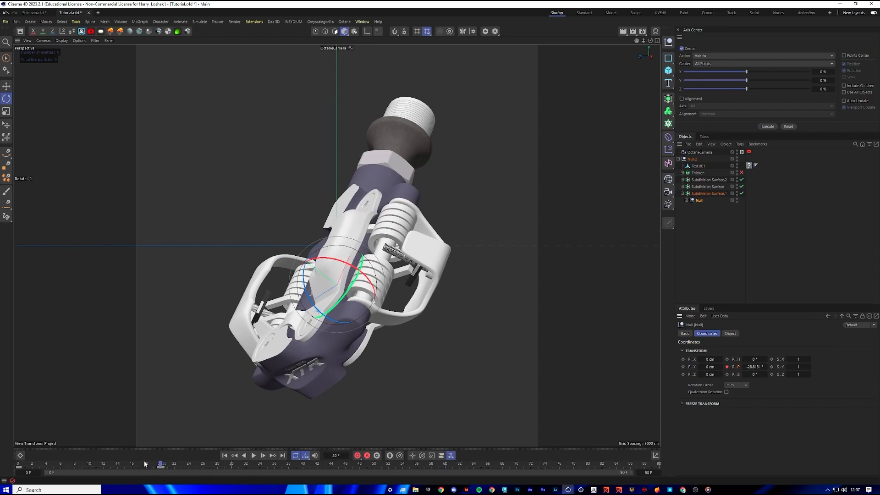
{"action": "left_click", "coordinate": [19, 465]}
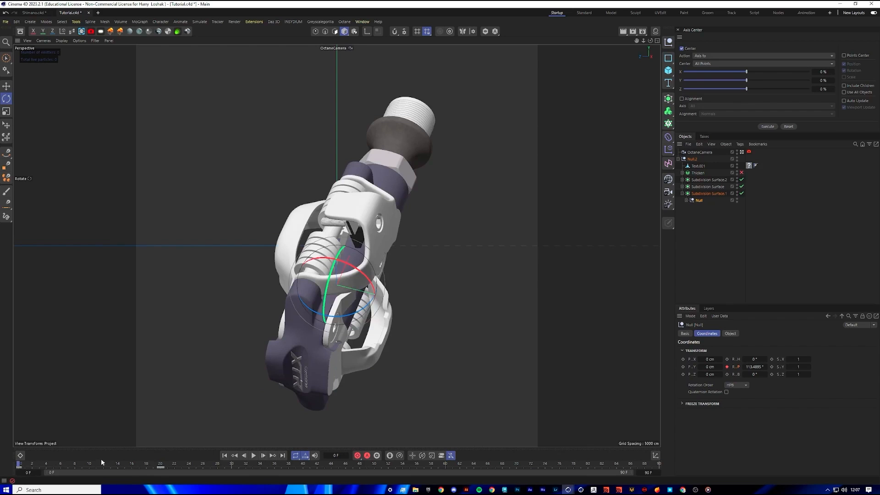
Scrub the pedal rotation around frame 15, compare the pose with the Behance reference, and play the animation
{"action": "left_click_drag", "start_coordinate": [21, 465], "coordinate": [125, 464]}
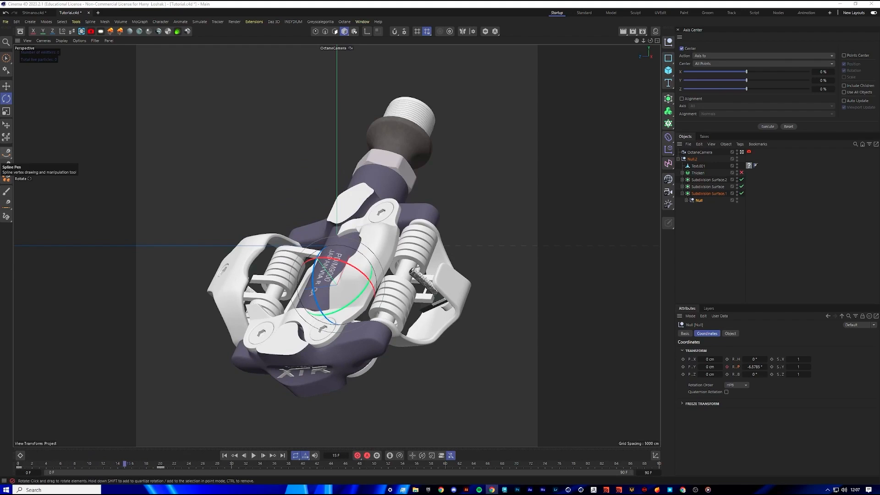
{"action": "key", "text": "alt+Tab"}
{"action": "left_click_drag", "start_coordinate": [662, 164], "coordinate": [677, 313]}
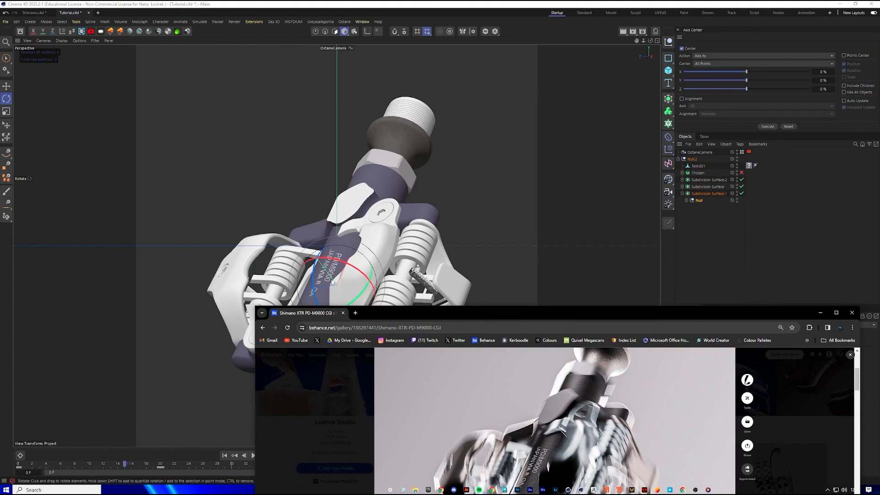
{"action": "left_click_drag", "start_coordinate": [518, 323], "coordinate": [0, 156]}
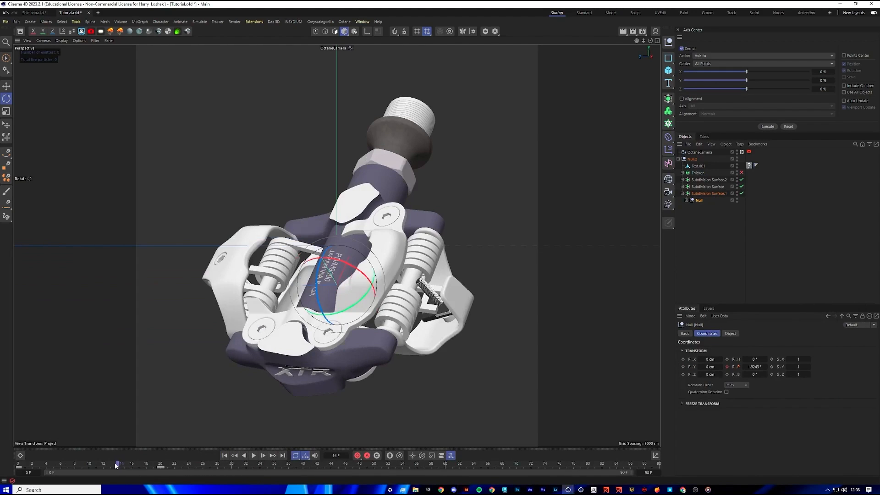
{"action": "left_click", "coordinate": [254, 455]}
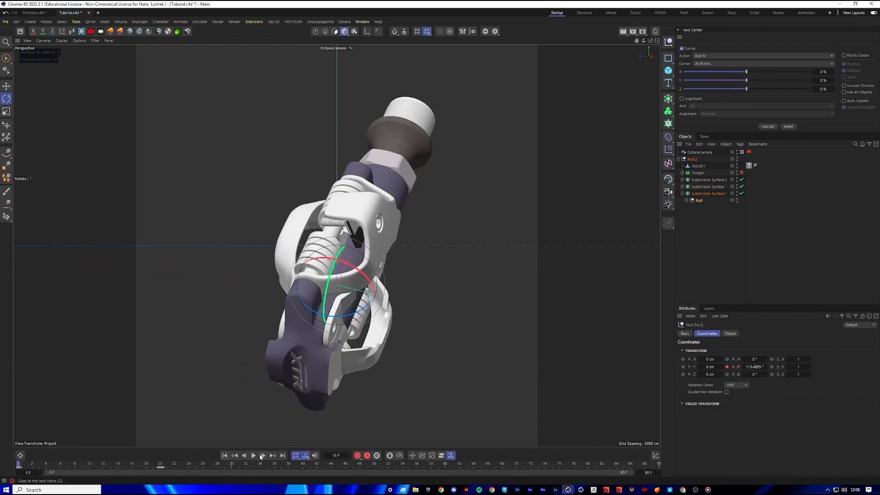
{"action": "left_click", "coordinate": [253, 455]}
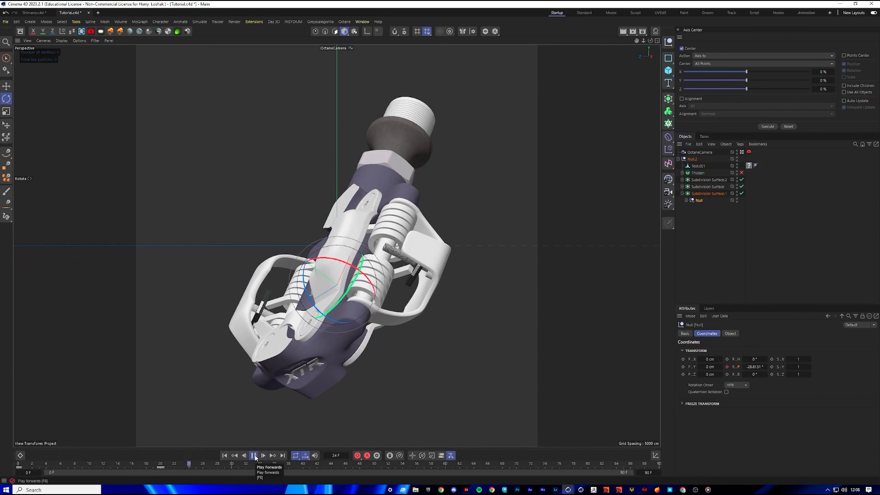
Disable Subdivision Surface.1 over the pedal body, play the animation from the start and return to frame 0
{"action": "left_click", "coordinate": [742, 193]}
{"action": "left_click", "coordinate": [225, 455]}
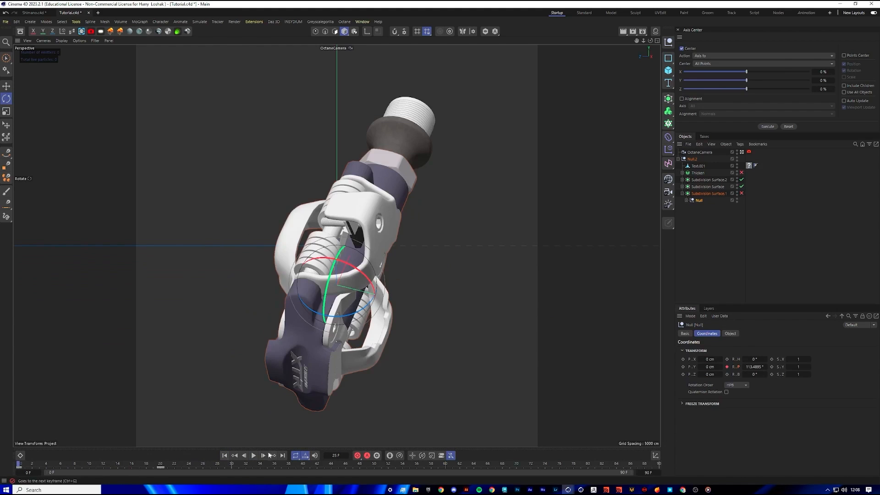
{"action": "left_click", "coordinate": [254, 455]}
{"action": "left_click", "coordinate": [254, 456]}
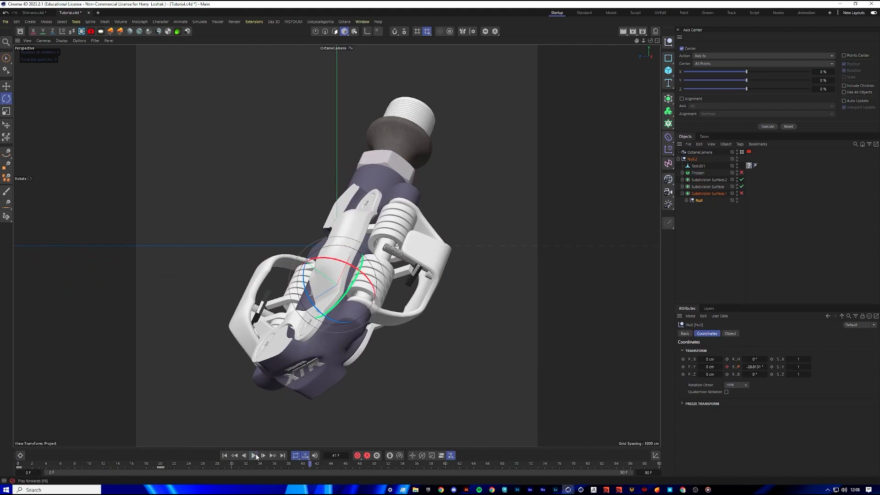
{"action": "left_click", "coordinate": [224, 455]}
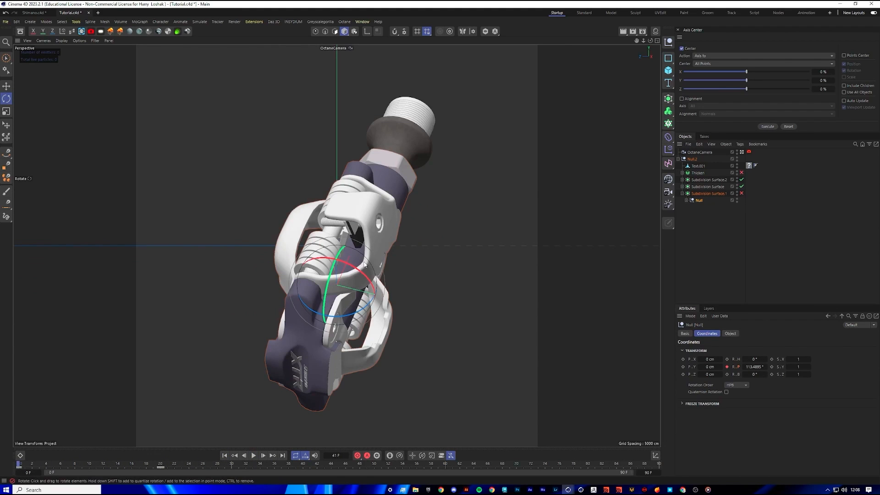
Increase the nested Null's starting pitch to about 157° at frame 0, keyframe it, and check the motion up to frame 16
{"action": "left_click_drag", "start_coordinate": [343, 262], "coordinate": [375, 289]}
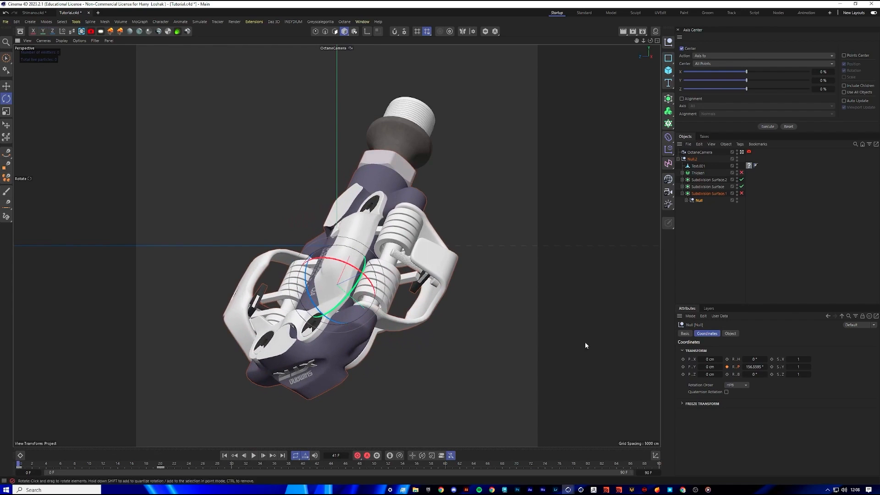
{"action": "left_click", "coordinate": [234, 456]}
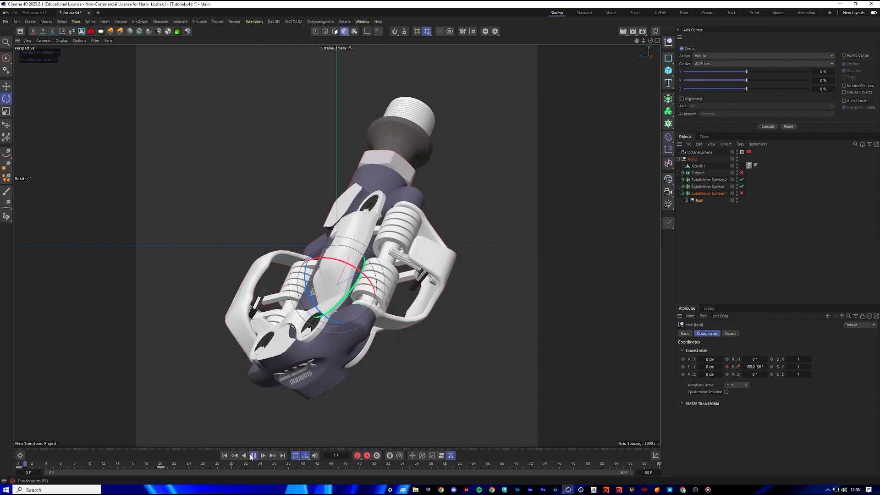
{"action": "left_click", "coordinate": [126, 465]}
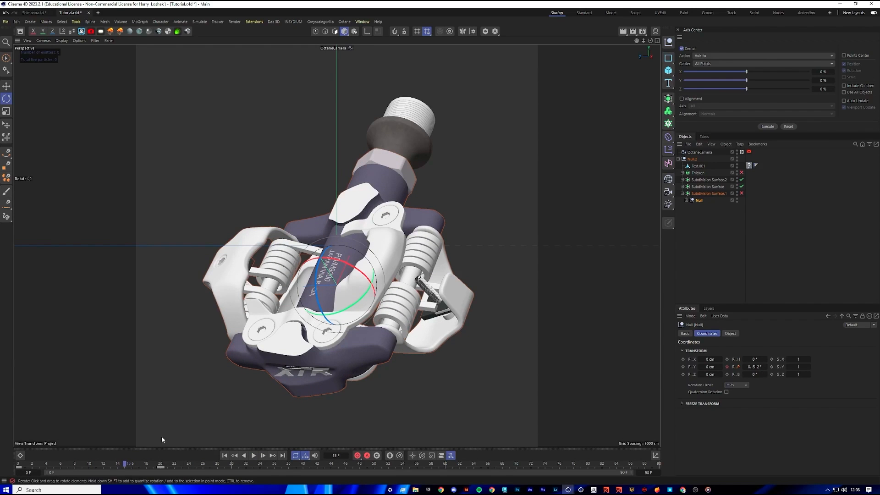
{"action": "left_click", "coordinate": [131, 465]}
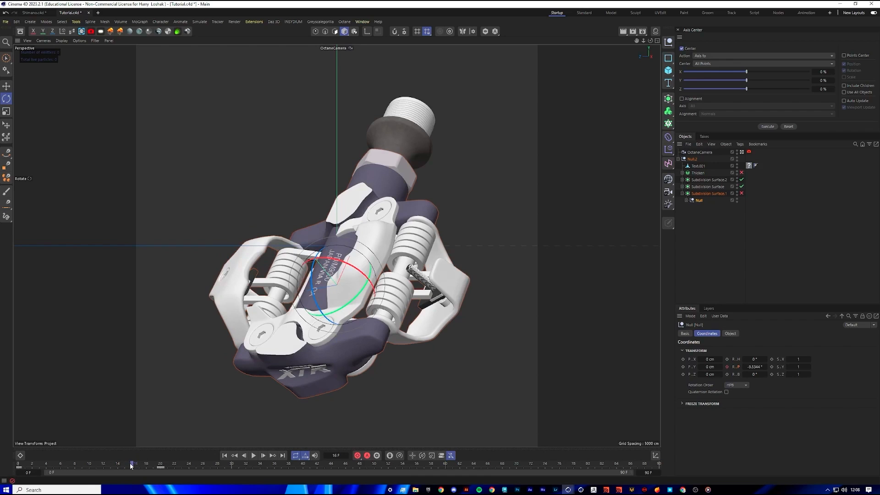
Select OctaneCamera and slightly reframe its view of the pedal
{"action": "left_click", "coordinate": [707, 152]}
{"action": "left_click_drag", "start_coordinate": [330, 275], "coordinate": [341, 273], "text": "alt"}
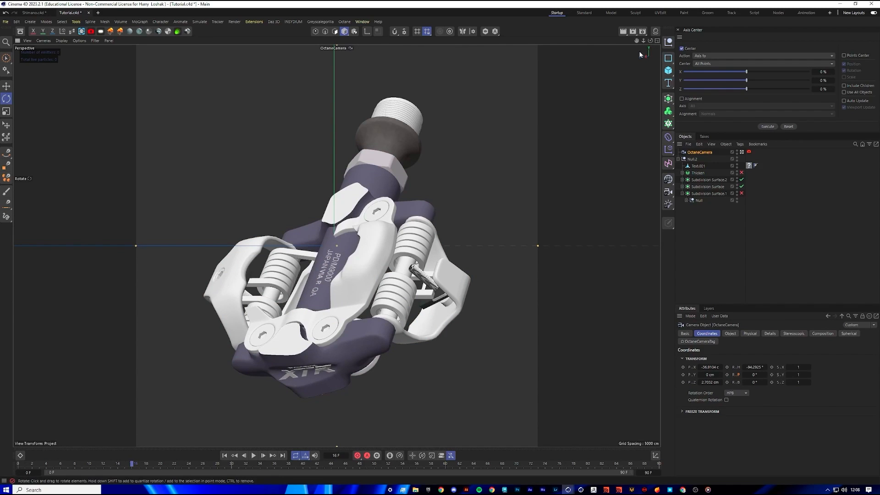
{"action": "mouse_move", "coordinate": [488, 158]}
{"action": "left_mouse_down", "text": "alt"}
{"action": "mouse_move", "coordinate": [468, 168]}
{"action": "mouse_move", "coordinate": [479, 171]}
{"action": "left_mouse_up", "text": "alt"}
{"action": "middle_click_drag", "start_coordinate": [478, 172], "coordinate": [470, 171], "text": "alt"}
{"action": "left_click", "coordinate": [817, 228]}
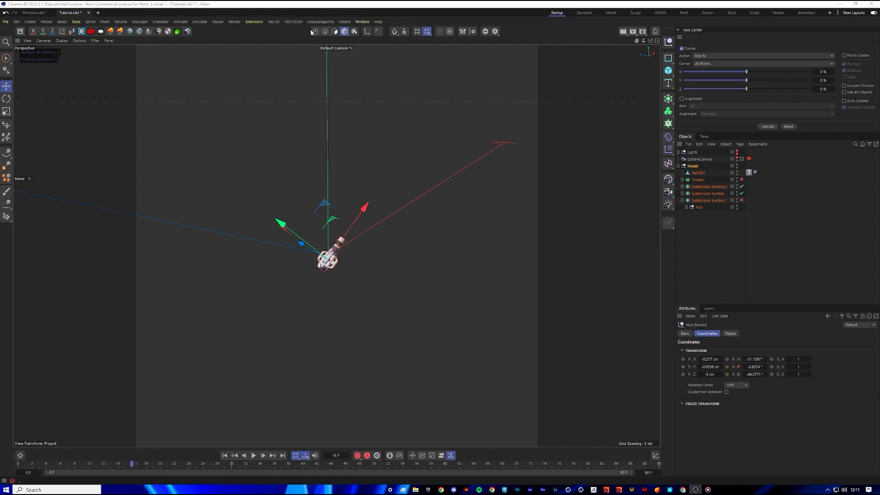
Add an Octane area light to the scene from the Octane dialog and minimize the dialog
{"action": "left_click", "coordinate": [344, 22]}
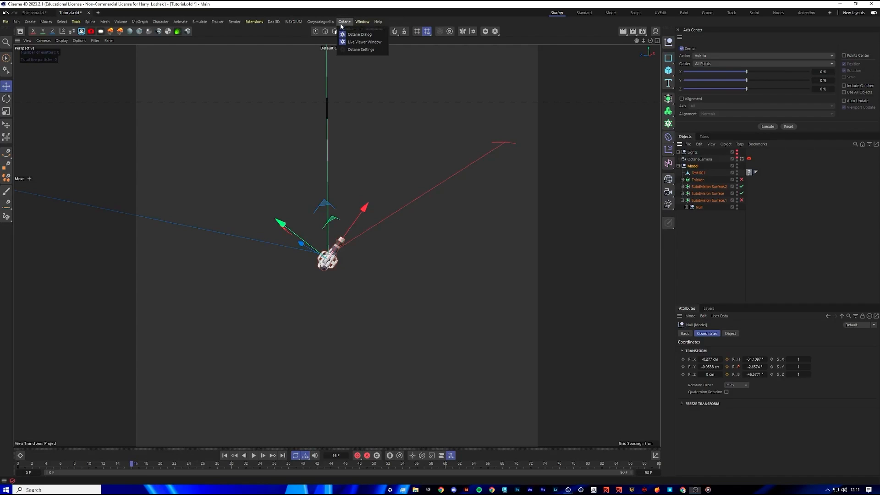
{"action": "left_click", "coordinate": [359, 34]}
{"action": "left_click", "coordinate": [137, 93]}
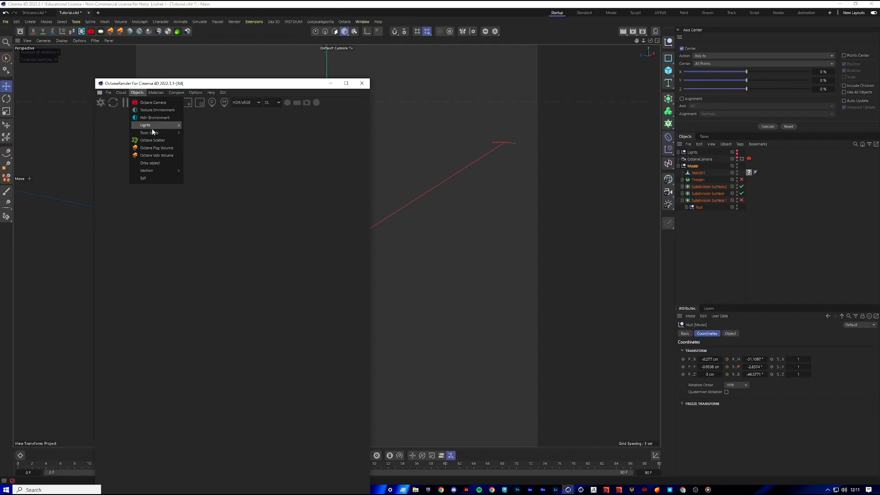
{"action": "mouse_move", "coordinate": [154, 127]}
{"action": "left_click", "coordinate": [205, 145]}
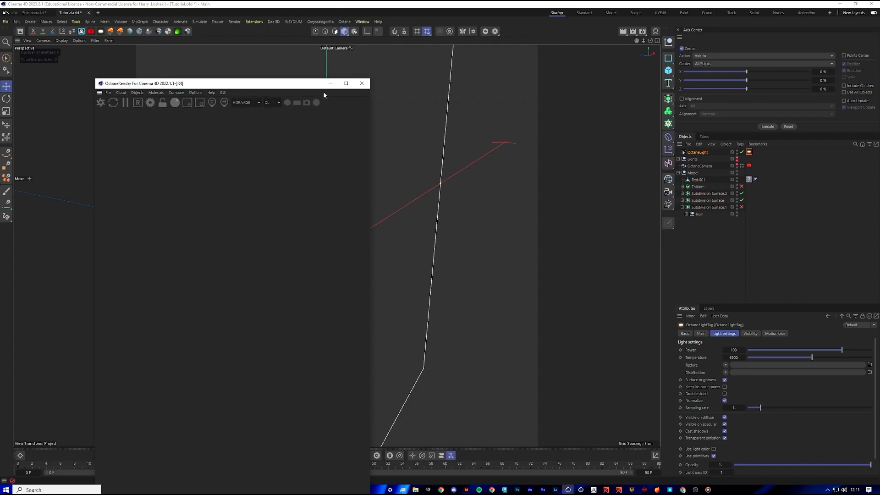
{"action": "left_click", "coordinate": [330, 83]}
Scale the area light down and move it beside and above the pedal, at about X -9.2, Y 10.7, Z 24.8 cm
{"action": "scroll", "coordinate": [341, 241], "scroll_direction": "down", "scroll_amount": 6}
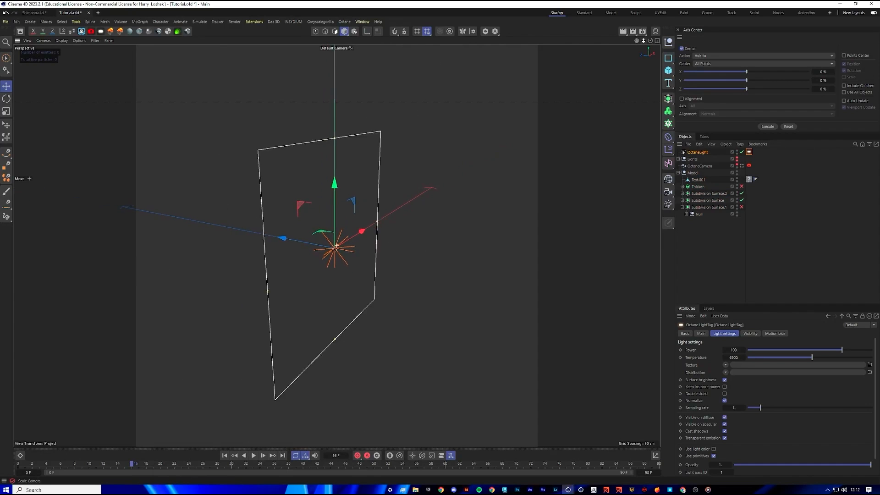
{"action": "left_click", "coordinate": [6, 112]}
{"action": "left_click_drag", "start_coordinate": [498, 132], "coordinate": [299, 223]}
{"action": "scroll", "coordinate": [339, 261], "scroll_direction": "up", "scroll_amount": 6}
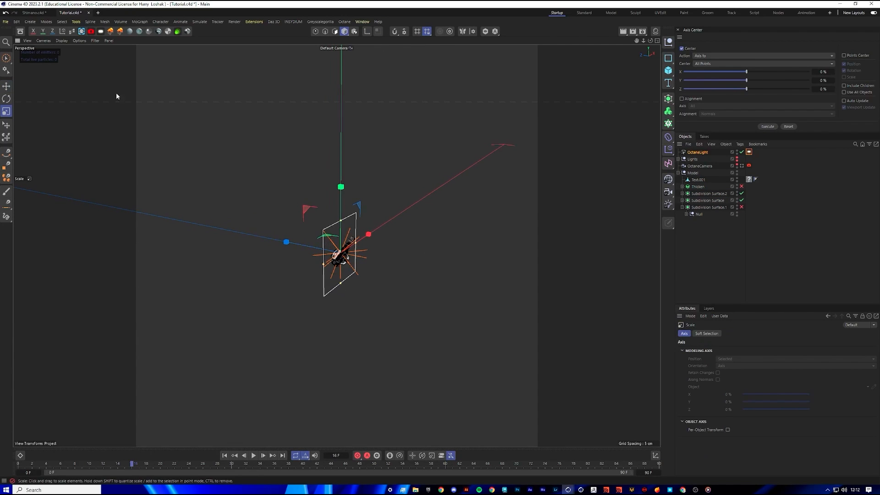
{"action": "key", "text": "e"}
{"action": "left_click_drag", "start_coordinate": [447, 293], "coordinate": [343, 242]}
Try rotating the area light by hand to aim it at the pedal, and undo the attempt
{"action": "key", "text": "r"}
{"action": "left_click_drag", "start_coordinate": [232, 255], "coordinate": [300, 258]}
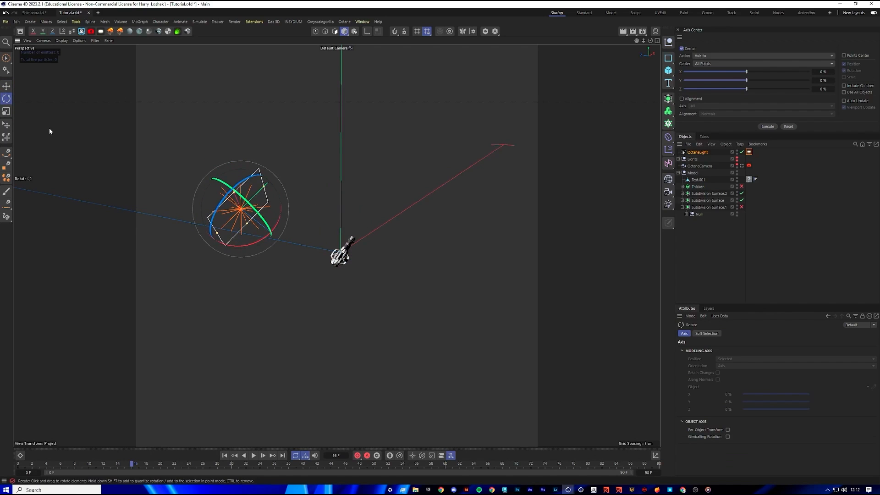
{"action": "left_click", "coordinate": [6, 86]}
{"action": "left_click_drag", "start_coordinate": [286, 143], "coordinate": [345, 164]}
{"action": "key", "text": "ctrl+z"}
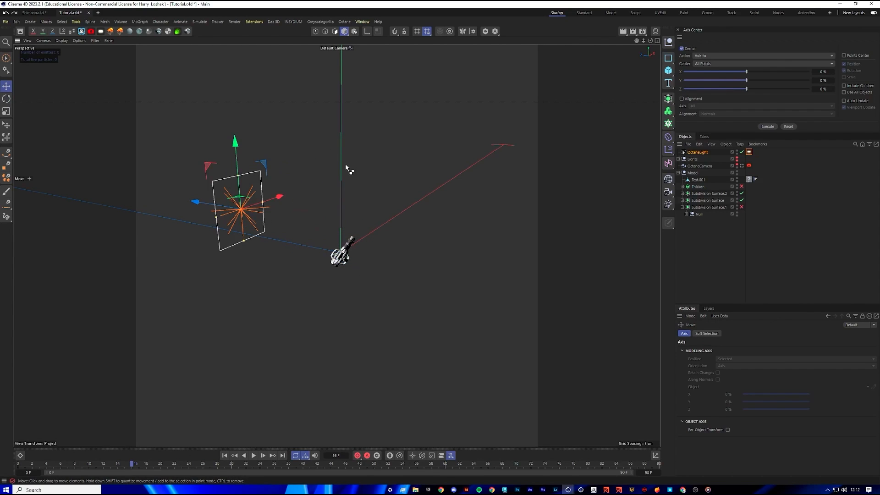
Add a Target tag to OctaneLight
{"action": "left_click", "coordinate": [713, 185]}
{"action": "left_click", "coordinate": [696, 156]}
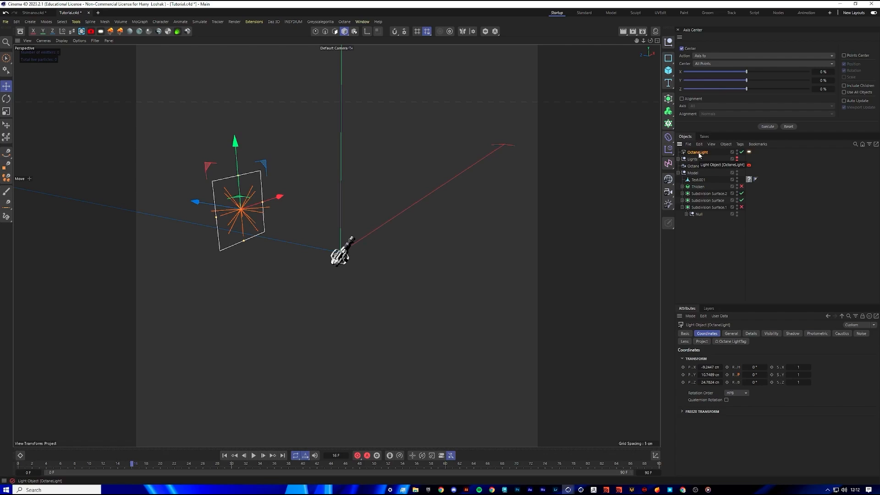
{"action": "key", "text": "shift+c"}
{"action": "type", "text": "target"}
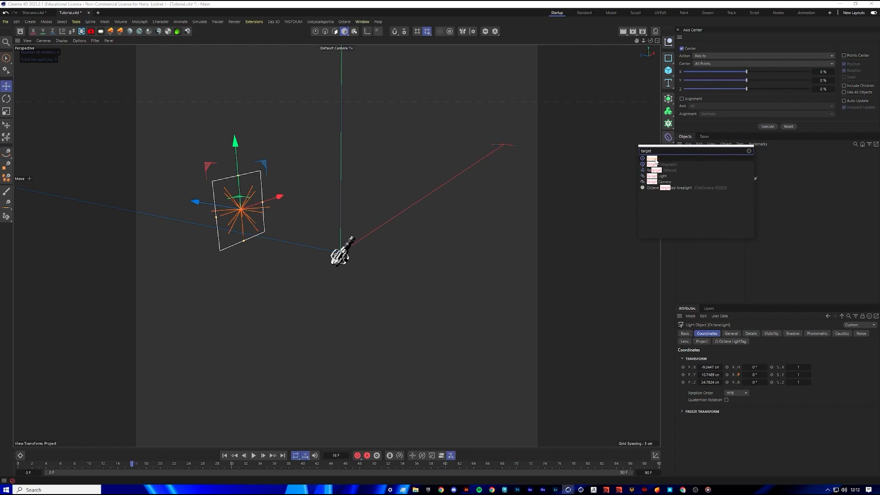
{"action": "left_click", "coordinate": [656, 159]}
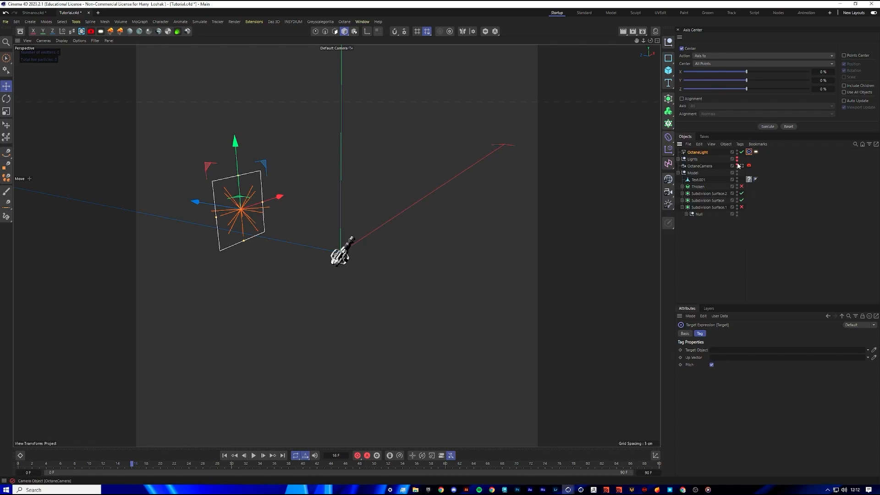
{"action": "left_click", "coordinate": [746, 264]}
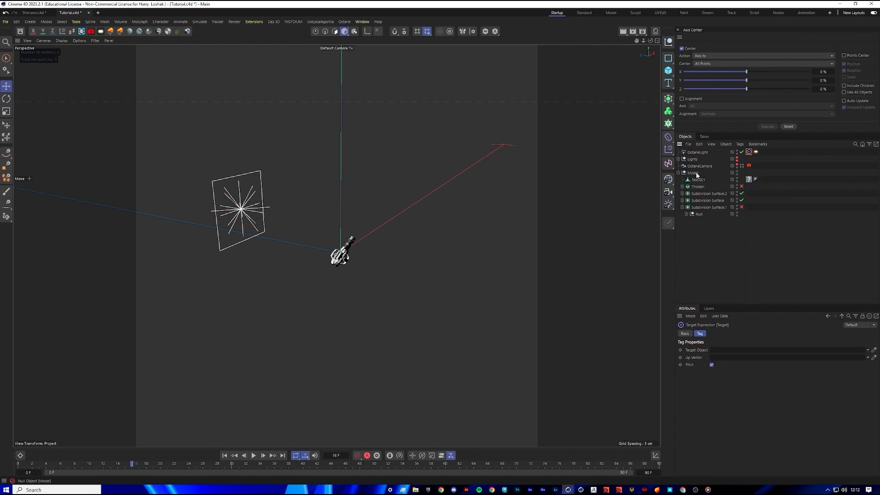
Set Model as the light's target object and move OctaneLight around the pedal to about X 24.1, Y -0.25, Z 11.8 cm
{"action": "left_click_drag", "start_coordinate": [720, 350], "coordinate": [721, 351]}
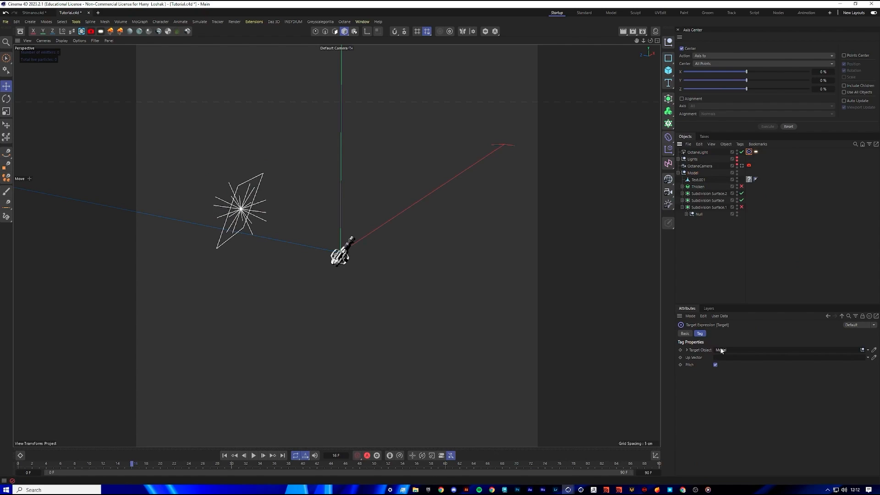
{"action": "left_click", "coordinate": [698, 152]}
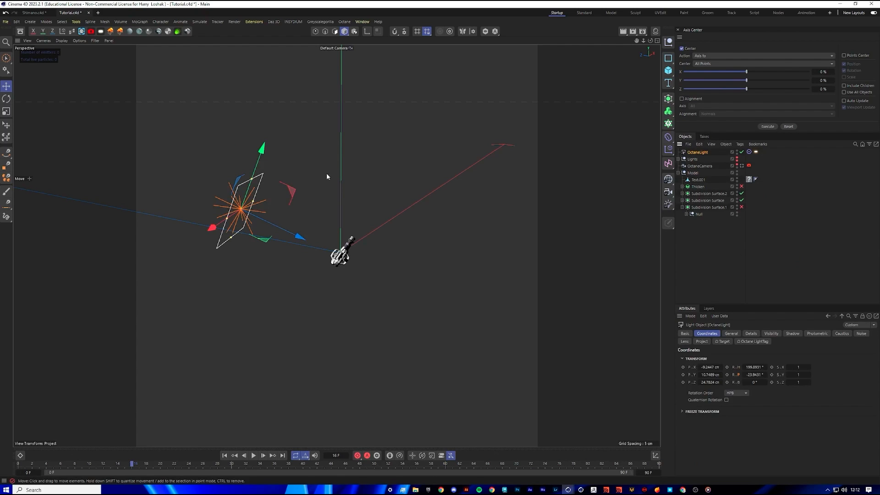
{"action": "left_click_drag", "start_coordinate": [327, 176], "coordinate": [496, 223]}
{"action": "left_click_drag", "start_coordinate": [496, 223], "coordinate": [527, 250], "text": "alt"}
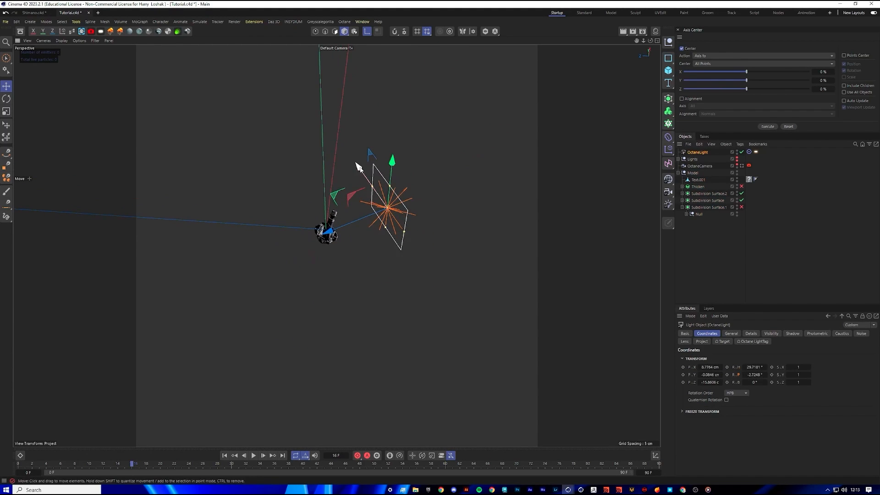
{"action": "left_click_drag", "start_coordinate": [359, 167], "coordinate": [227, 166]}
{"action": "left_click_drag", "start_coordinate": [310, 197], "coordinate": [316, 211]}
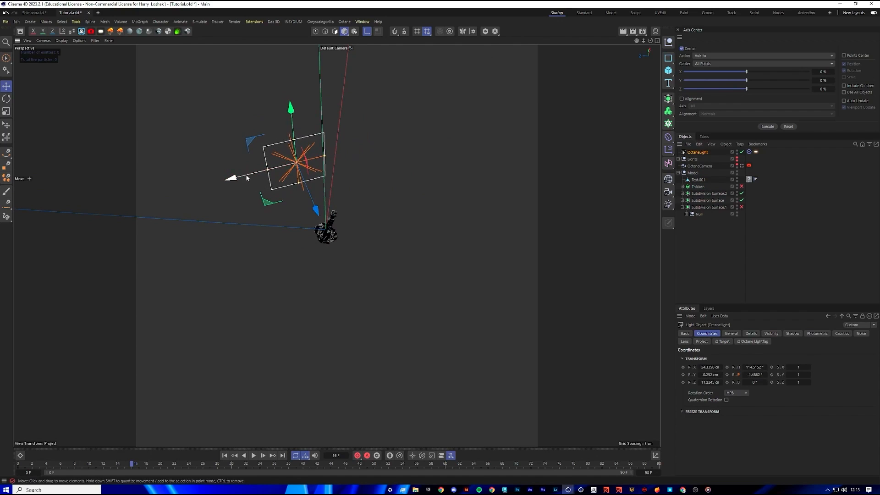
{"action": "left_click_drag", "start_coordinate": [247, 178], "coordinate": [244, 178]}
Look through OctaneCamera and start rendering the scene in the Octane Live Viewer
{"action": "left_click_drag", "start_coordinate": [638, 41], "coordinate": [643, 65]}
{"action": "left_click", "coordinate": [738, 165]}
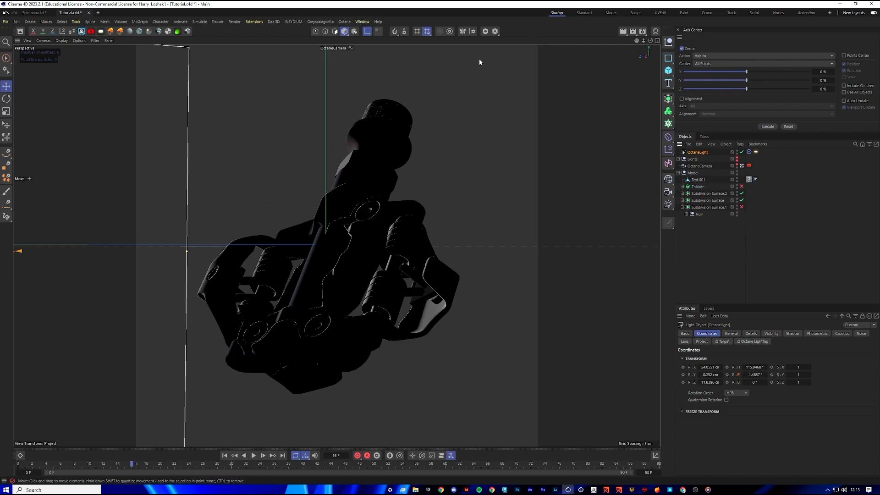
{"action": "left_click", "coordinate": [344, 22]}
{"action": "left_click", "coordinate": [358, 35]}
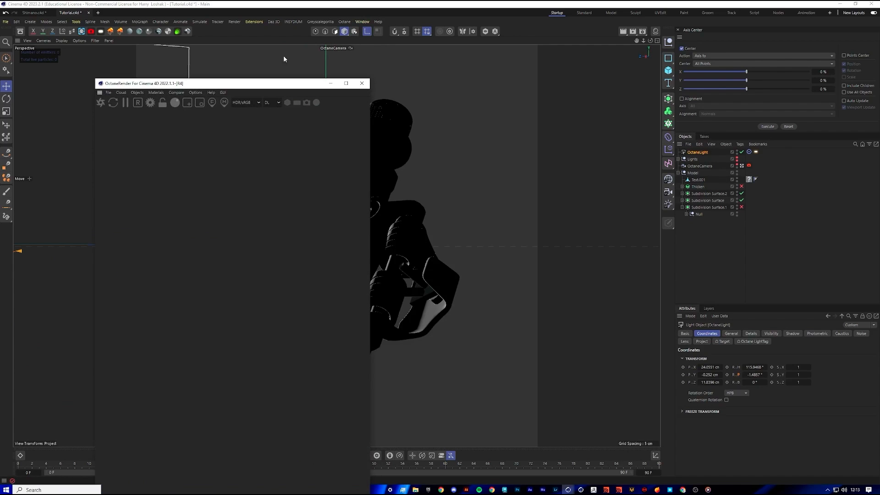
{"action": "left_click", "coordinate": [101, 103]}
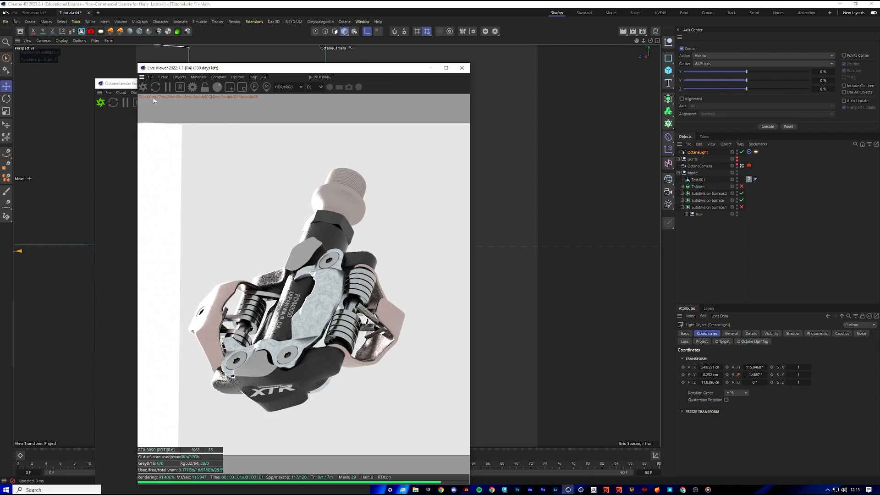
Dock the Live Viewer beside the viewport, closing the empty Octane window, and lock the render resolution with the whole frame fitted in the preview
{"action": "left_click_drag", "start_coordinate": [142, 78], "coordinate": [56, 102]}
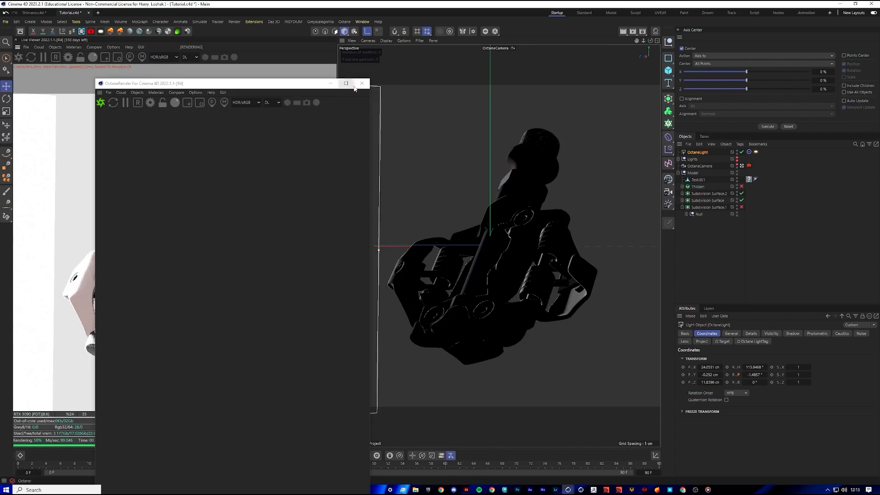
{"action": "left_click", "coordinate": [361, 84]}
{"action": "left_click", "coordinate": [80, 58]}
{"action": "scroll", "coordinate": [188, 199], "scroll_direction": "down", "scroll_amount": 4}
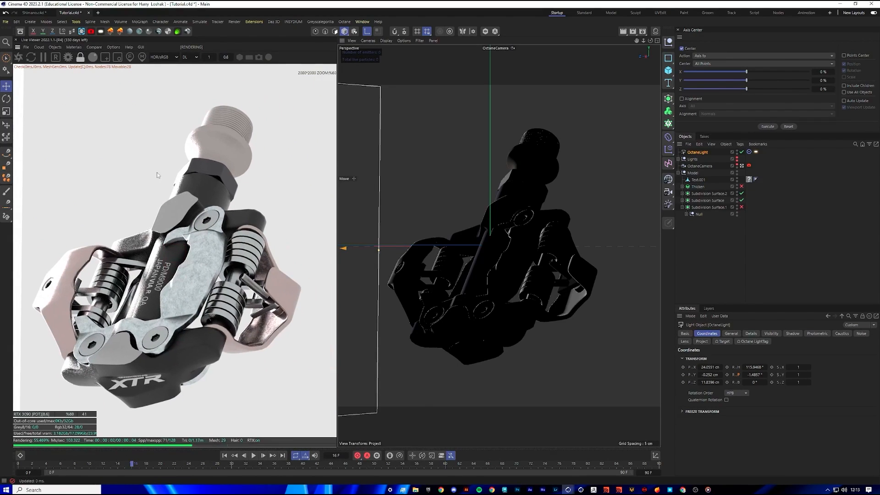
{"action": "scroll", "coordinate": [194, 241], "scroll_direction": "down", "scroll_amount": 2}
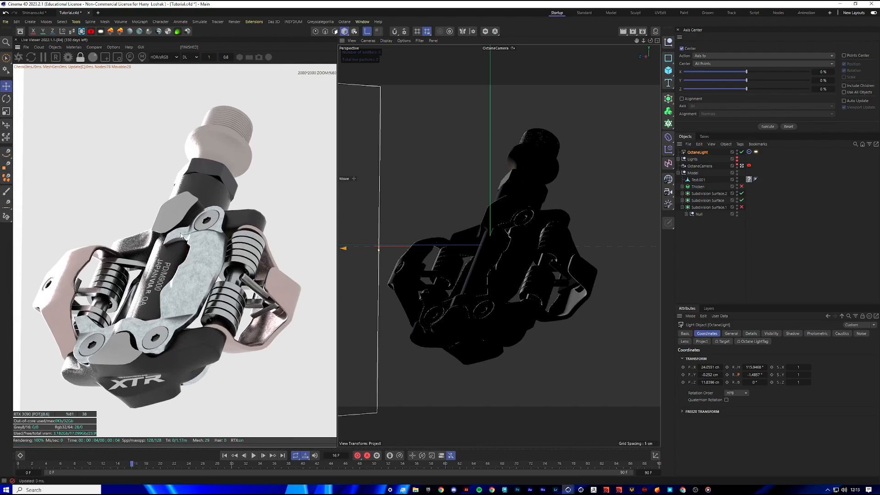
{"action": "scroll", "coordinate": [179, 254], "scroll_direction": "up", "scroll_amount": 3}
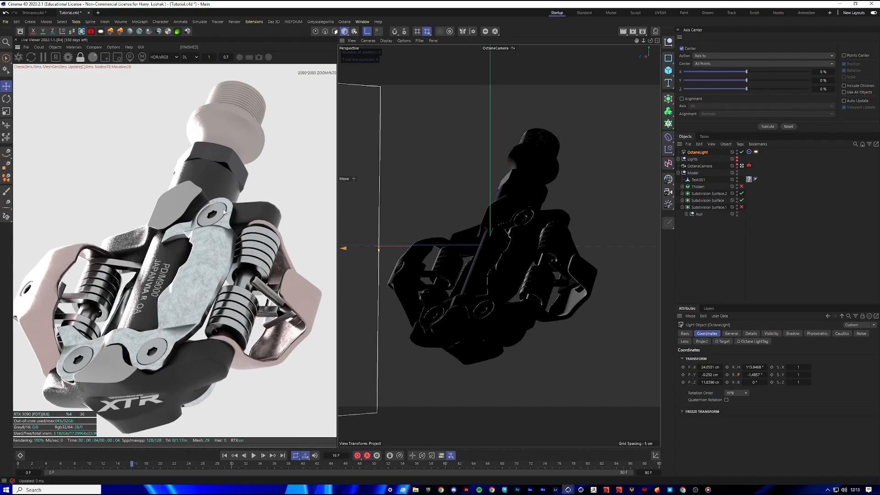
{"action": "scroll", "coordinate": [208, 283], "scroll_direction": "down", "scroll_amount": 2}
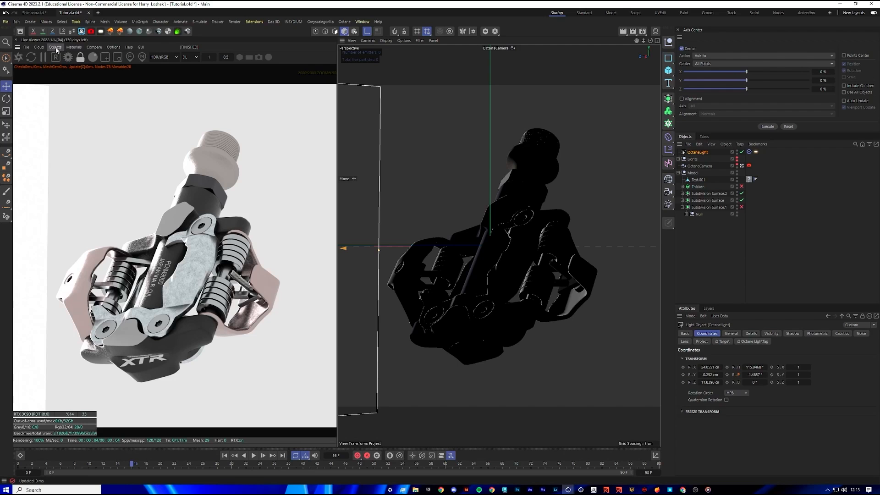
Switch the Octane render kernel from Direct lighting to Path tracing and set the maximum samples to 2000
{"action": "left_click", "coordinate": [68, 62]}
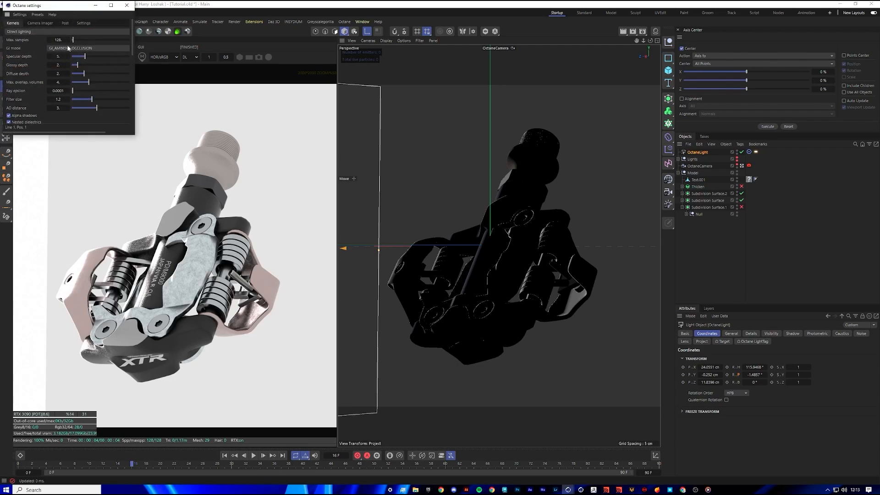
{"action": "left_click", "coordinate": [128, 113]}
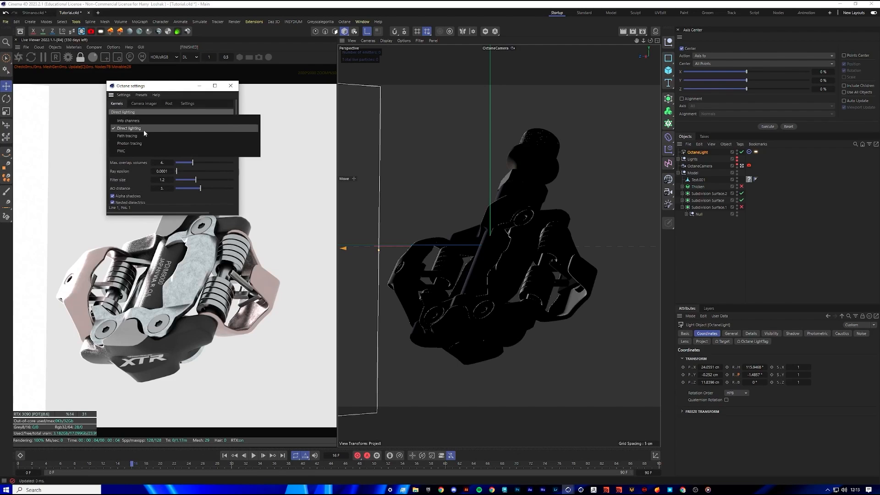
{"action": "left_click", "coordinate": [127, 136]}
{"action": "left_click_drag", "start_coordinate": [177, 88], "coordinate": [347, 97]}
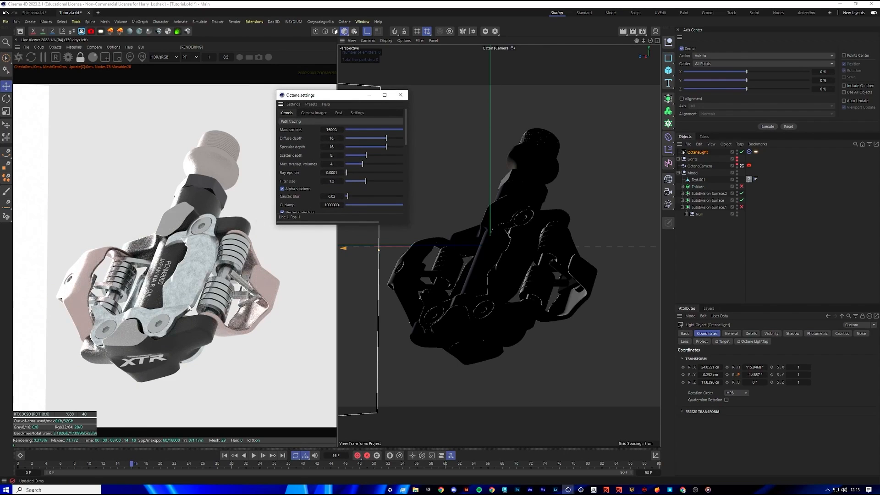
{"action": "left_click_drag", "start_coordinate": [331, 224], "coordinate": [316, 290]}
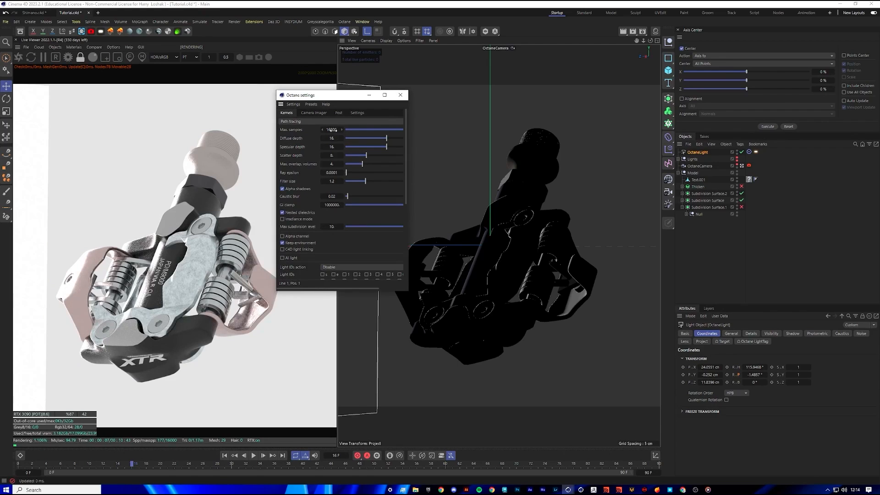
{"action": "type", "text": "2000"}
{"action": "key", "text": "Return"}
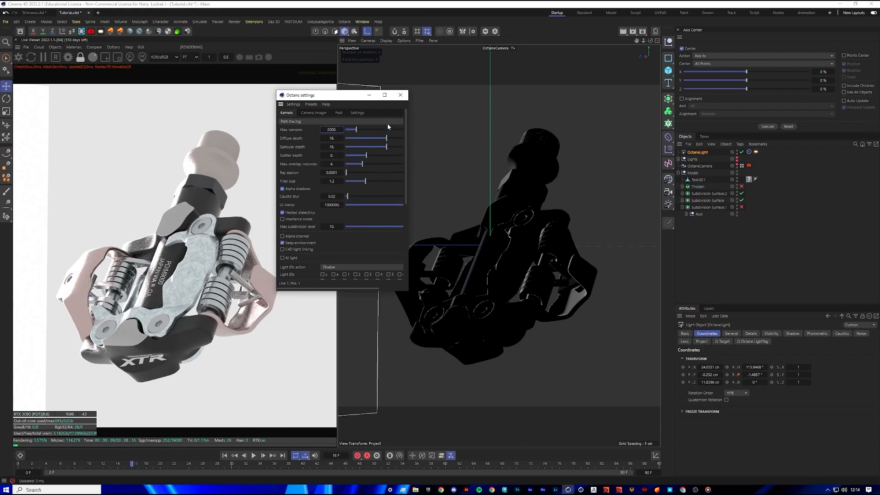
Set the path tracing diffuse and specular depths to 10 and the scatter depth to 8
{"action": "double_click", "coordinate": [330, 146]}
{"action": "type", "text": "10"}
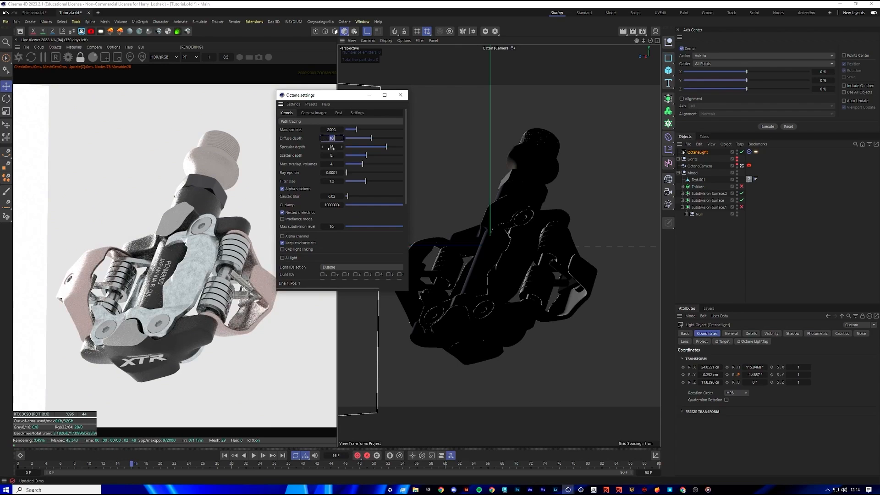
{"action": "double_click", "coordinate": [332, 155]}
{"action": "type", "text": "10"}
{"action": "key", "text": "Return"}
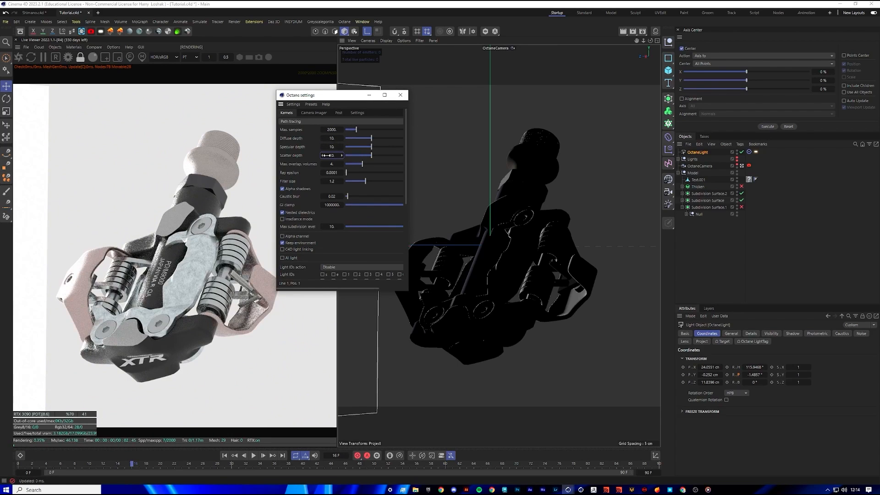
{"action": "left_click_drag", "start_coordinate": [327, 156], "coordinate": [322, 155]}
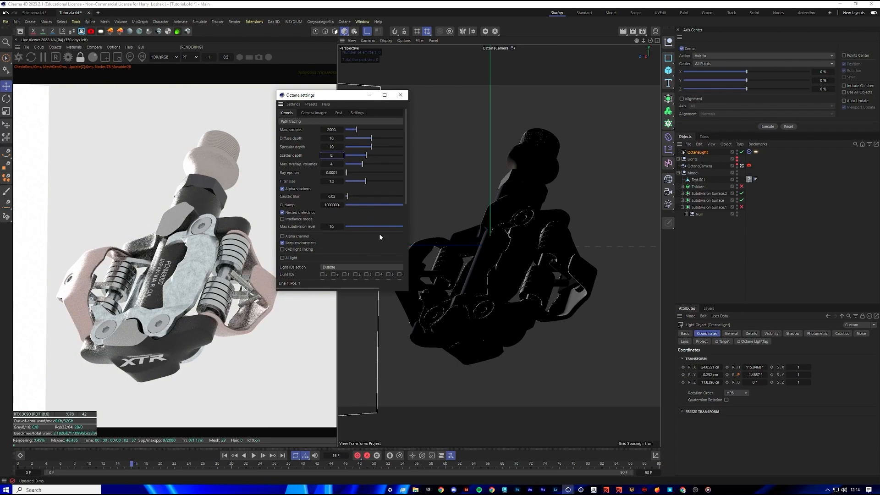
Set the GI clamp to 10 and enable adaptive sampling, finishing by minimizing the Octane settings
{"action": "left_click_drag", "start_coordinate": [408, 257], "coordinate": [483, 257]}
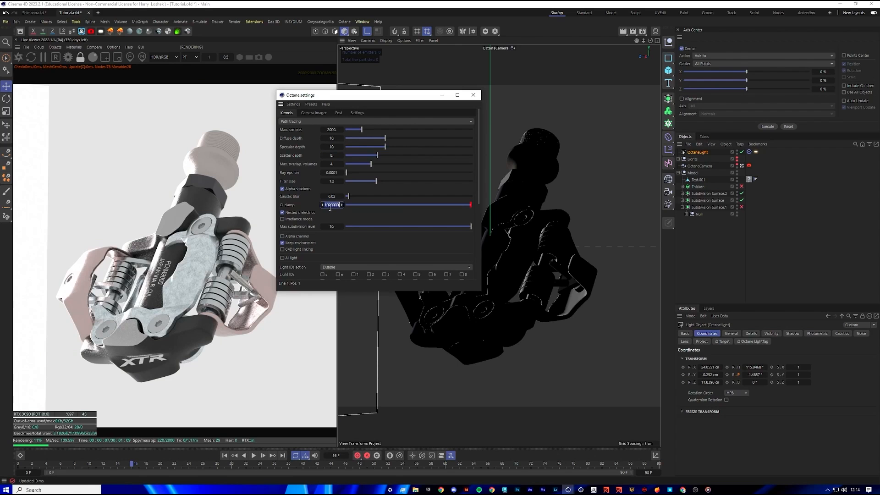
{"action": "key", "text": "Return"}
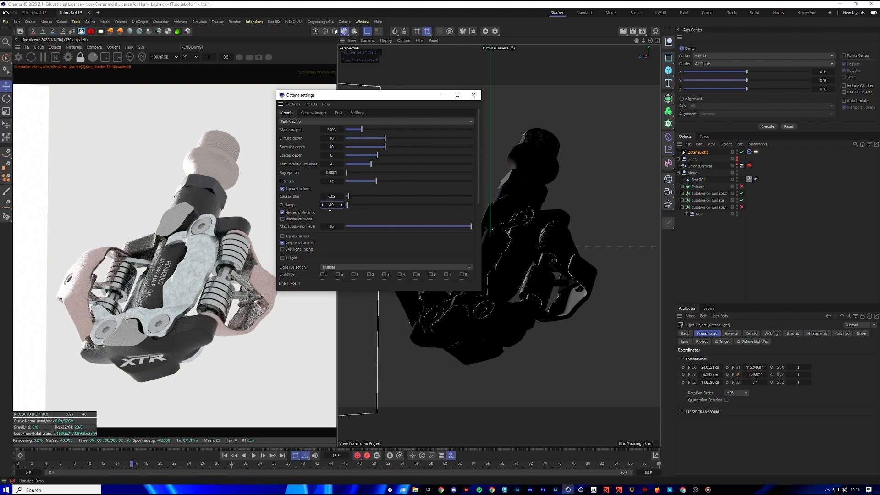
{"action": "left_click_drag", "start_coordinate": [480, 135], "coordinate": [461, 217]}
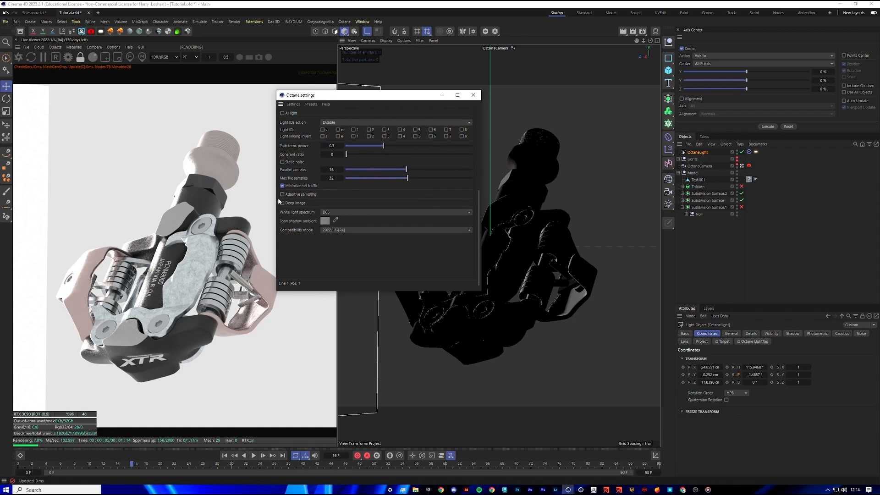
{"action": "left_click", "coordinate": [283, 194]}
{"action": "double_click", "coordinate": [332, 210]}
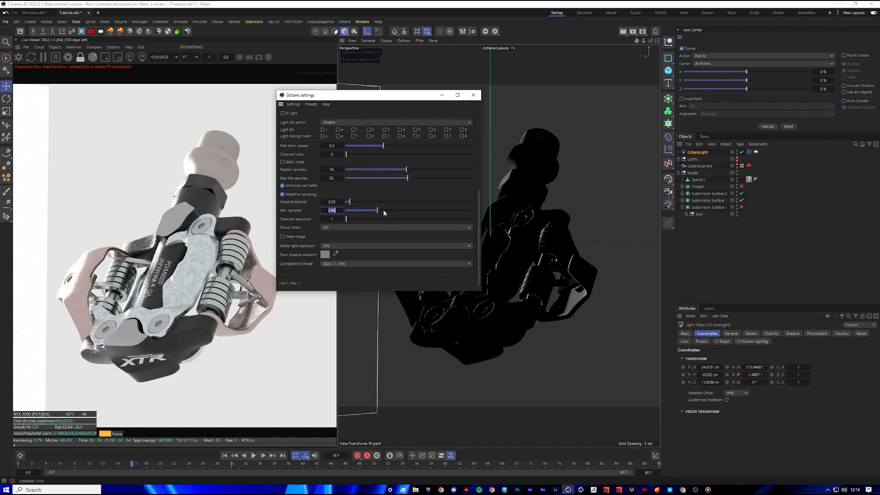
{"action": "scroll", "coordinate": [425, 117], "scroll_direction": "up", "scroll_amount": 5}
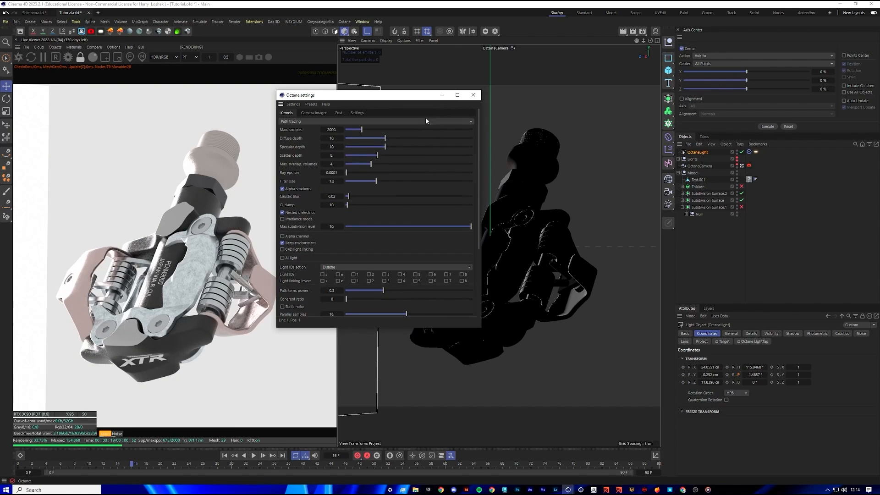
{"action": "left_click", "coordinate": [443, 95]}
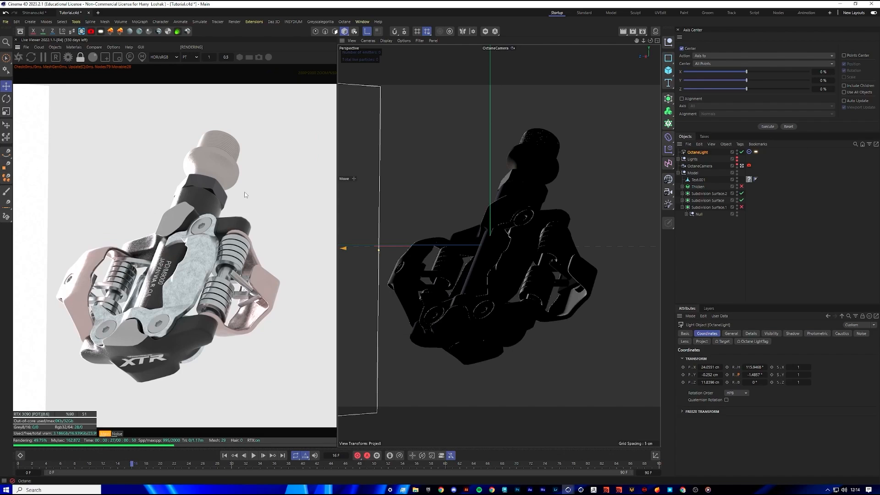
Move OctaneLight closer to the pedal, at about X 18.8, Y -3.3, Z 8.8 cm, and show its Octane light tag settings
{"action": "left_click_drag", "start_coordinate": [509, 210], "coordinate": [467, 188], "text": "alt"}
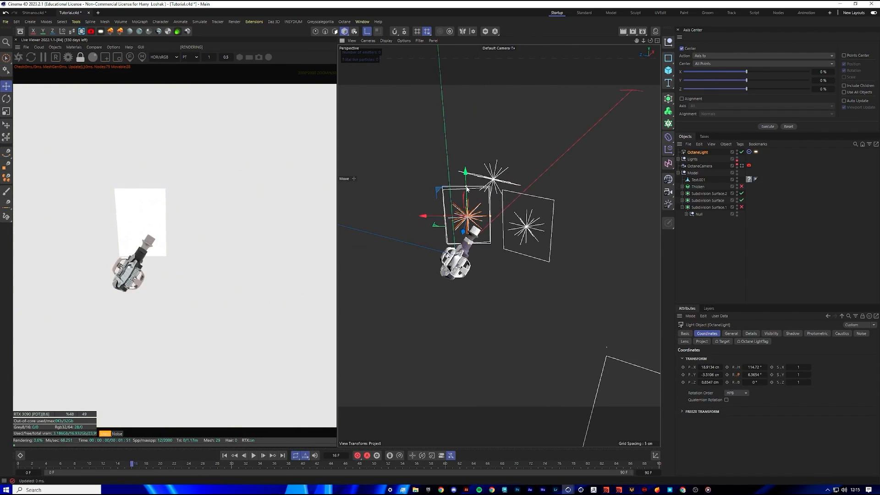
{"action": "left_click", "coordinate": [761, 189]}
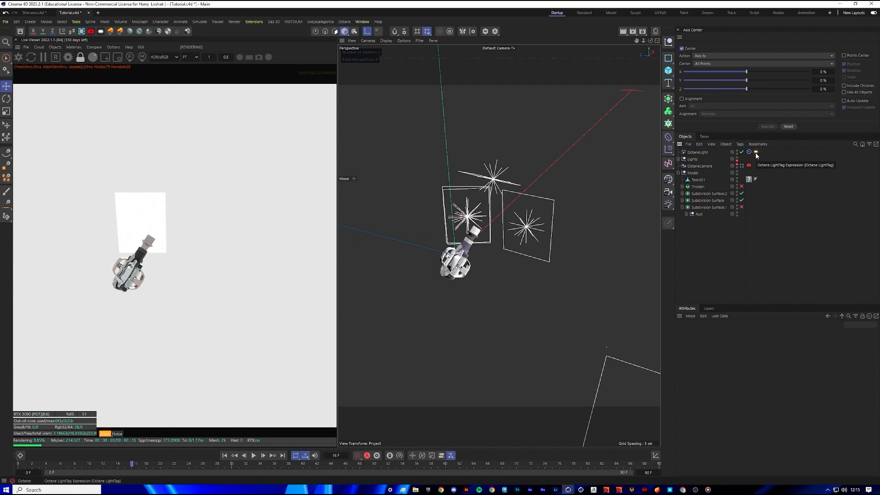
{"action": "left_click", "coordinate": [692, 153]}
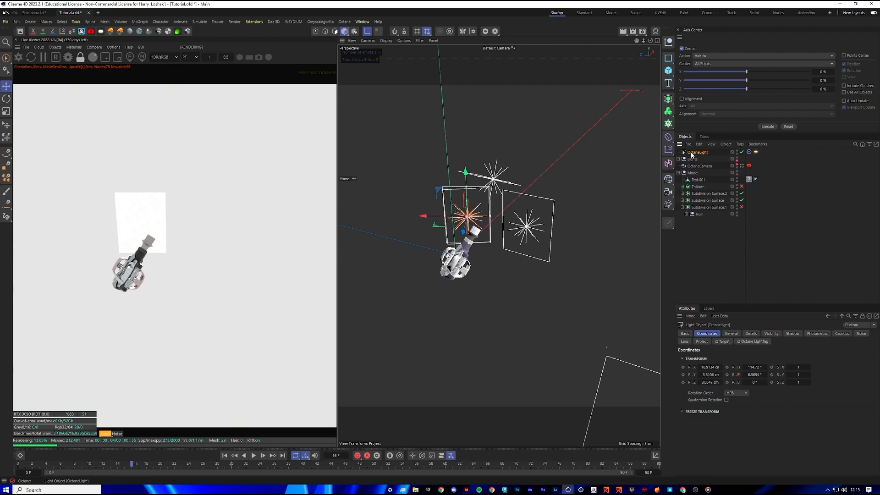
{"action": "left_click", "coordinate": [755, 151]}
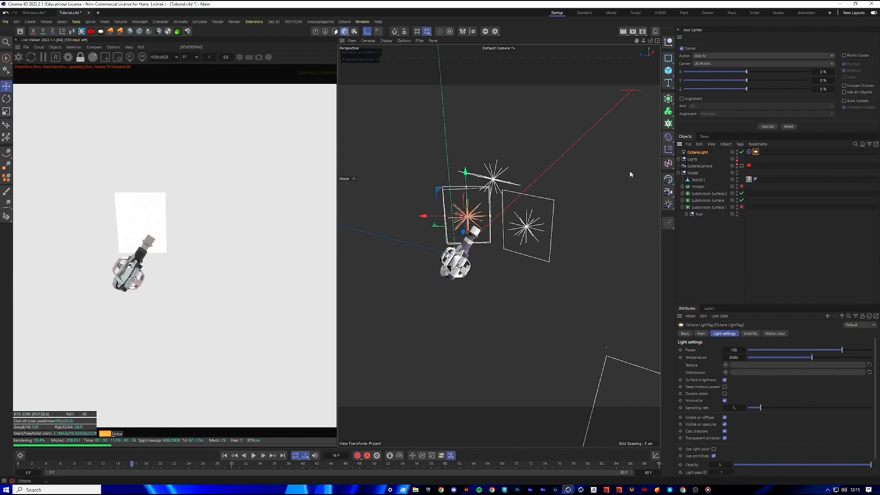
{"action": "left_click_drag", "start_coordinate": [630, 174], "coordinate": [614, 179], "text": "alt"}
Duplicate OctaneLight and move the copy to the pedal's other side, at about X 15.6, Y -2.4, Z -6.5 cm
{"action": "left_click", "coordinate": [703, 154]}
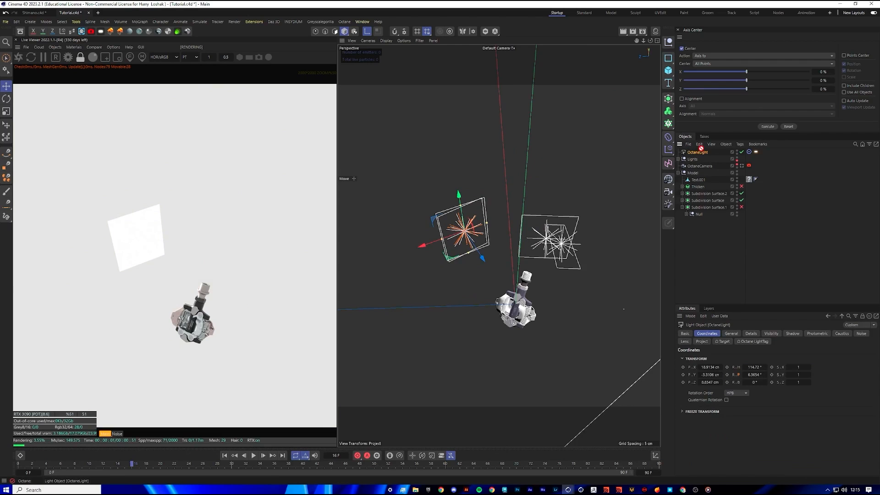
{"action": "left_click_drag", "start_coordinate": [700, 148], "coordinate": [701, 150], "text": "ctrl"}
{"action": "left_click_drag", "start_coordinate": [424, 245], "coordinate": [528, 262]}
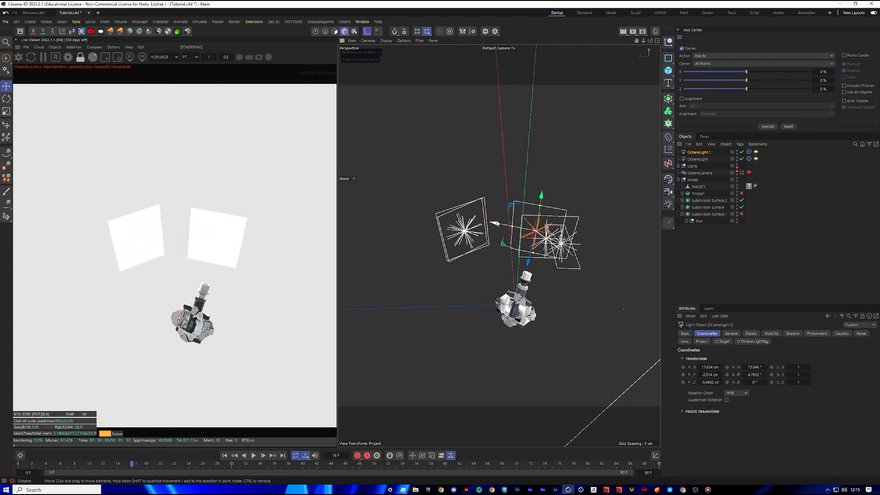
{"action": "left_click_drag", "start_coordinate": [497, 223], "coordinate": [505, 225]}
{"action": "left_click_drag", "start_coordinate": [601, 184], "coordinate": [544, 181], "text": "alt"}
{"action": "left_click_drag", "start_coordinate": [478, 253], "coordinate": [466, 257]}
{"action": "left_click_drag", "start_coordinate": [592, 226], "coordinate": [616, 226], "text": "alt"}
{"action": "left_click", "coordinate": [774, 248]}
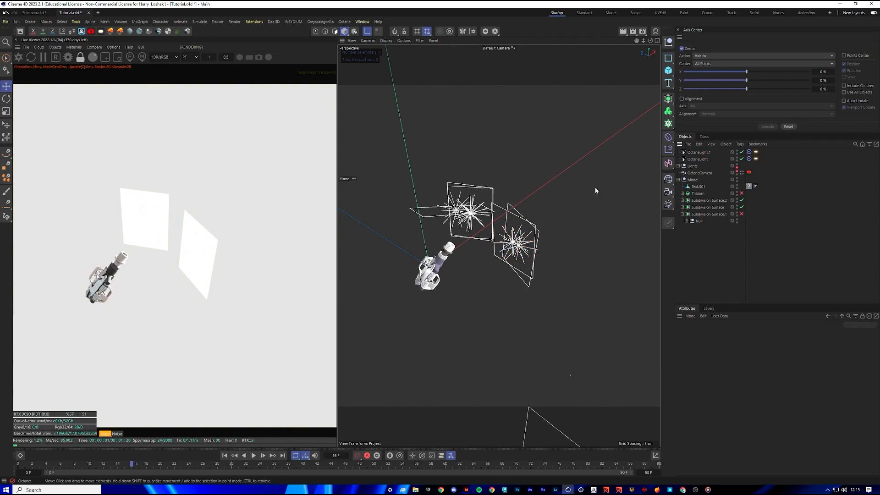
{"action": "left_click_drag", "start_coordinate": [595, 190], "coordinate": [591, 238], "text": "alt"}
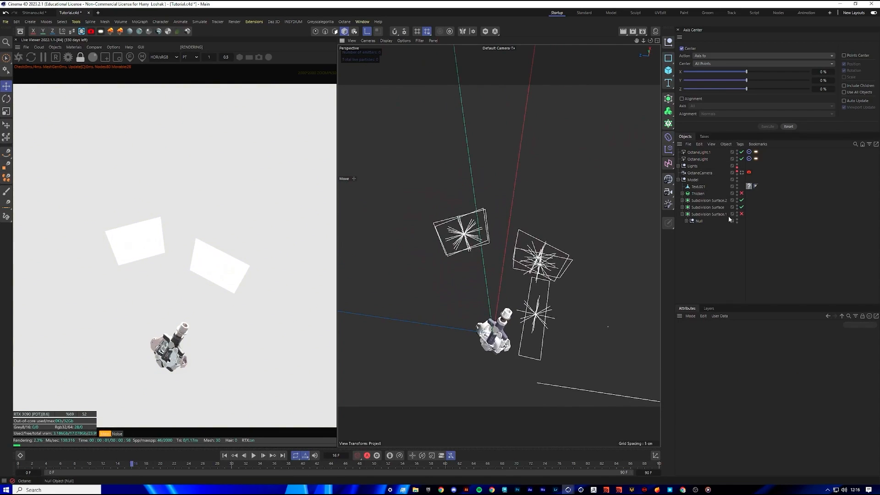
{"action": "left_click", "coordinate": [717, 153]}
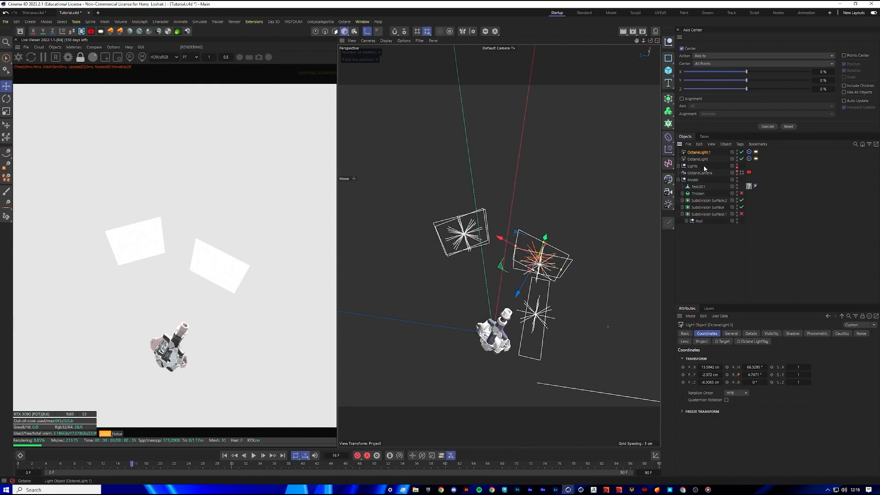
Duplicate OctaneLight.1 and move the copy up above the pedal, between the two side lights, at about Y 11.8 cm
{"action": "left_click_drag", "start_coordinate": [696, 152], "coordinate": [702, 149], "text": "ctrl"}
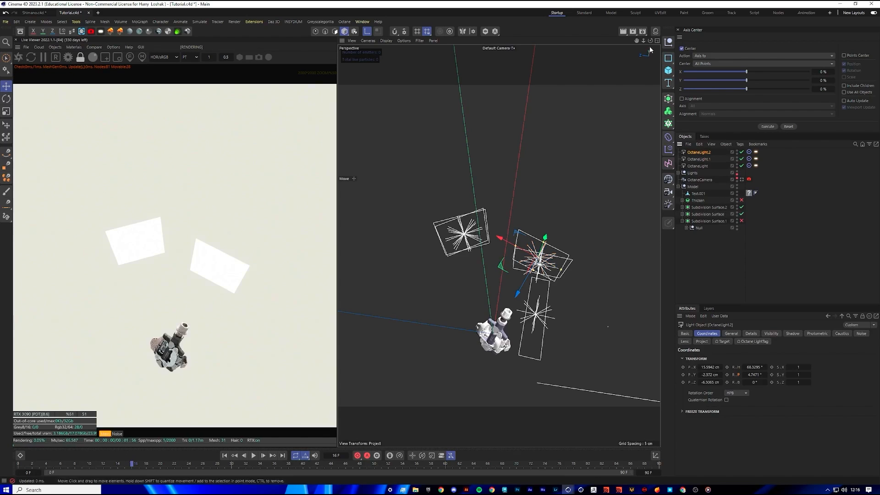
{"action": "left_click_drag", "start_coordinate": [644, 41], "coordinate": [614, 23]}
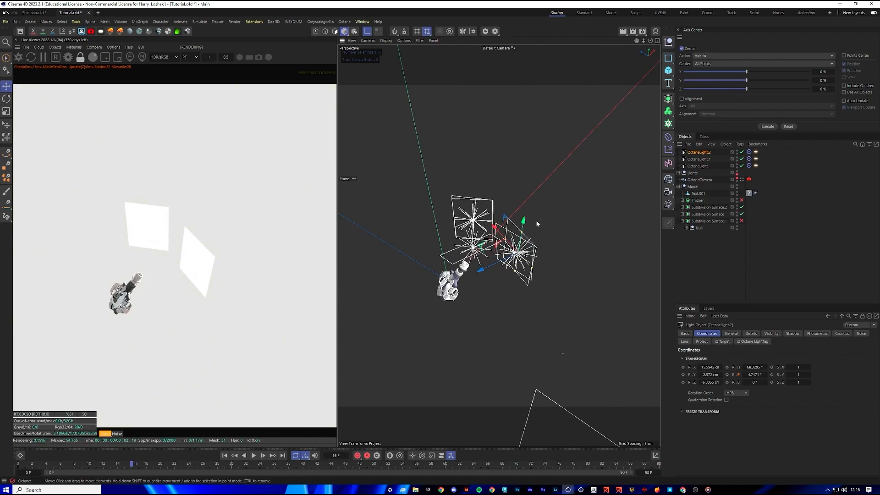
{"action": "left_click_drag", "start_coordinate": [522, 217], "coordinate": [421, 197]}
{"action": "left_click_drag", "start_coordinate": [483, 217], "coordinate": [454, 266]}
{"action": "left_click_drag", "start_coordinate": [562, 274], "coordinate": [605, 255], "text": "alt"}
{"action": "left_click_drag", "start_coordinate": [480, 188], "coordinate": [510, 172]}
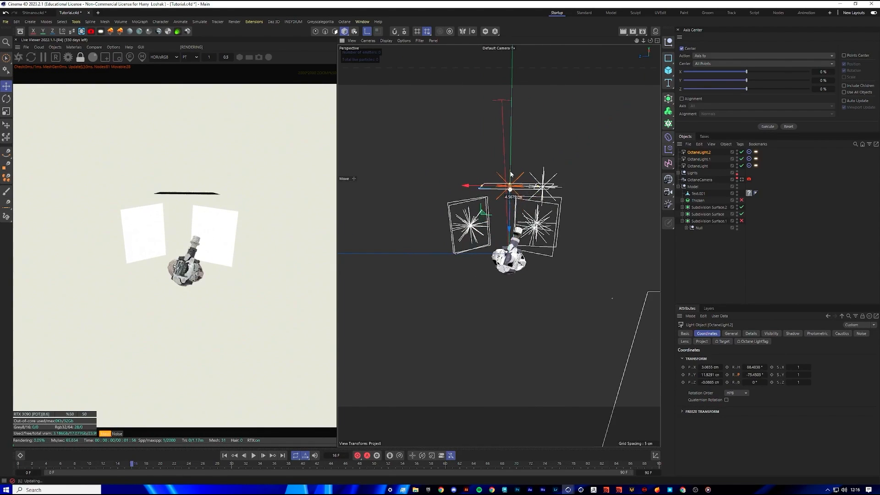
{"action": "left_click_drag", "start_coordinate": [579, 181], "coordinate": [559, 198], "text": "alt"}
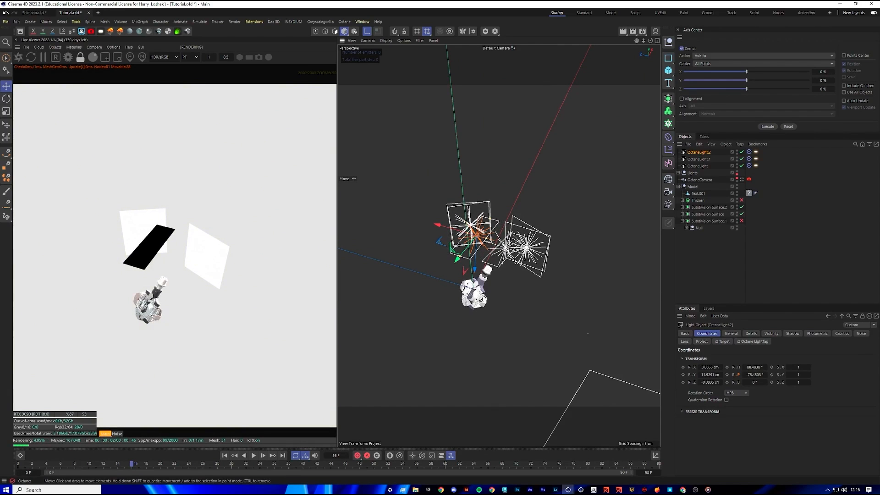
Fine-tune the top light's placement above the pedal and hide the old Lights group in the viewport
{"action": "left_click_drag", "start_coordinate": [488, 235], "coordinate": [505, 309], "text": "alt"}
{"action": "scroll", "coordinate": [504, 310], "scroll_direction": "up", "scroll_amount": 5}
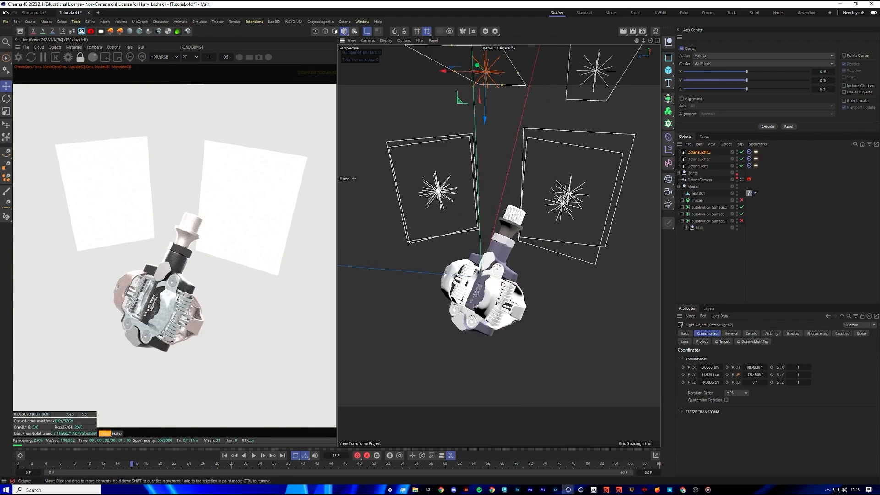
{"action": "scroll", "coordinate": [445, 273], "scroll_direction": "down", "scroll_amount": 4}
{"action": "left_click_drag", "start_coordinate": [477, 216], "coordinate": [493, 224]}
{"action": "left_click", "coordinate": [766, 281]}
{"action": "double_click", "coordinate": [737, 172]}
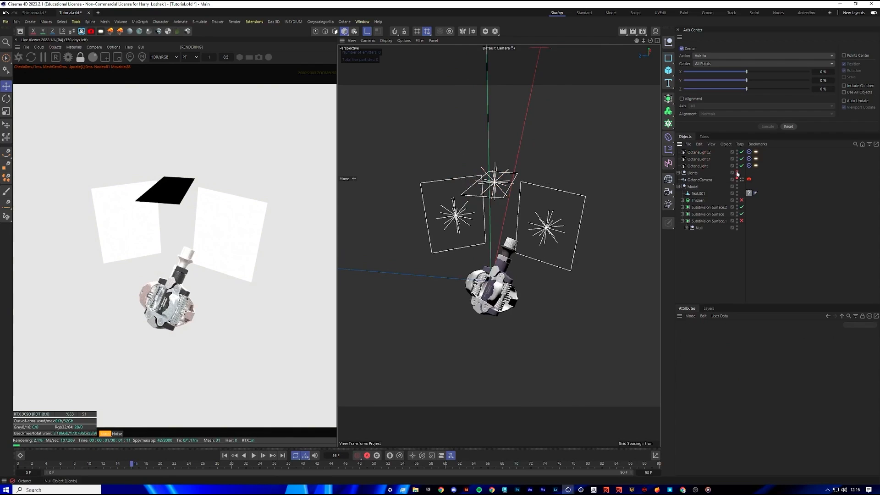
Consult the light tags in the Lights group and set the power of the new OctaneLight.2 above the pedal to 12
{"action": "left_click", "coordinate": [678, 173]}
{"action": "left_click", "coordinate": [756, 193]}
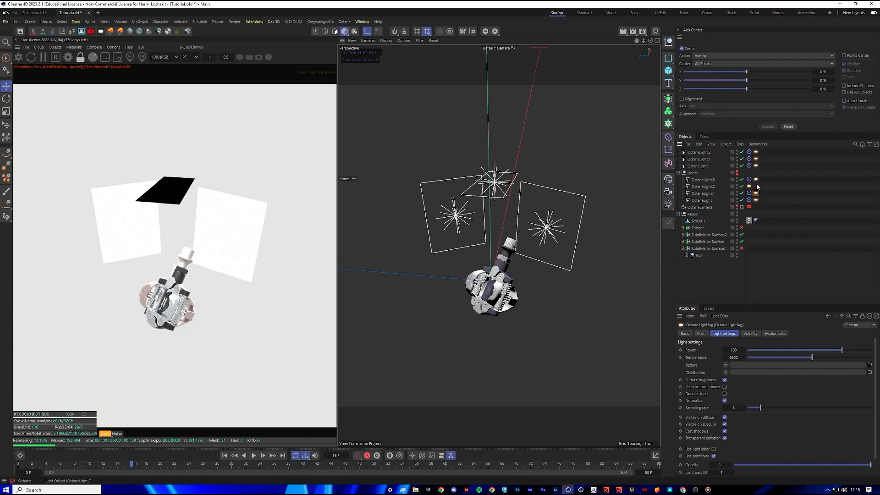
{"action": "left_click", "coordinate": [702, 180]}
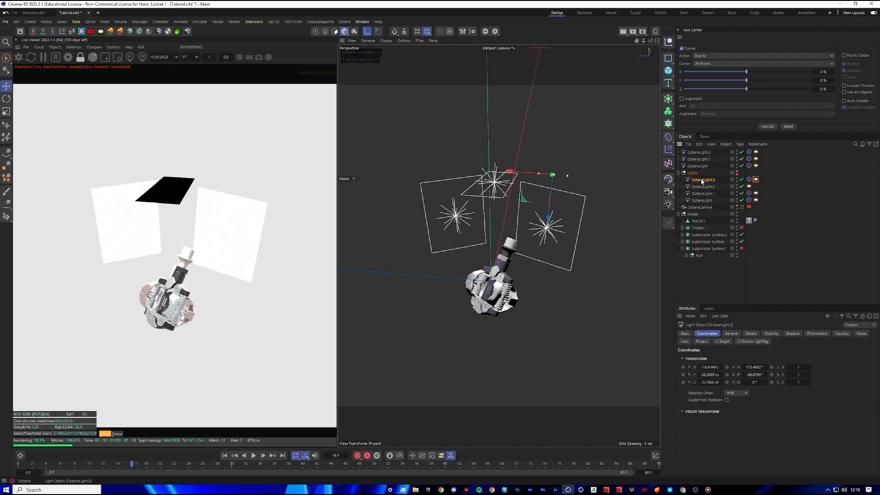
{"action": "left_click", "coordinate": [755, 180]}
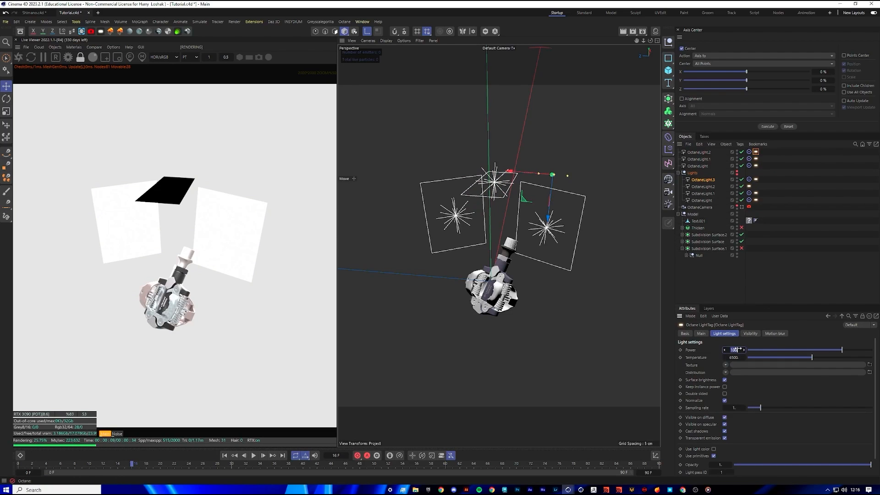
{"action": "left_click", "coordinate": [812, 249]}
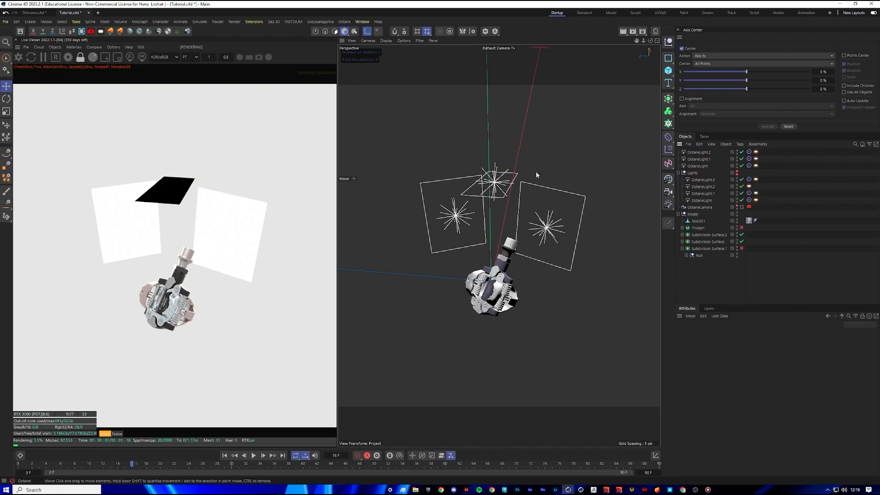
Check the light tag power of OctaneLight.2 inside the Lights group, then collapse the group
{"action": "left_click", "coordinate": [749, 186]}
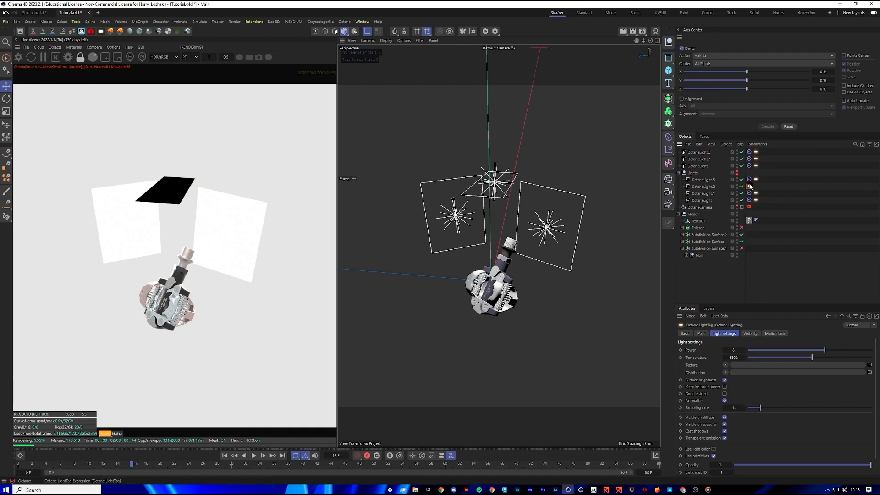
{"action": "left_click", "coordinate": [706, 187]}
{"action": "left_click", "coordinate": [724, 194]}
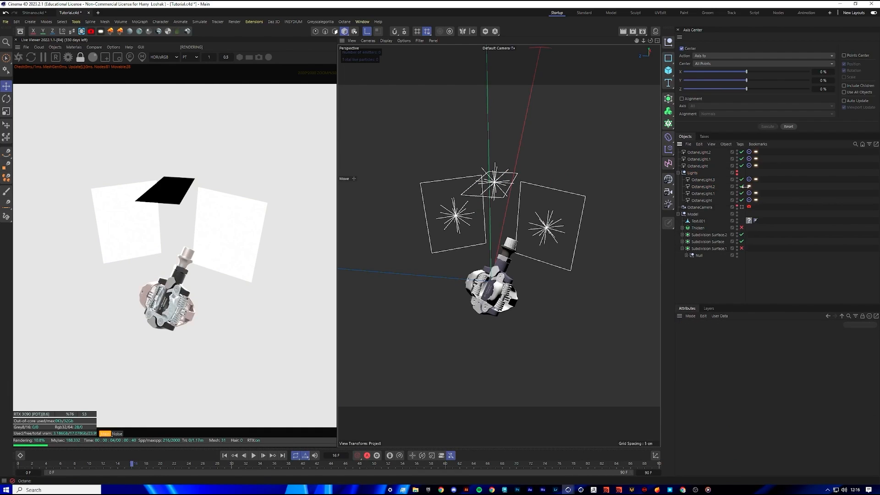
{"action": "left_click", "coordinate": [679, 173]}
Look through OctaneCamera, add an HDRI environment to the scene and inspect the pedal's lighting in the live render
{"action": "scroll", "coordinate": [499, 246], "scroll_direction": "down", "scroll_amount": 4}
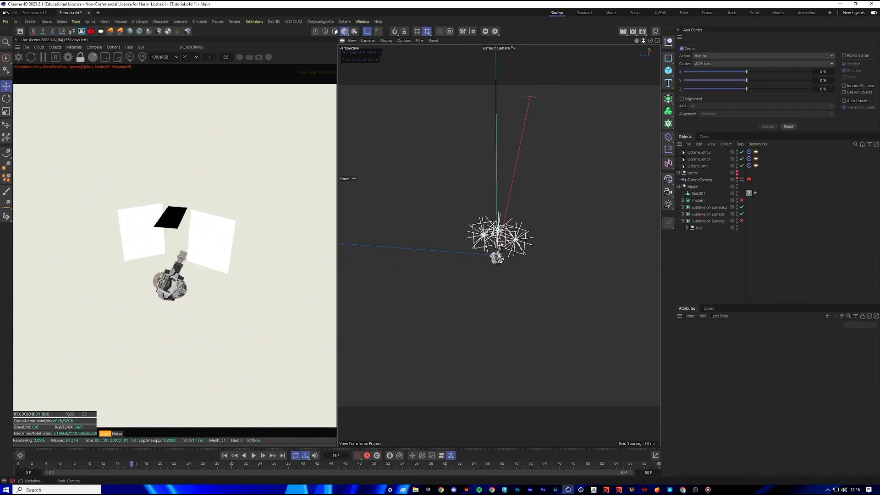
{"action": "left_click", "coordinate": [741, 180]}
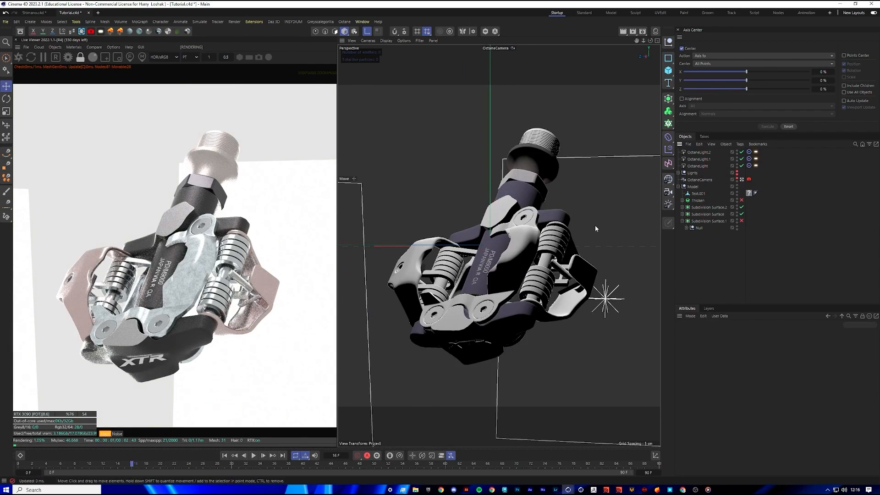
{"action": "left_click", "coordinate": [55, 47]}
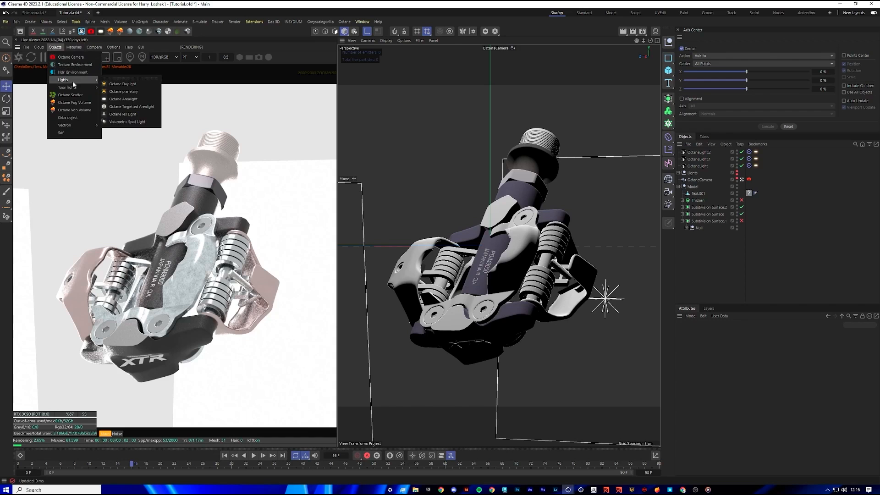
{"action": "left_click", "coordinate": [73, 72]}
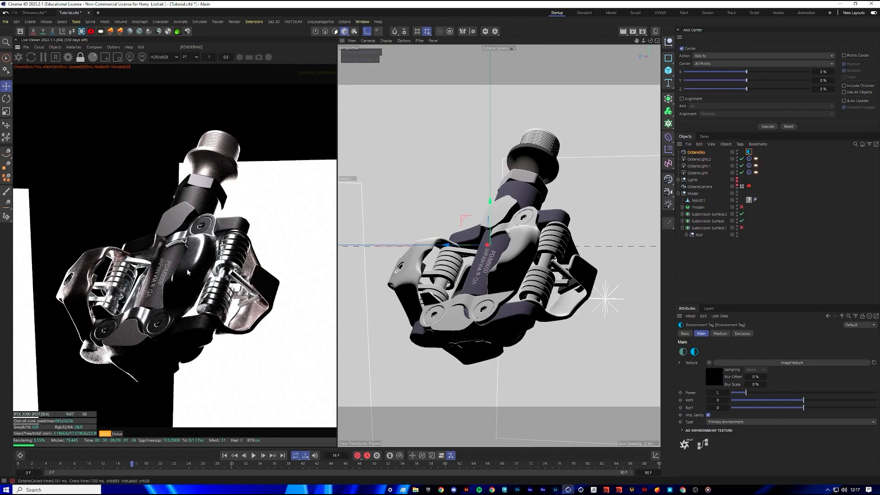
{"action": "scroll", "coordinate": [186, 271], "scroll_direction": "down", "scroll_amount": 3}
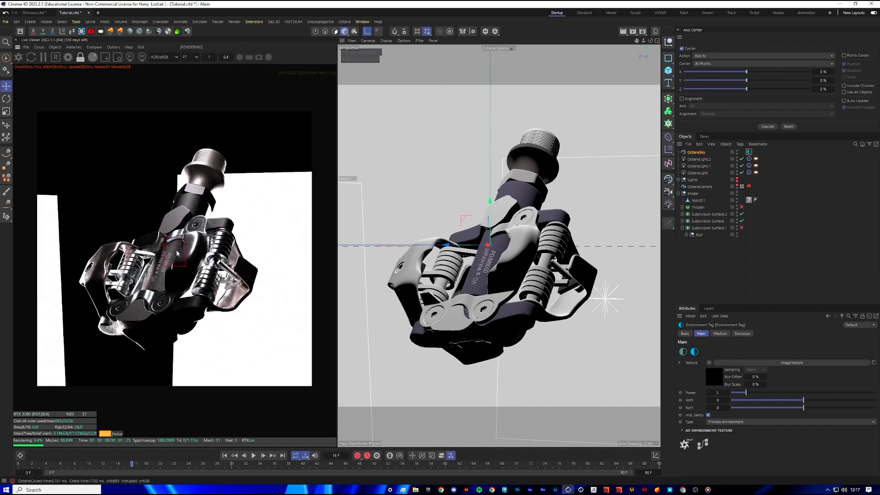
{"action": "scroll", "coordinate": [177, 253], "scroll_direction": "up", "scroll_amount": 3}
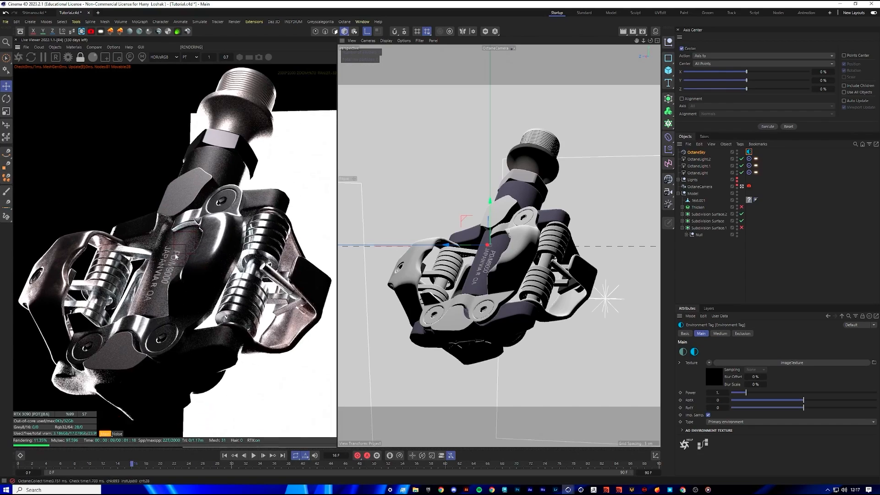
{"action": "scroll", "coordinate": [177, 255], "scroll_direction": "down", "scroll_amount": 3}
{"action": "left_click", "coordinate": [500, 191]}
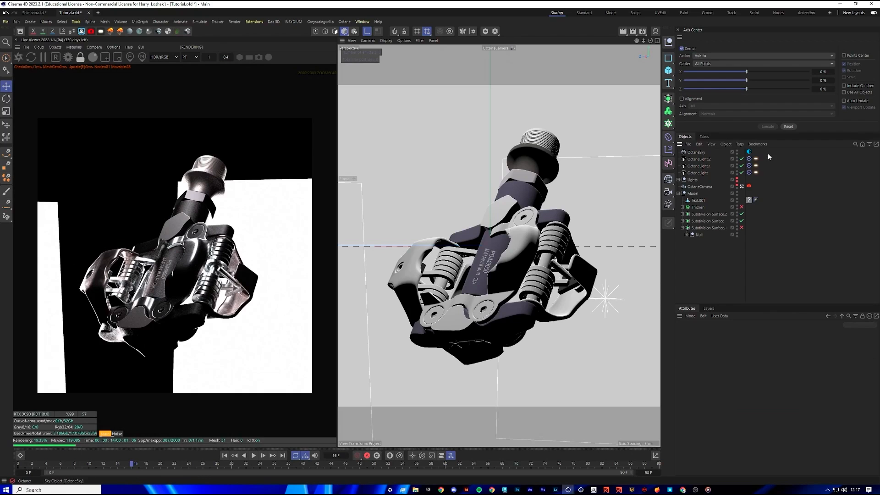
Turn off camera visibility for the light tags of OctaneLight, OctaneLight.1 and OctaneLight.2 together
{"action": "left_click_drag", "start_coordinate": [769, 153], "coordinate": [757, 178]}
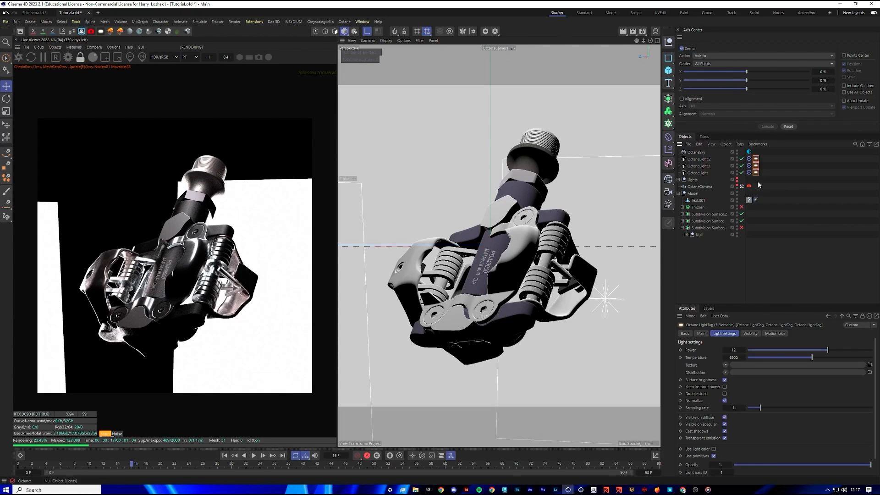
{"action": "left_click", "coordinate": [748, 334]}
{"action": "left_click", "coordinate": [718, 350]}
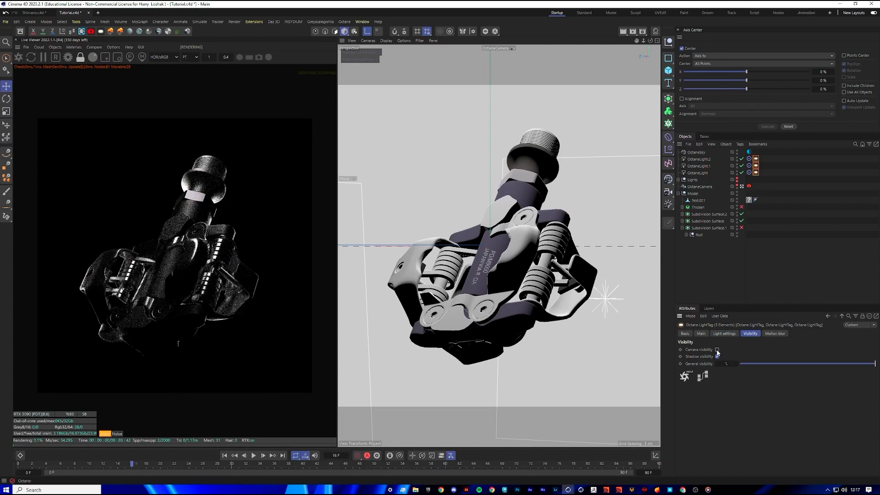
{"action": "left_click", "coordinate": [165, 269]}
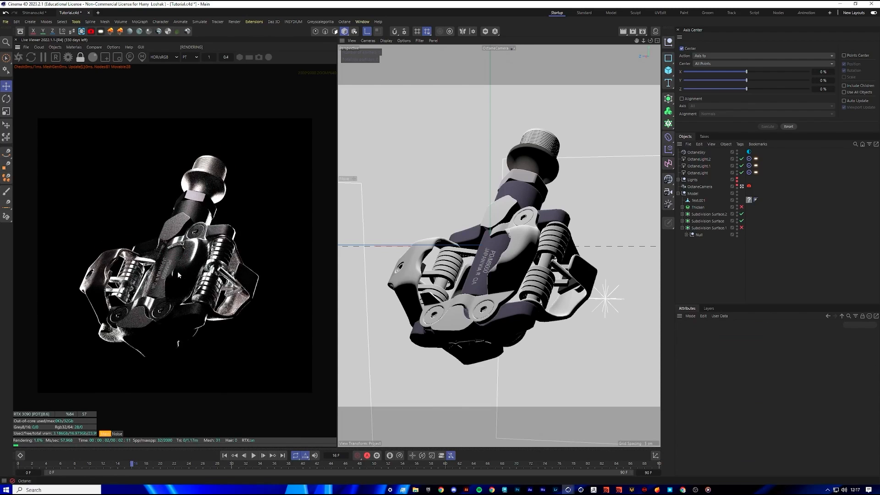
Examine the live render up close and compare it with the finished Shimano XTR pedal image on Behance
{"action": "scroll", "coordinate": [177, 271], "scroll_direction": "up", "scroll_amount": 3}
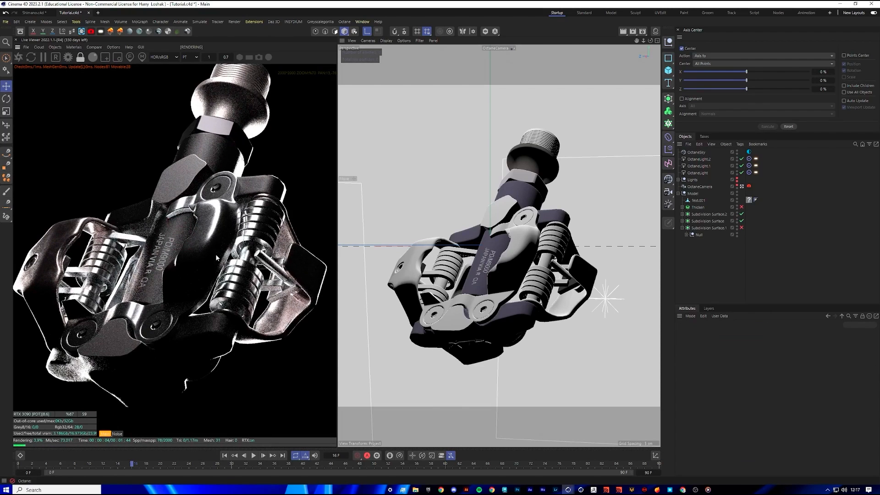
{"action": "scroll", "coordinate": [215, 252], "scroll_direction": "down", "scroll_amount": 3}
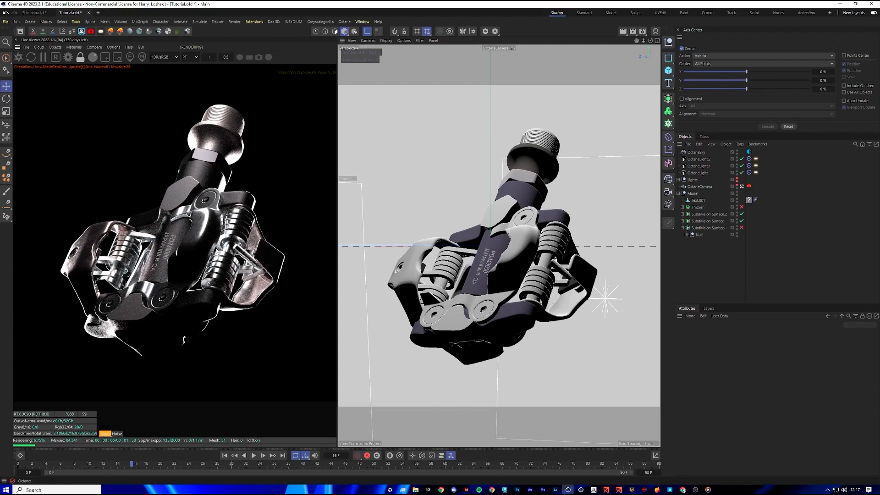
{"action": "middle_click_drag", "start_coordinate": [259, 210], "coordinate": [254, 237]}
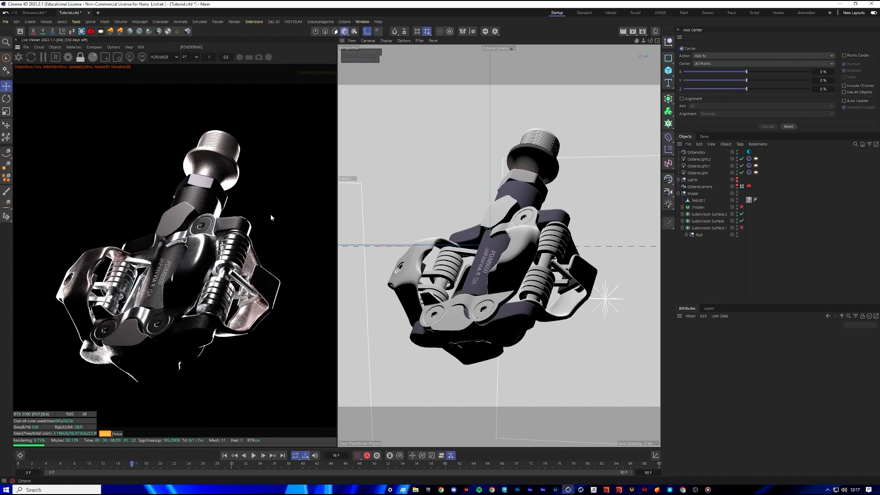
{"action": "left_click_drag", "start_coordinate": [0, 96], "coordinate": [642, 159]}
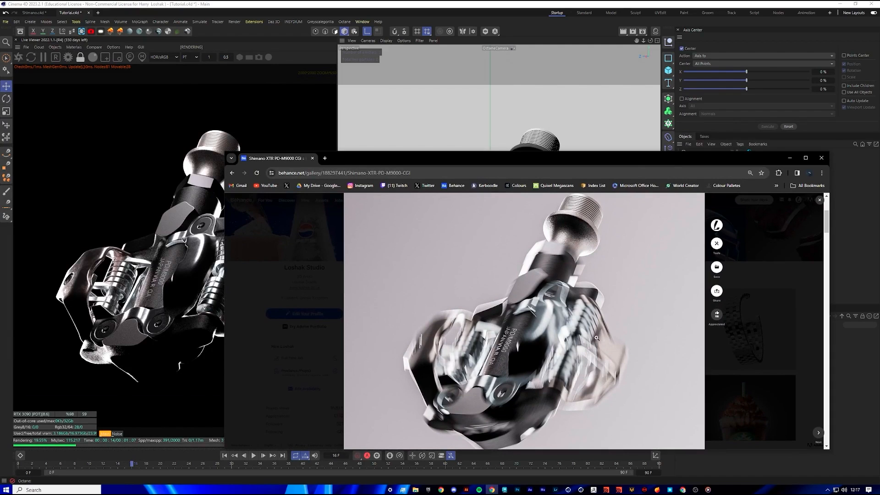
{"action": "left_click_drag", "start_coordinate": [494, 170], "coordinate": [0, 197]}
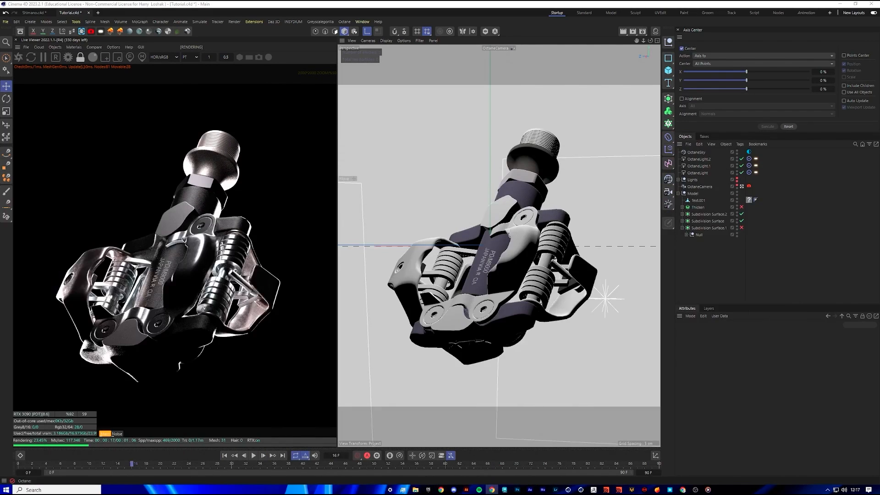
{"action": "left_click", "coordinate": [812, 288]}
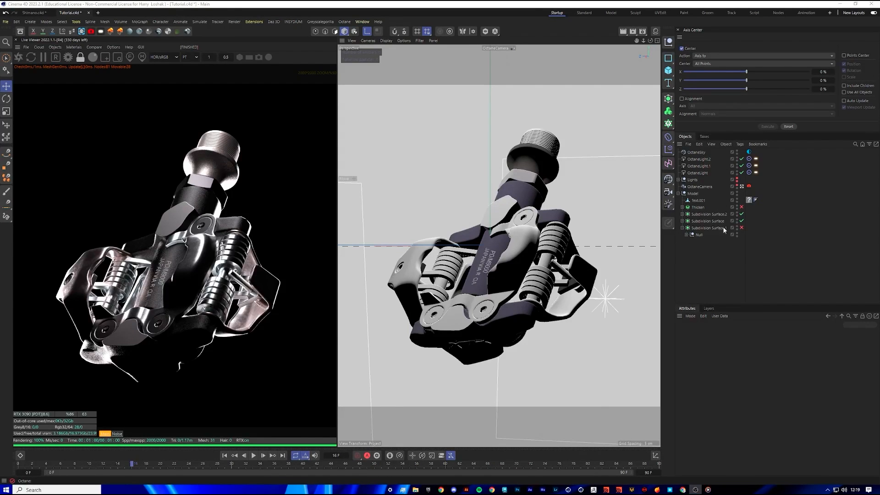
Add a plane object, leave the OctaneCamera view and scale the plane down around the pedal
{"action": "left_click", "coordinate": [668, 70]}
{"action": "left_click", "coordinate": [695, 94]}
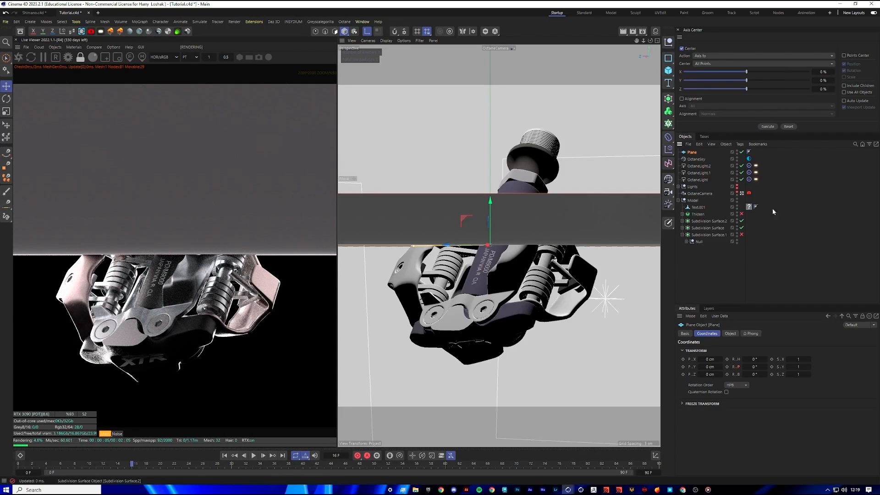
{"action": "left_click", "coordinate": [742, 193]}
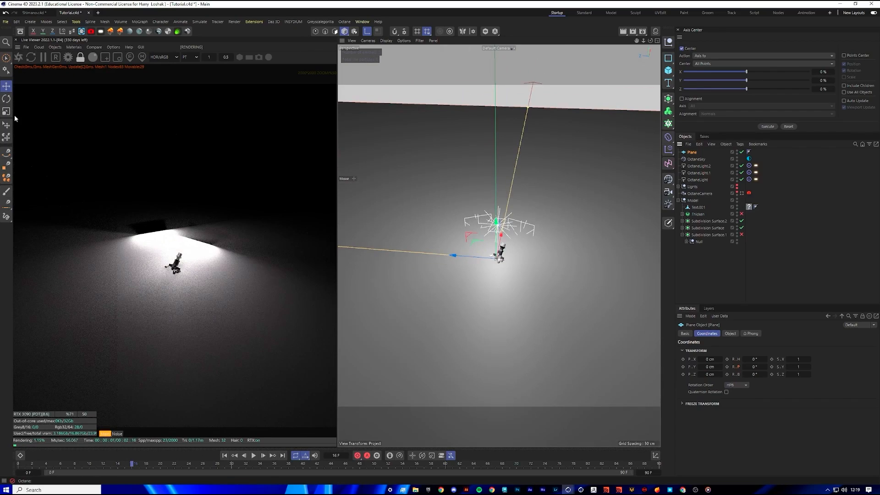
{"action": "key", "text": "t"}
{"action": "left_click_drag", "start_coordinate": [573, 183], "coordinate": [376, 210]}
Rotate the plane upright and move it back behind the pedal and its lights as a backdrop
{"action": "key", "text": "r"}
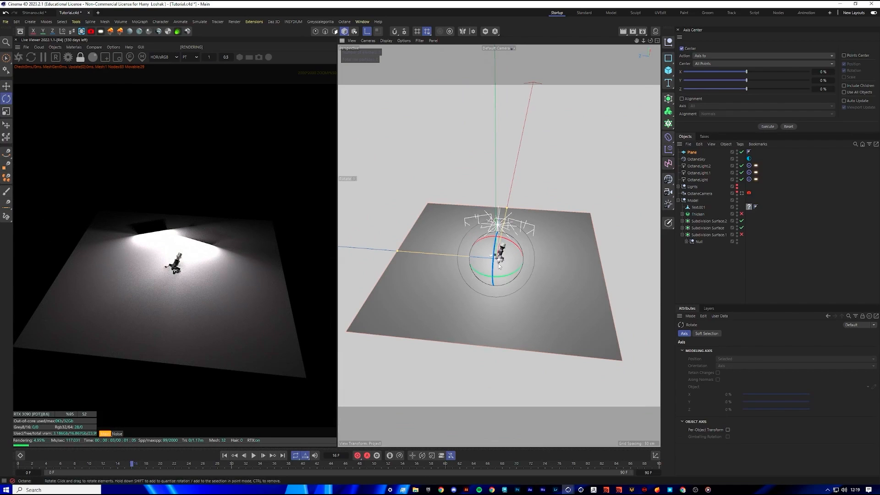
{"action": "left_click_drag", "start_coordinate": [499, 266], "coordinate": [486, 337]}
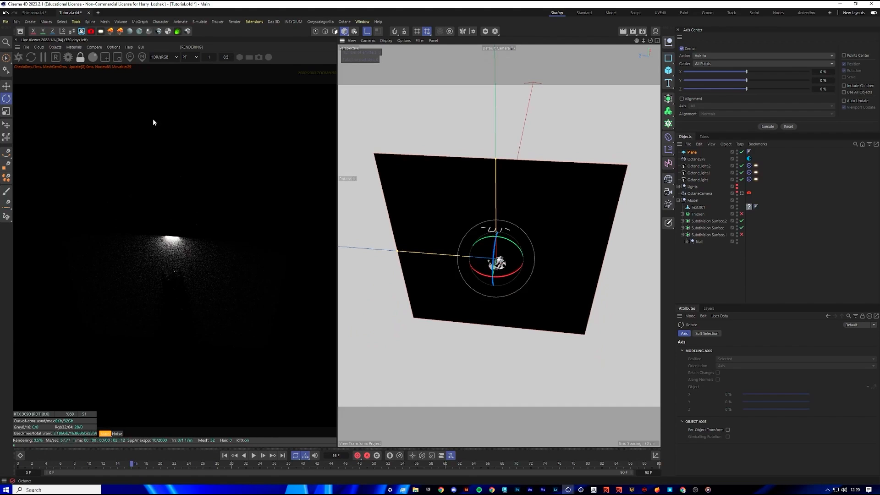
{"action": "left_click", "coordinate": [7, 86]}
{"action": "left_click_drag", "start_coordinate": [491, 291], "coordinate": [506, 209]}
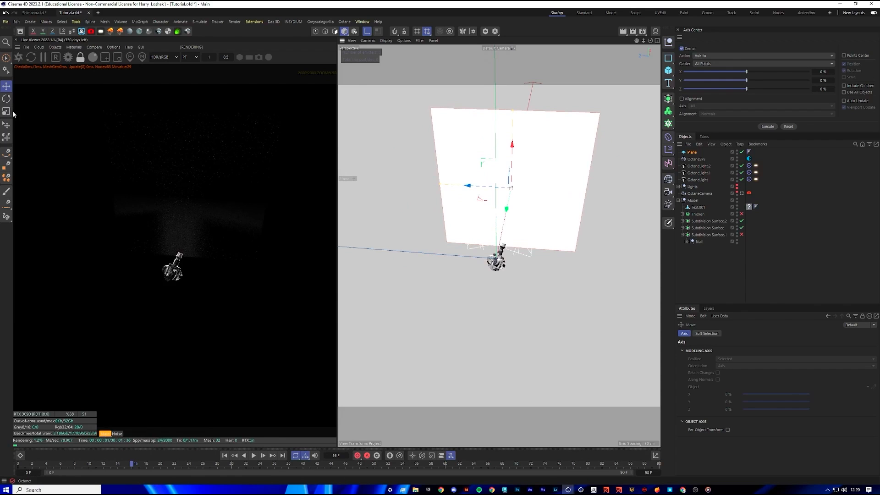
Scale the backdrop plane up to fill the frame and return to the OctaneCamera view
{"action": "left_click", "coordinate": [7, 111]}
{"action": "left_click_drag", "start_coordinate": [550, 287], "coordinate": [810, 260]}
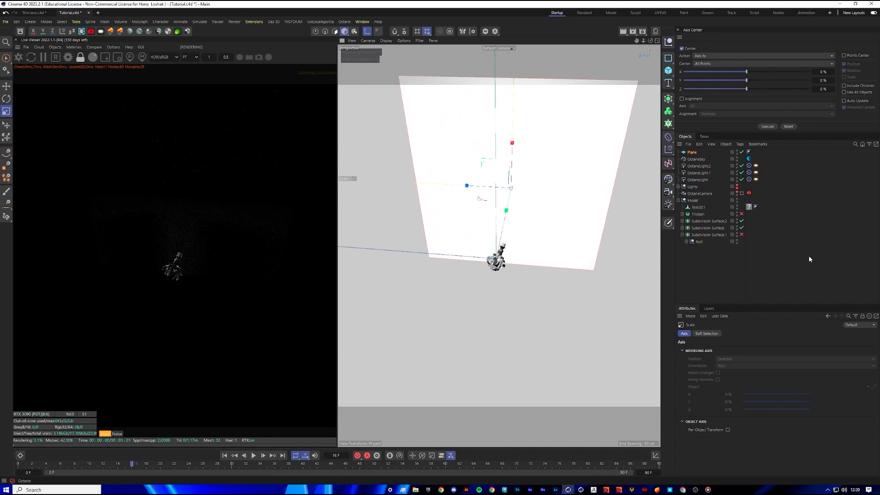
{"action": "left_click", "coordinate": [742, 193]}
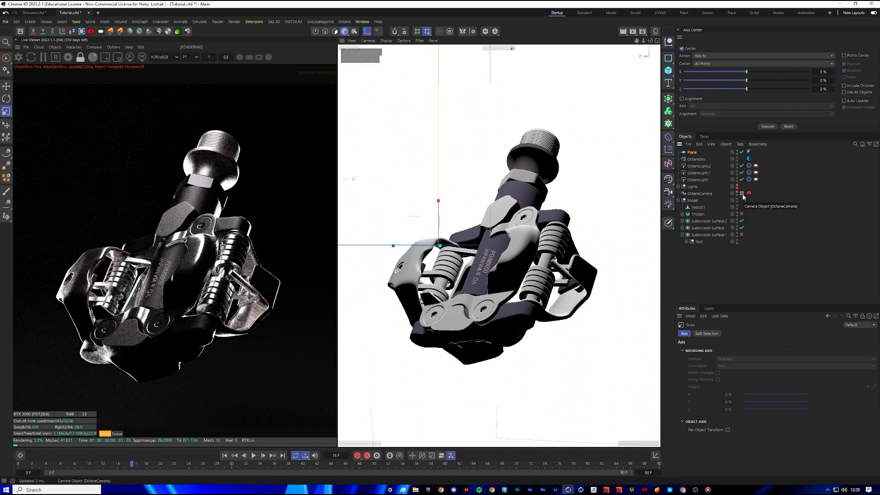
Leave the OctaneCamera view, enlarge the backdrop plane slightly and add an Octane area light to the scene
{"action": "left_click", "coordinate": [742, 194]}
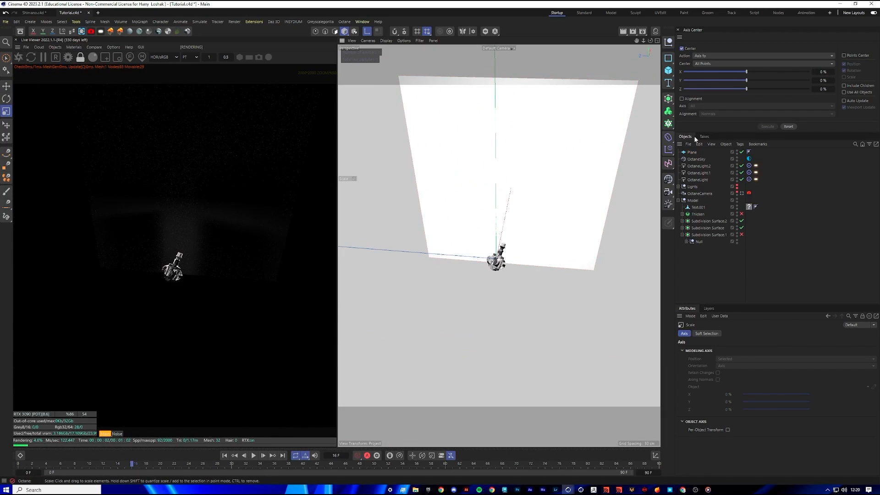
{"action": "left_click", "coordinate": [691, 153]}
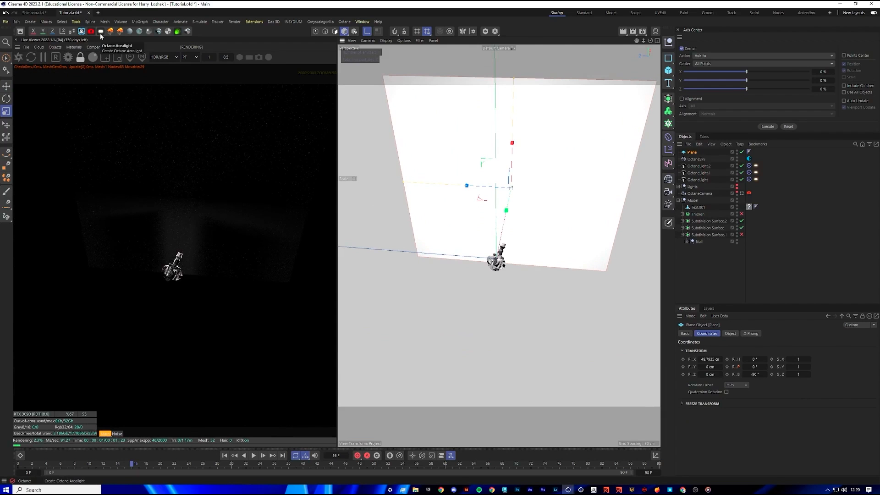
{"action": "left_click", "coordinate": [55, 47]}
{"action": "mouse_move", "coordinate": [72, 81]}
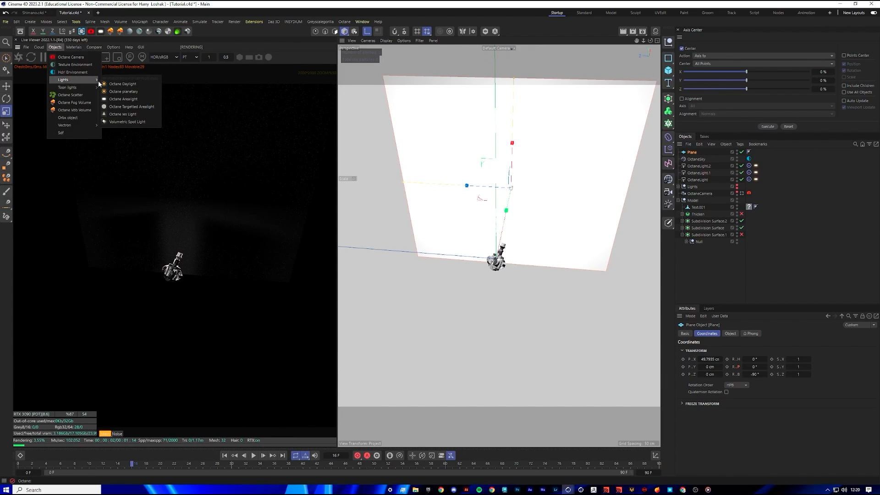
{"action": "left_click", "coordinate": [131, 99]}
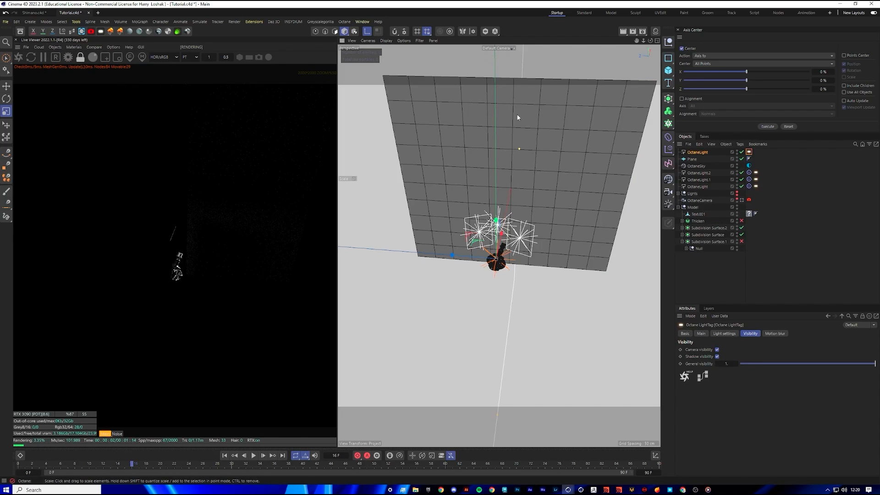
Scale the new area light down and rotate it to face the backdrop plane
{"action": "left_click_drag", "start_coordinate": [612, 243], "coordinate": [416, 286]}
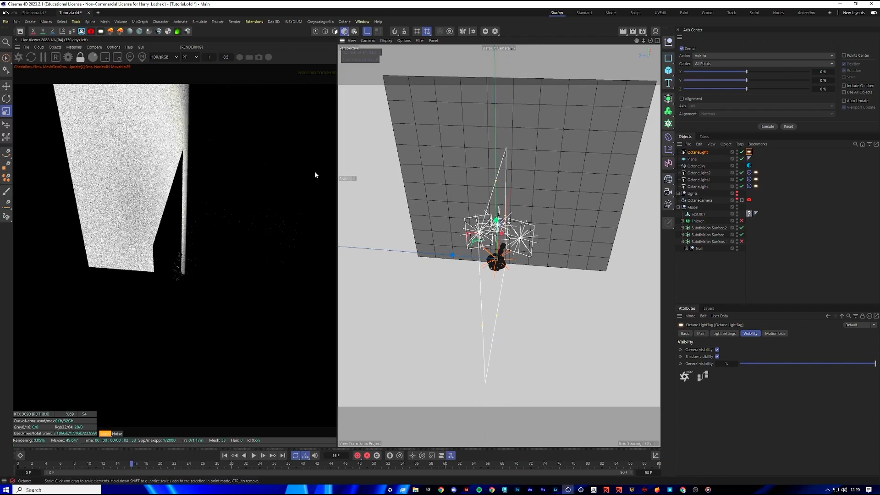
{"action": "left_click", "coordinate": [6, 99]}
{"action": "left_click_drag", "start_coordinate": [507, 279], "coordinate": [445, 273]}
{"action": "key", "text": "t"}
{"action": "left_click_drag", "start_coordinate": [513, 173], "coordinate": [456, 172]}
Move the area light out between the pedal and the backdrop, lower it and shift it sideways
{"action": "key", "text": "e"}
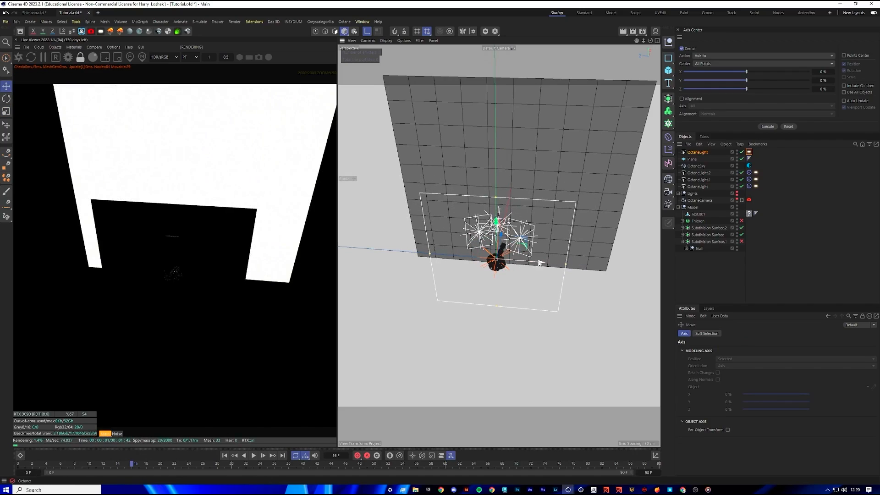
{"action": "left_click_drag", "start_coordinate": [504, 267], "coordinate": [594, 270]}
{"action": "left_click_drag", "start_coordinate": [650, 41], "coordinate": [719, 44]}
{"action": "left_click_drag", "start_coordinate": [610, 195], "coordinate": [530, 178]}
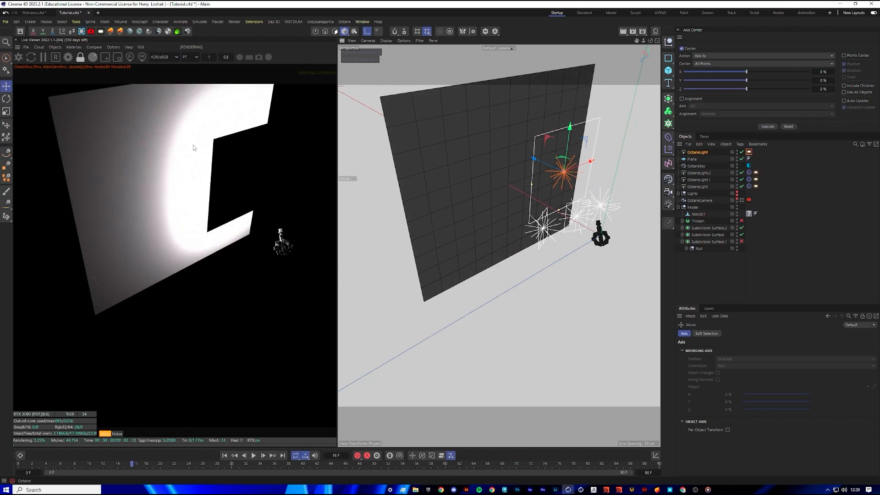
{"action": "left_click_drag", "start_coordinate": [570, 146], "coordinate": [569, 200]}
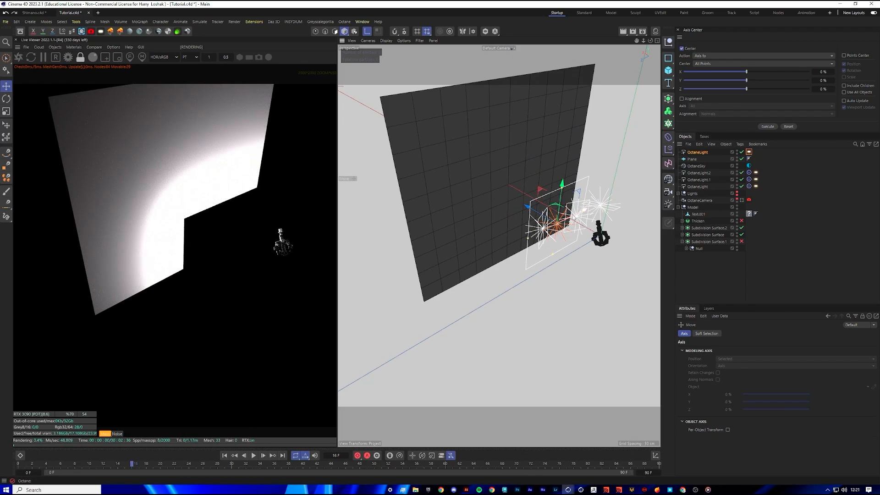
{"action": "left_click_drag", "start_coordinate": [585, 213], "coordinate": [606, 202]}
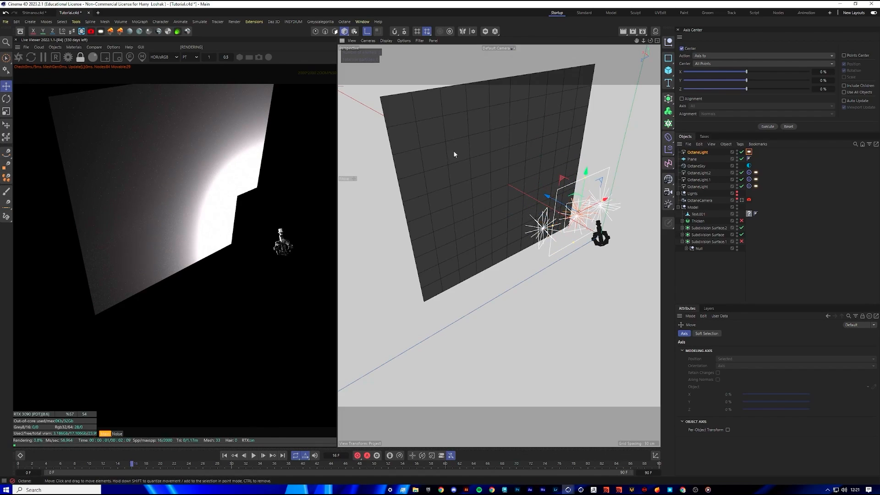
Scale the backdrop plane up well beyond the pedal and check the lit background through the OctaneCamera
{"action": "left_click", "coordinate": [484, 140]}
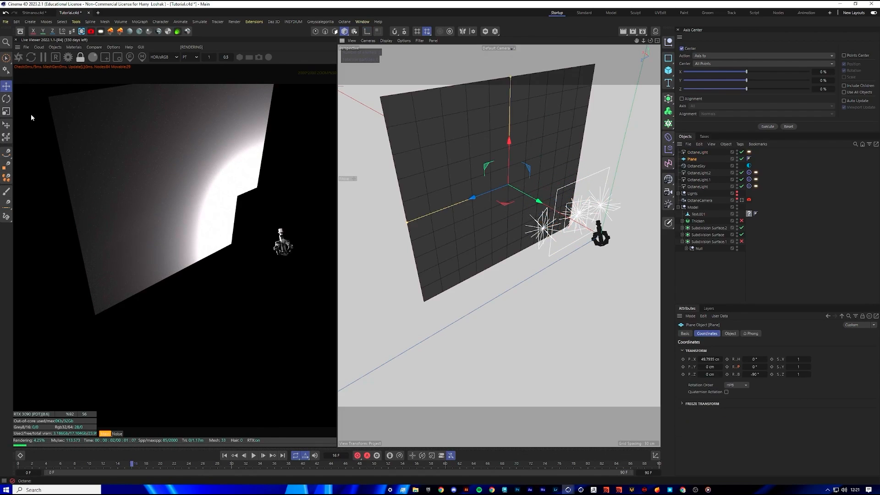
{"action": "left_click", "coordinate": [6, 111]}
{"action": "left_click_drag", "start_coordinate": [419, 270], "coordinate": [777, 294]}
{"action": "left_click", "coordinate": [814, 214]}
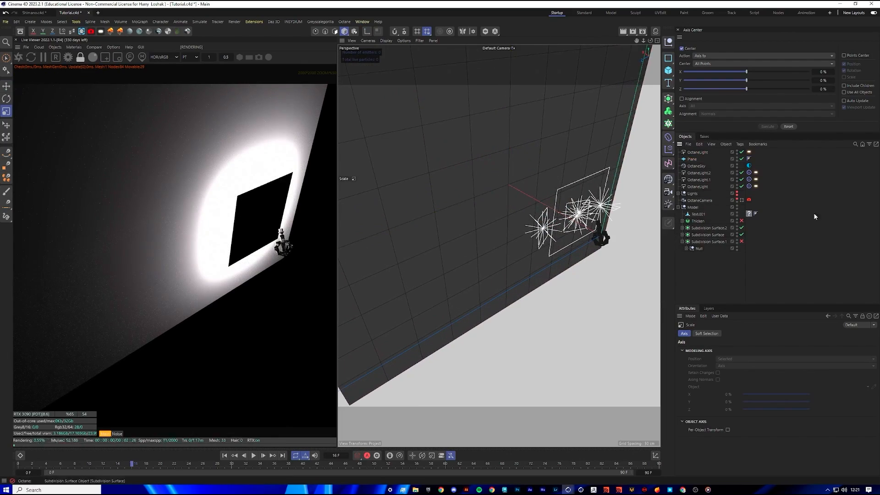
{"action": "left_click", "coordinate": [742, 200]}
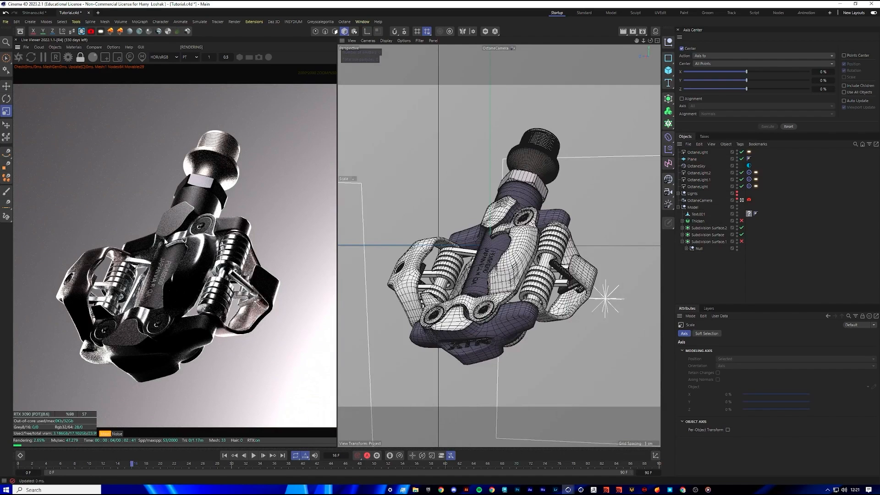
{"action": "scroll", "coordinate": [278, 354], "scroll_direction": "up", "scroll_amount": 1}
{"action": "scroll", "coordinate": [168, 288], "scroll_direction": "up", "scroll_amount": 1}
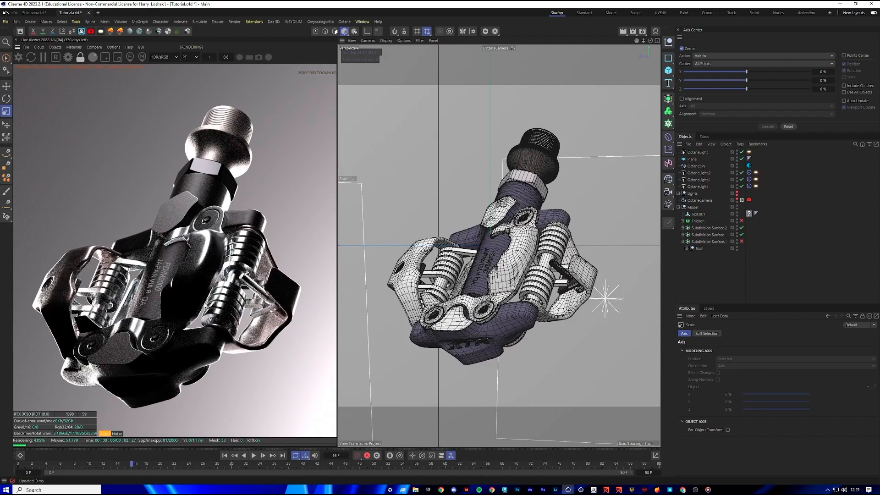
{"action": "scroll", "coordinate": [205, 306], "scroll_direction": "down", "scroll_amount": 2}
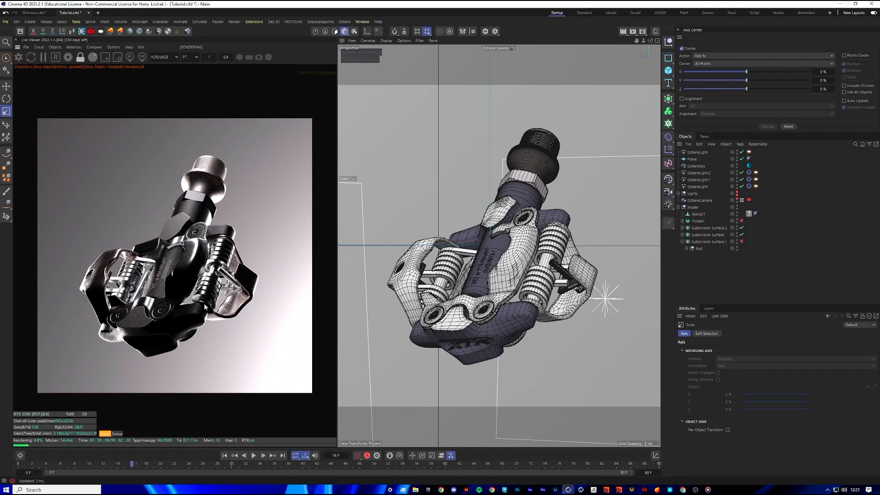
Leave the OctaneCamera view and move the backdrop's area light slightly away from the plane
{"action": "left_click", "coordinate": [749, 201]}
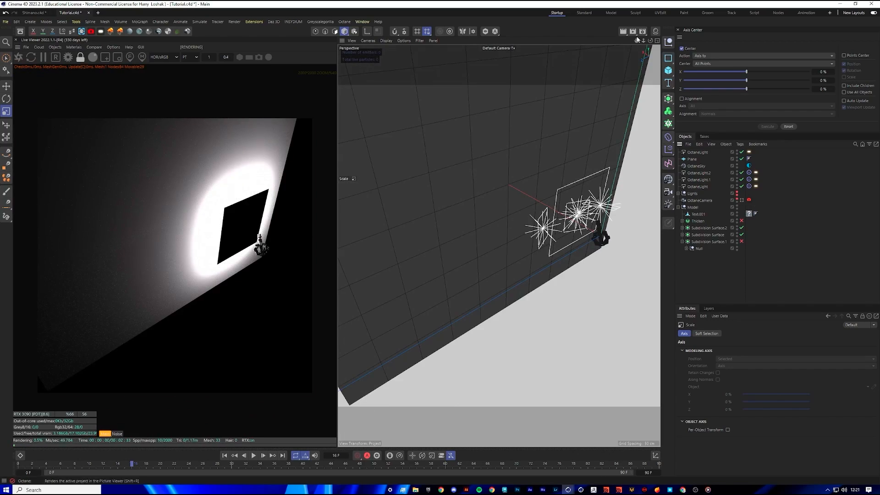
{"action": "left_click_drag", "start_coordinate": [649, 41], "coordinate": [546, 45]}
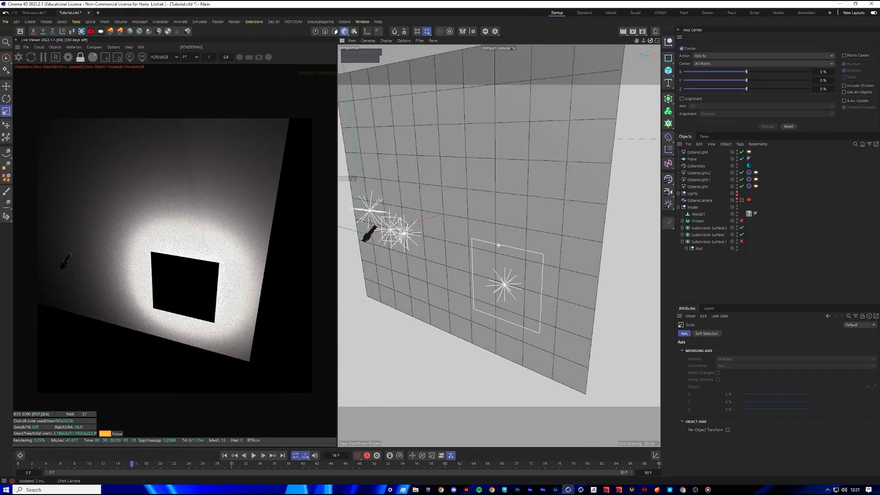
{"action": "left_click_drag", "start_coordinate": [511, 261], "coordinate": [513, 277], "text": "alt"}
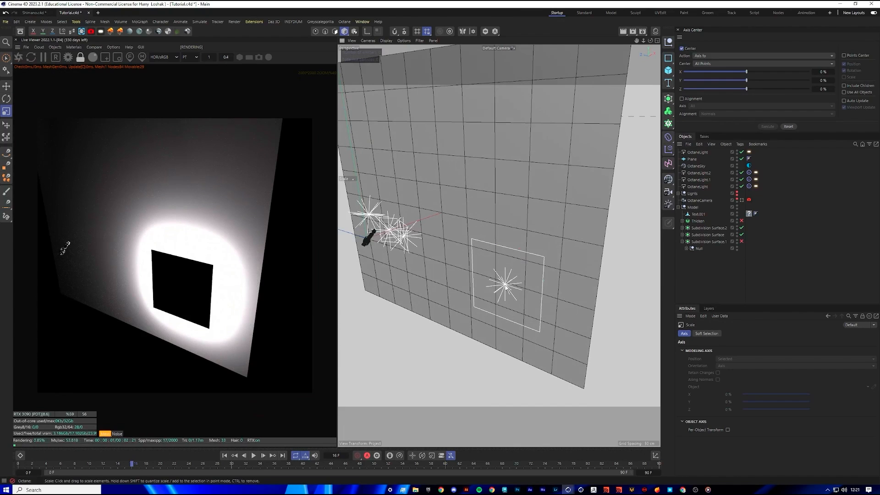
{"action": "left_click", "coordinate": [505, 286]}
{"action": "left_click", "coordinate": [6, 86]}
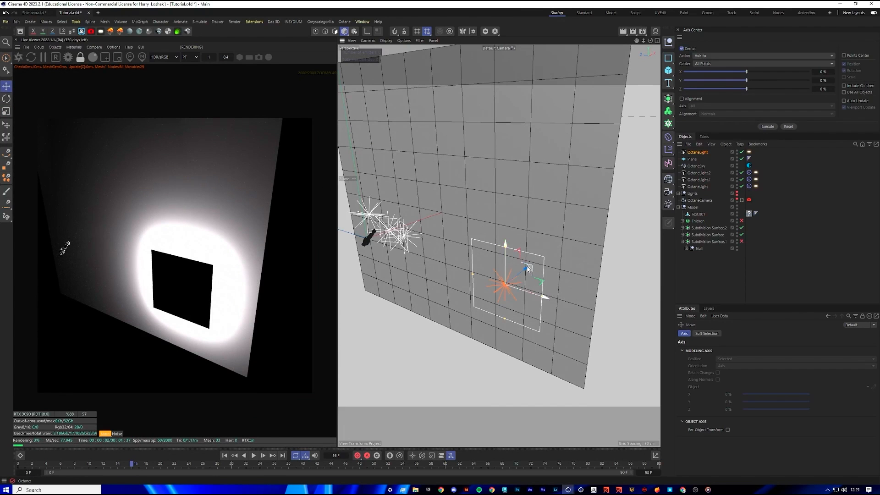
{"action": "left_click_drag", "start_coordinate": [527, 267], "coordinate": [521, 271]}
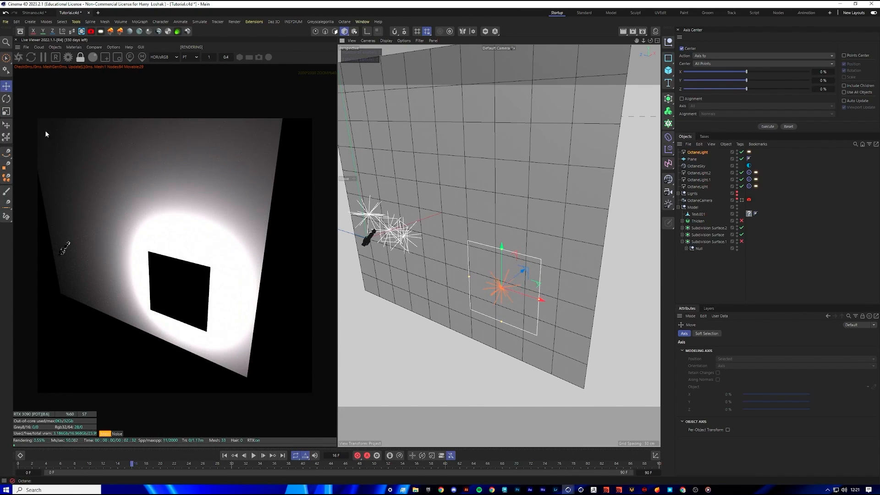
Scale the backdrop's area light up and shift it slightly sideways
{"action": "left_click", "coordinate": [6, 111]}
{"action": "left_click_drag", "start_coordinate": [513, 176], "coordinate": [626, 166]}
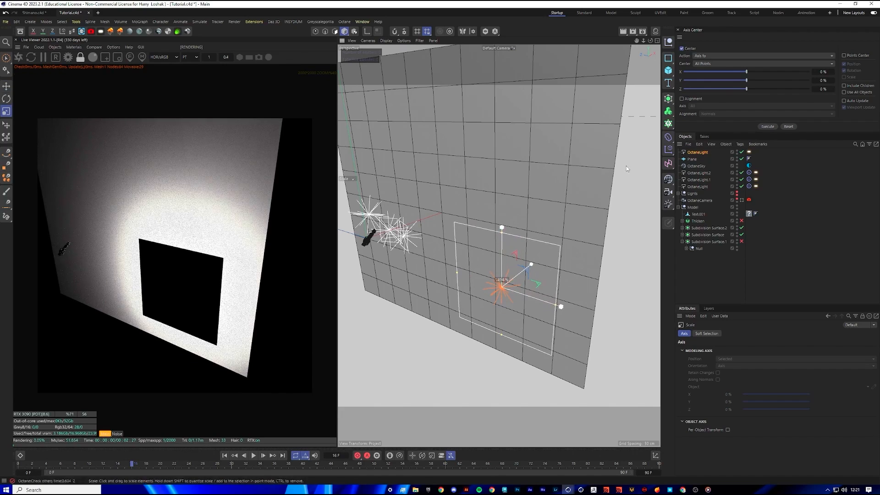
{"action": "left_click", "coordinate": [5, 85]}
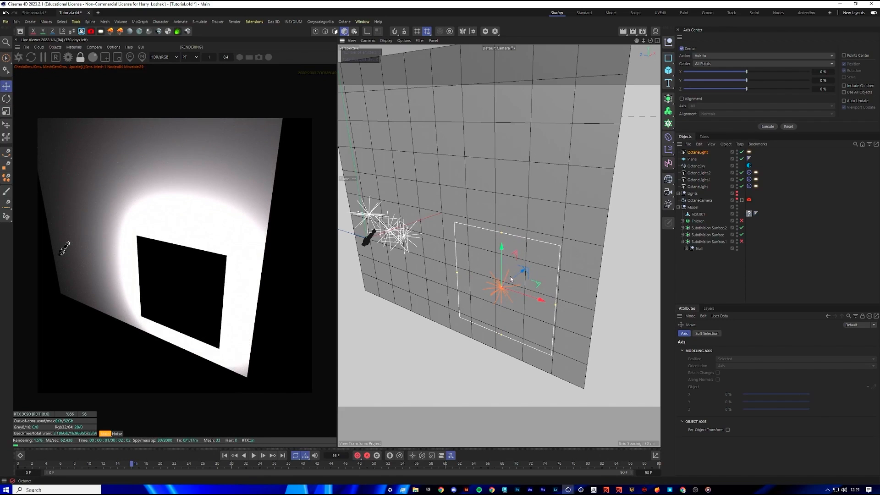
{"action": "left_click_drag", "start_coordinate": [517, 278], "coordinate": [544, 303]}
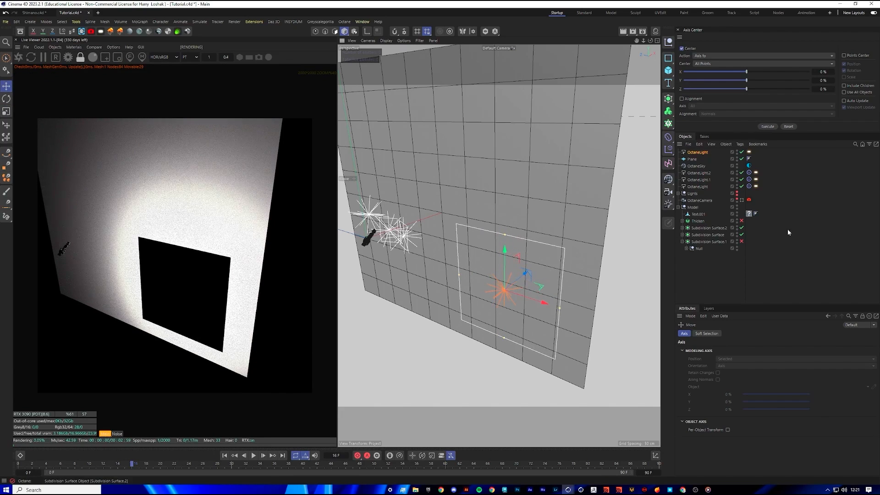
Set the backdrop light's power to 20 and return to the OctaneCamera view
{"action": "left_click", "coordinate": [789, 232]}
{"action": "left_click", "coordinate": [749, 152]}
{"action": "left_click", "coordinate": [733, 334]}
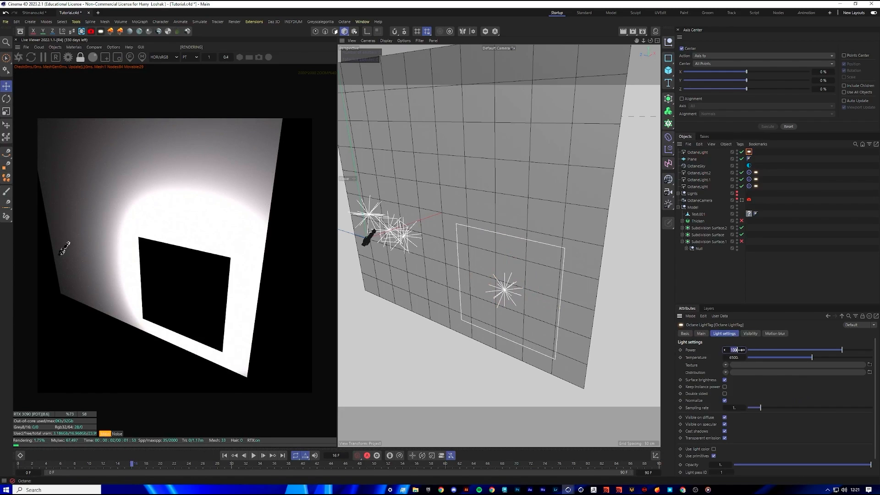
{"action": "left_click_drag", "start_coordinate": [738, 349], "coordinate": [736, 350]}
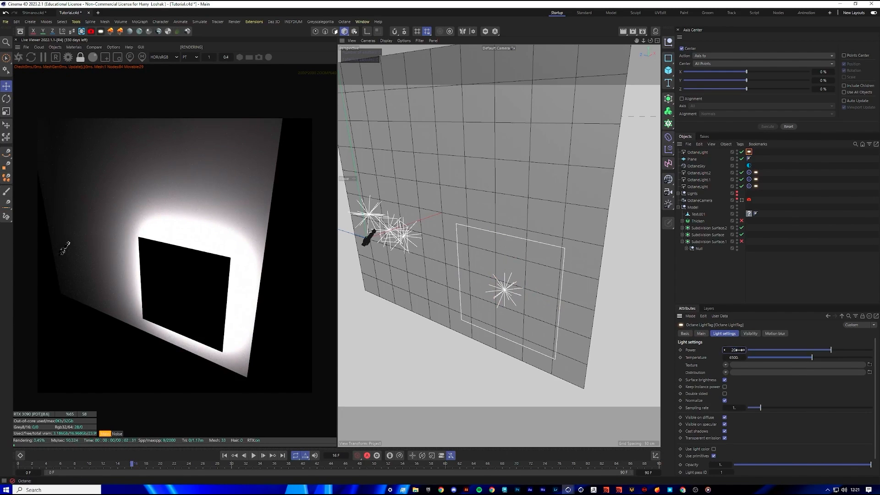
{"action": "left_click", "coordinate": [742, 200]}
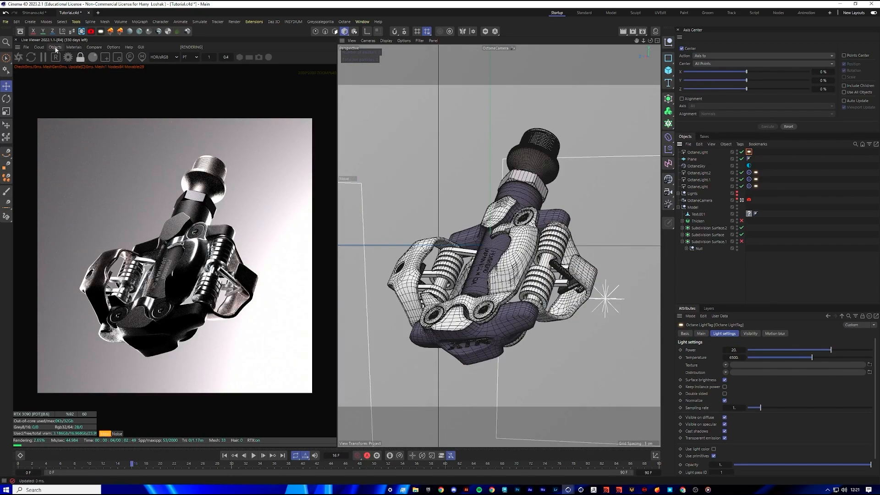
Create a new Octane diffuse material and open it in a Material Editor window placed beside the live render
{"action": "left_click", "coordinate": [74, 47]}
{"action": "mouse_move", "coordinate": [117, 82]}
{"action": "left_click", "coordinate": [156, 85]}
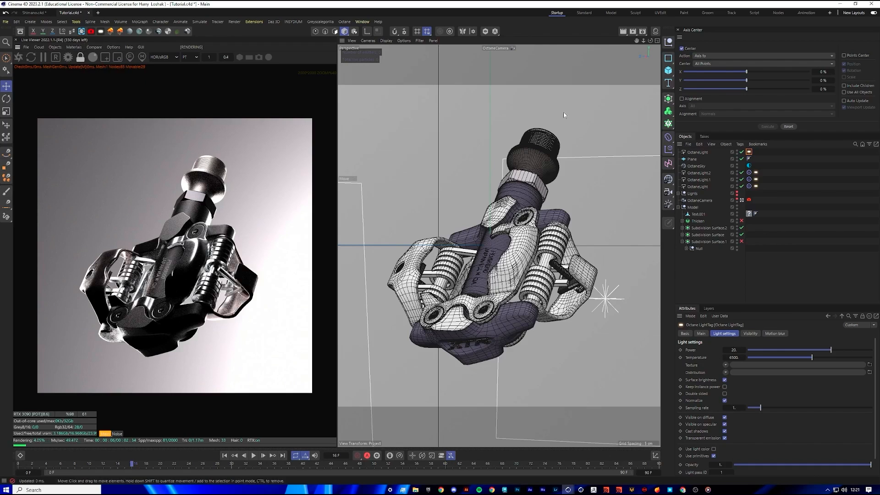
{"action": "left_click", "coordinate": [657, 32]}
{"action": "double_click", "coordinate": [623, 67]}
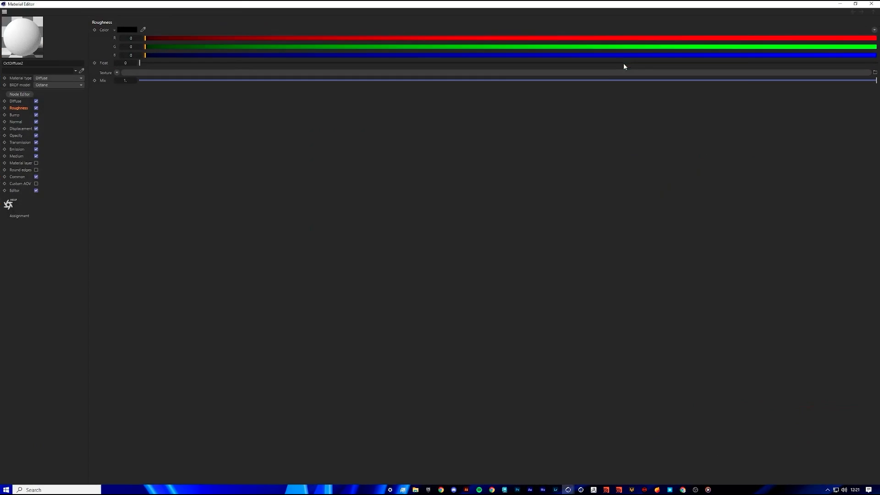
{"action": "left_click_drag", "start_coordinate": [240, 7], "coordinate": [590, 64]}
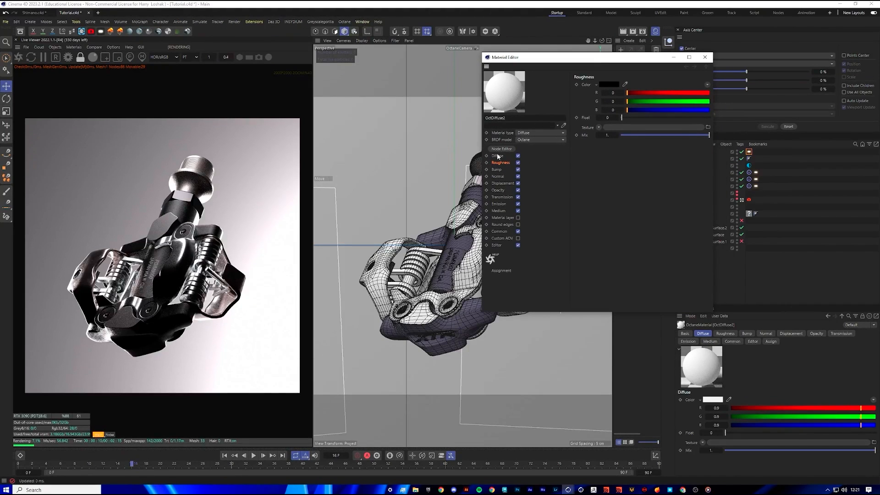
Set the new material's diffuse colour to hue 0°, saturation 7% and value 80%, and apply it to the backdrop plane
{"action": "left_click", "coordinate": [608, 84]}
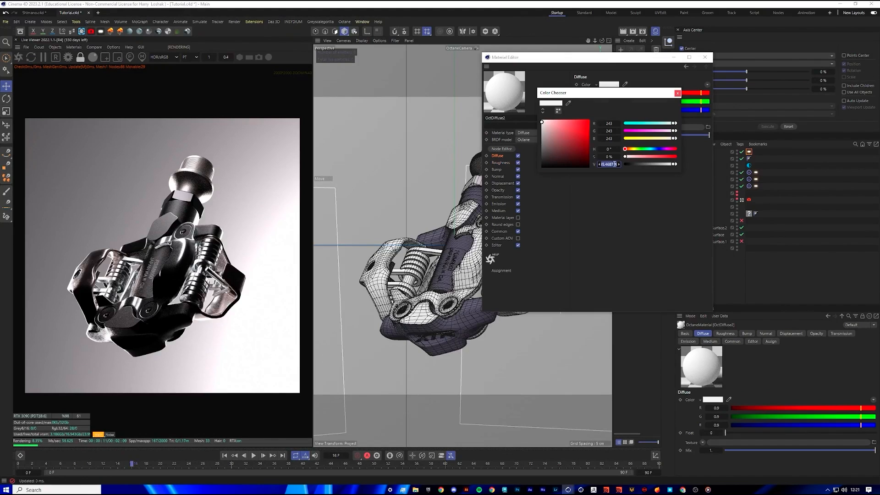
{"action": "key", "text": "Return"}
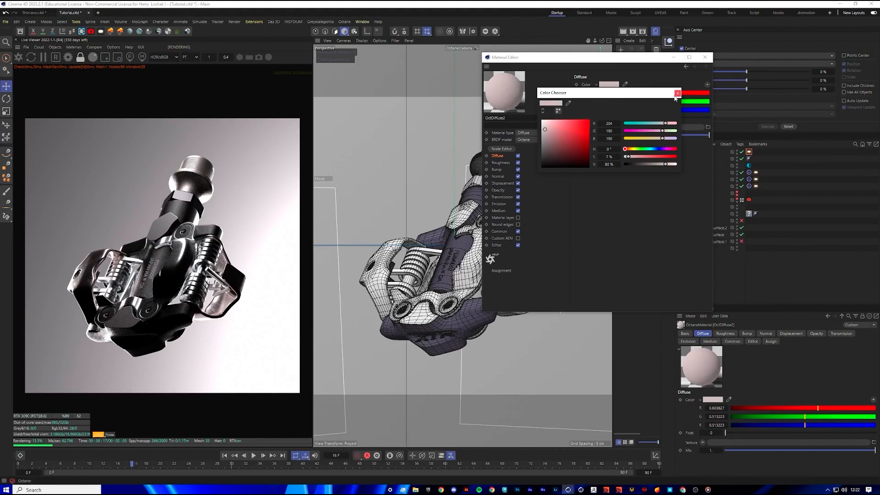
{"action": "left_click", "coordinate": [677, 94]}
{"action": "left_click", "coordinate": [705, 57]}
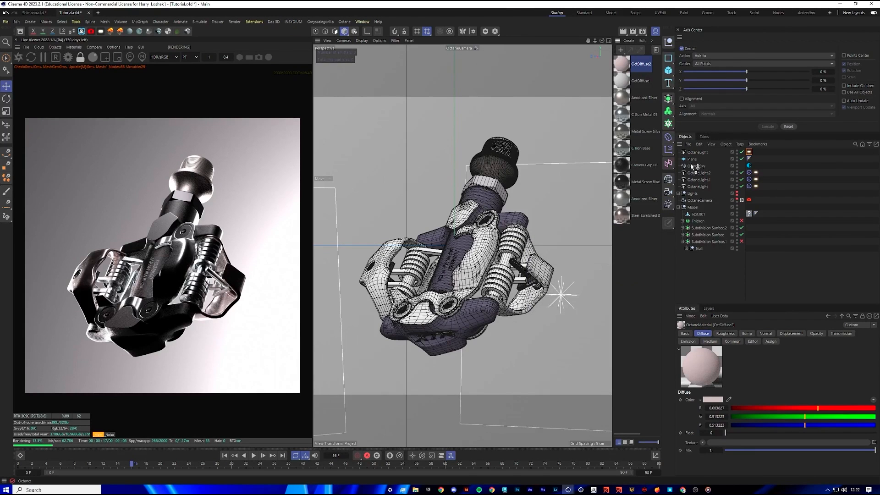
{"action": "left_click_drag", "start_coordinate": [692, 167], "coordinate": [693, 159]}
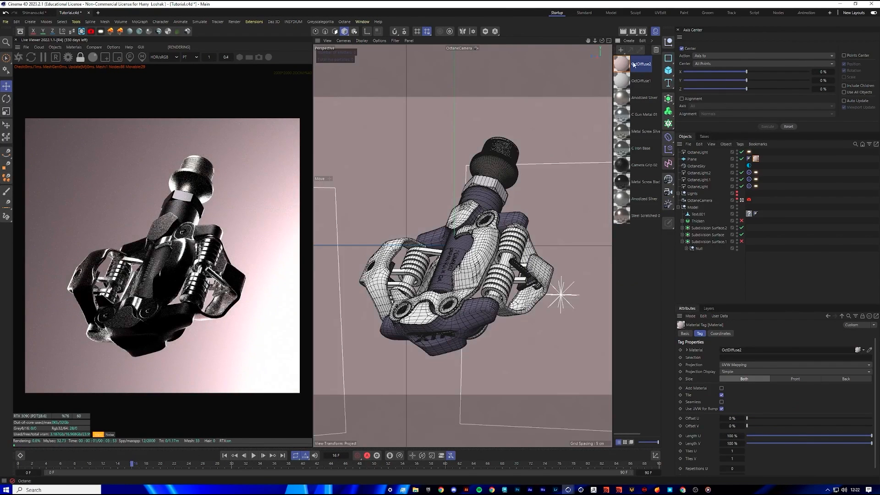
Desaturate the backdrop material's diffuse colour to RGB 204, 200, 200
{"action": "double_click", "coordinate": [634, 64]}
{"action": "left_click", "coordinate": [609, 85]}
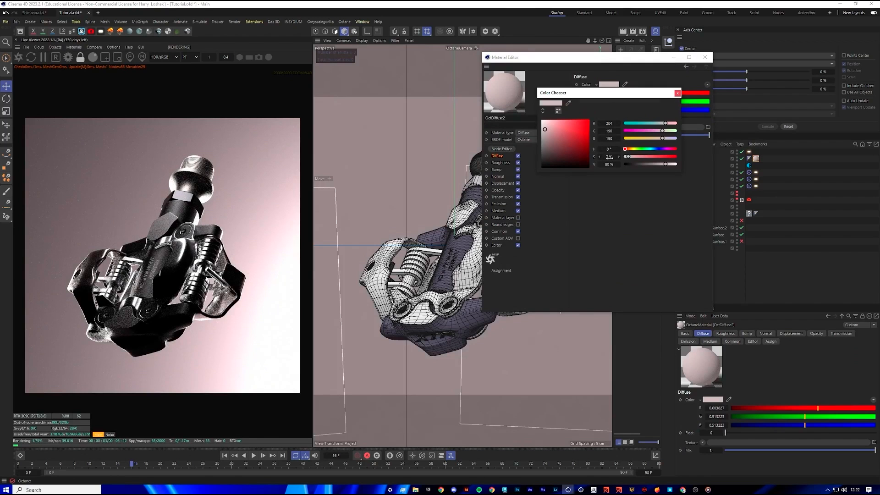
{"action": "left_click_drag", "start_coordinate": [609, 157], "coordinate": [606, 157]}
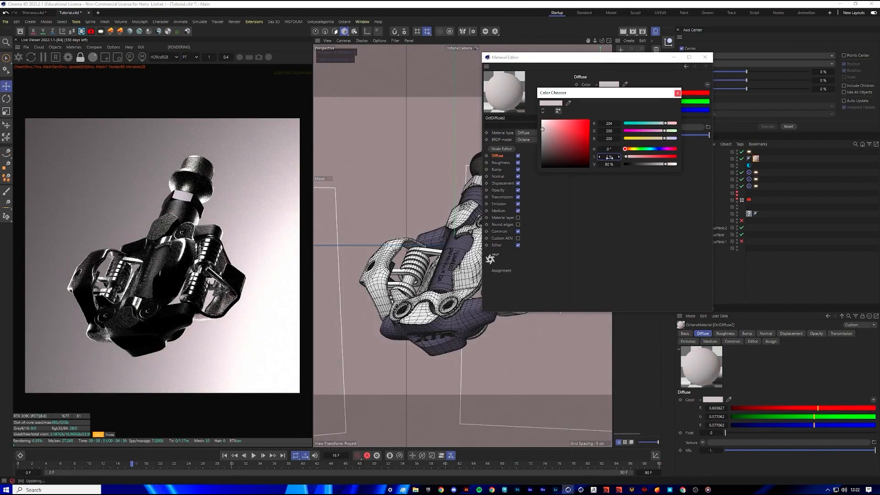
{"action": "left_click", "coordinate": [678, 93]}
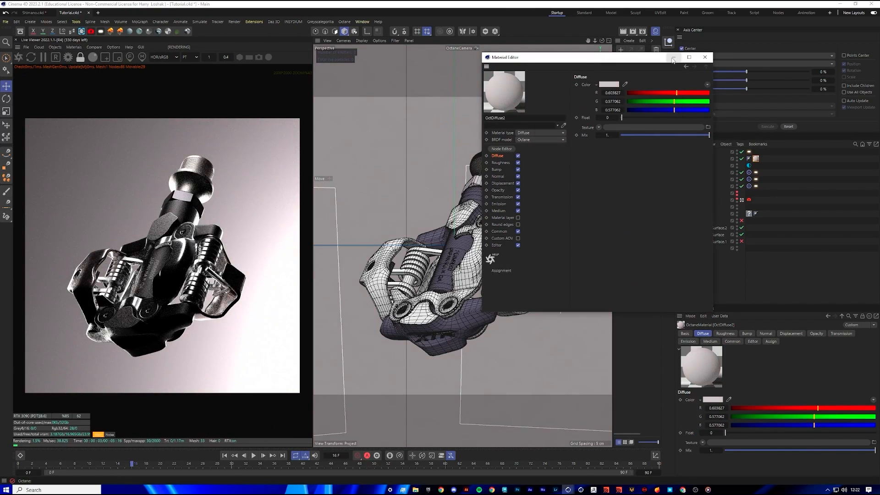
Put away the Material Editor and inspect the pedal and its backdrop in the live render at close and full zoom
{"action": "left_click", "coordinate": [673, 58]}
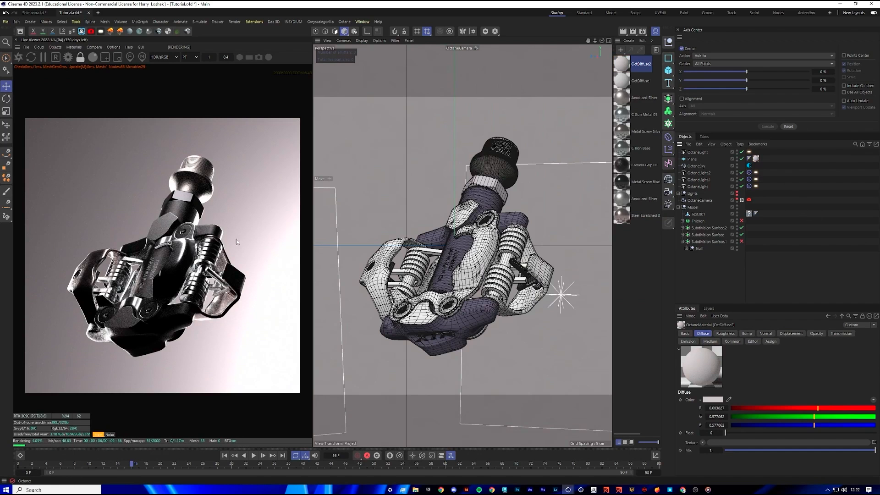
{"action": "scroll", "coordinate": [239, 324], "scroll_direction": "up", "scroll_amount": 6}
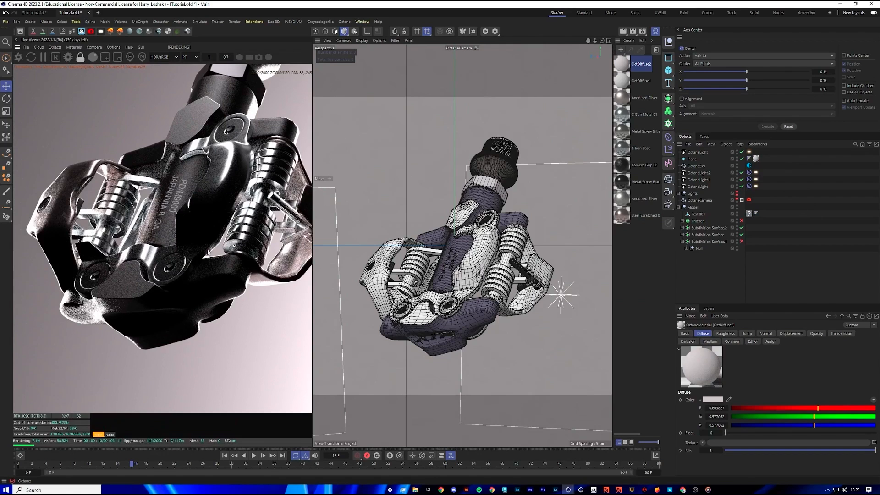
{"action": "scroll", "coordinate": [208, 252], "scroll_direction": "down", "scroll_amount": 8}
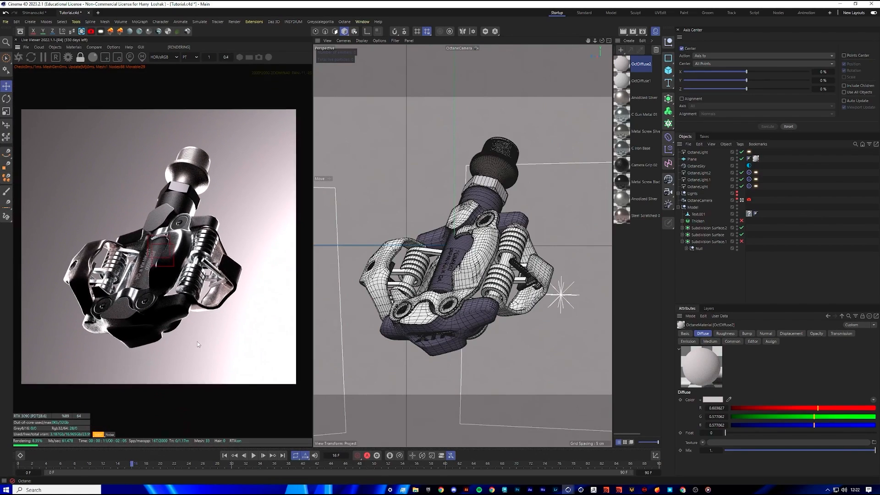
{"action": "scroll", "coordinate": [198, 344], "scroll_direction": "down", "scroll_amount": 1}
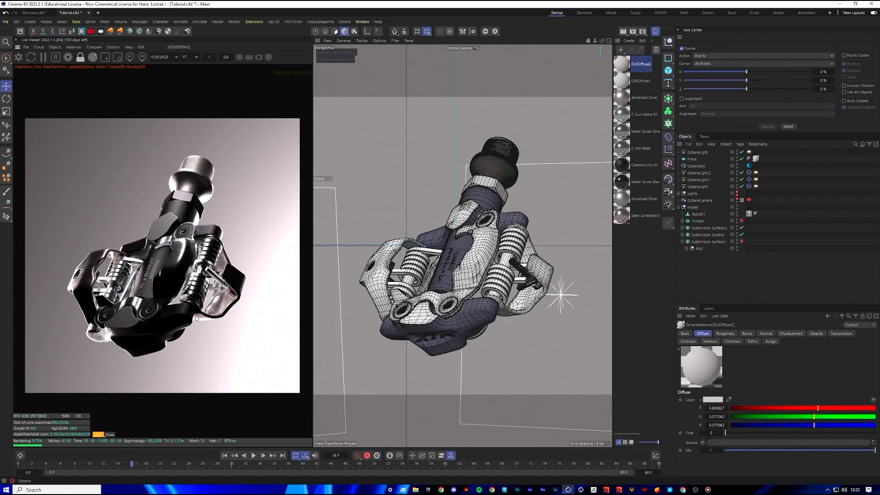
Enable the camera imager on the OctaneCamera tag and turn on ACES tone mapping, comparing the render with it on and off
{"action": "left_click", "coordinate": [749, 201]}
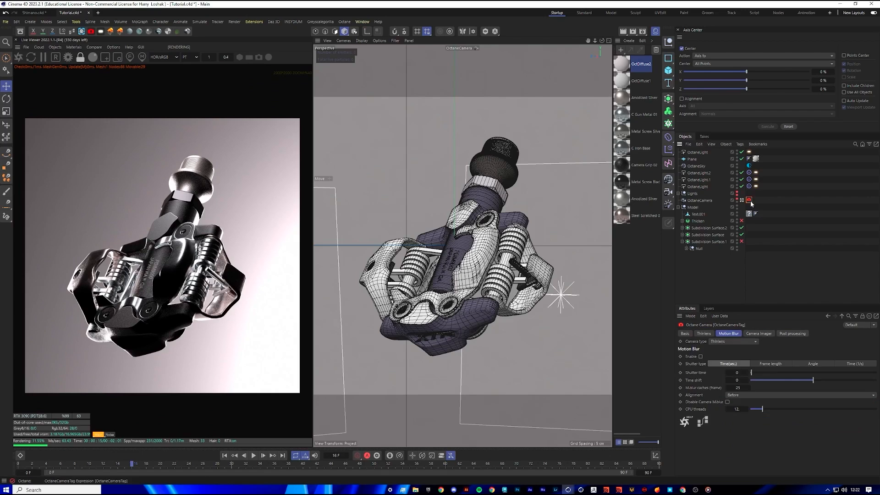
{"action": "left_click", "coordinate": [759, 333]}
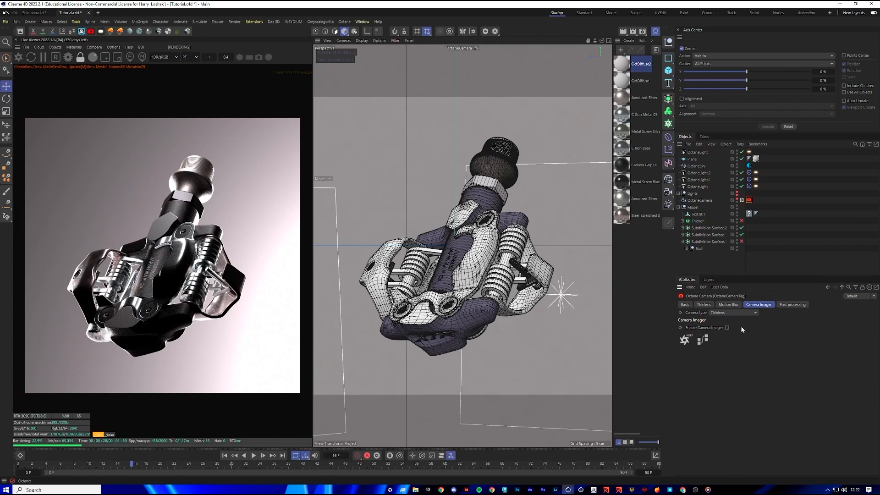
{"action": "left_click", "coordinate": [726, 327]}
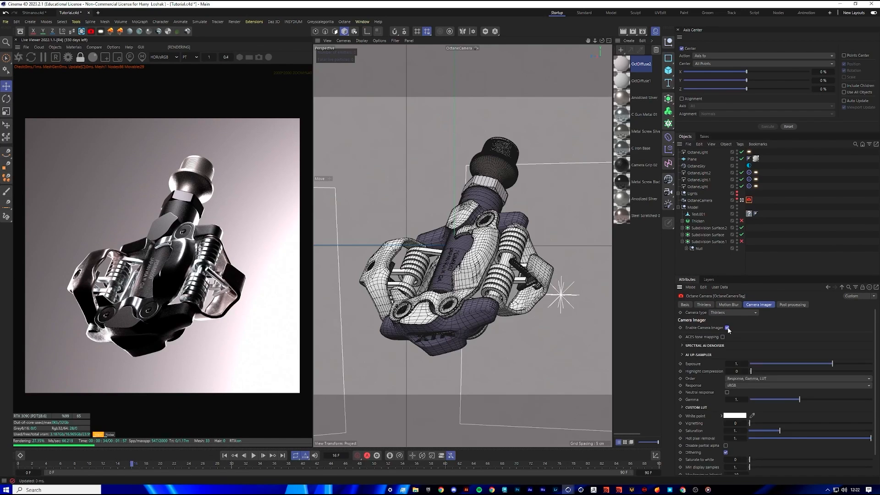
{"action": "left_click", "coordinate": [723, 337]}
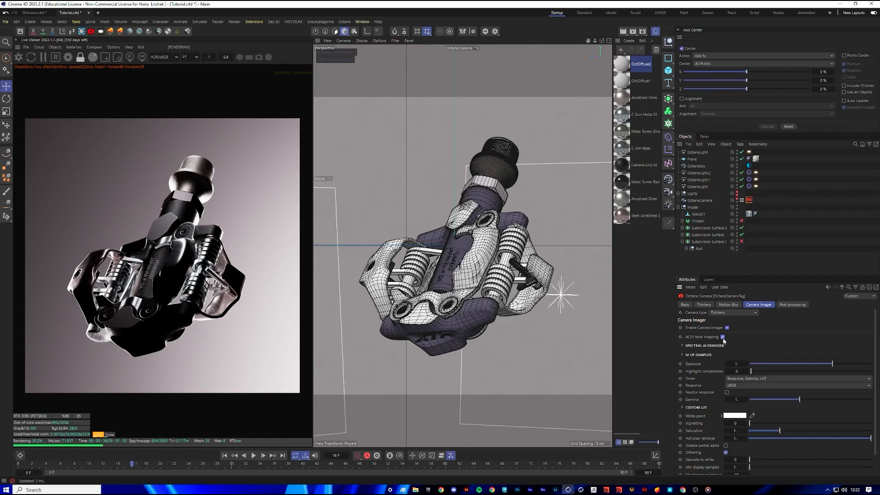
{"action": "left_click", "coordinate": [724, 338]}
{"action": "left_click", "coordinate": [723, 338]}
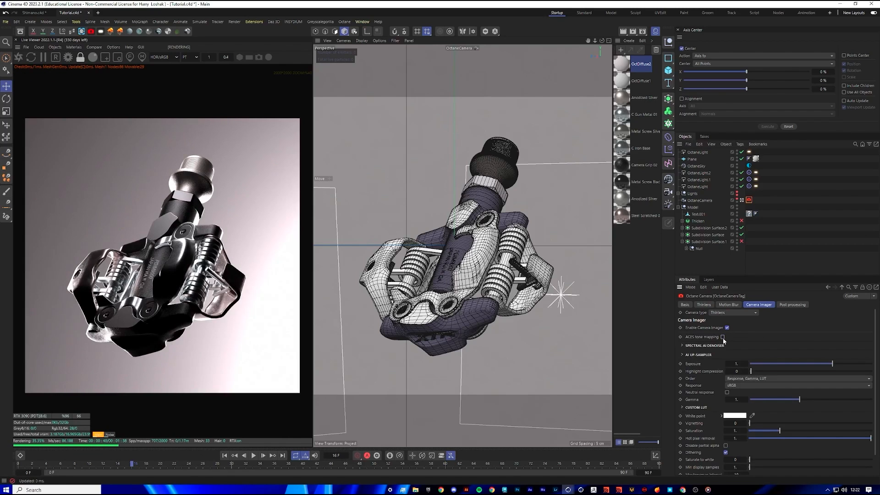
{"action": "left_click", "coordinate": [723, 338]}
{"action": "left_click", "coordinate": [723, 338]}
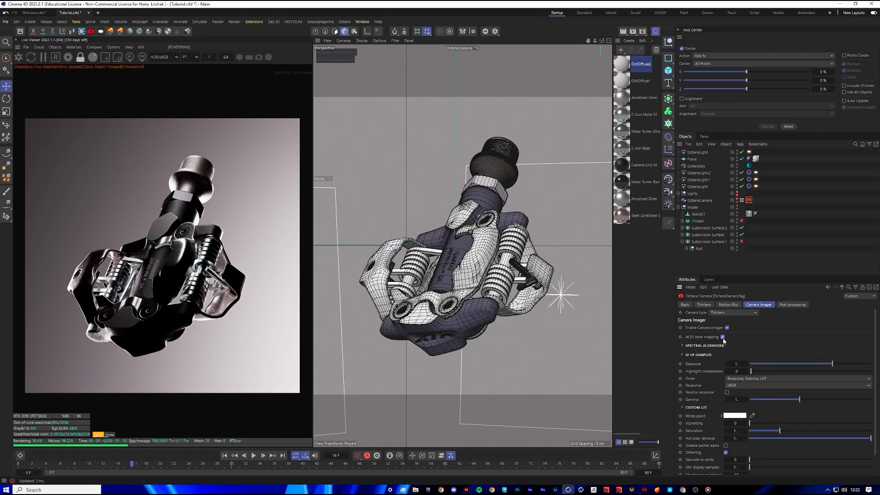
{"action": "left_click", "coordinate": [723, 337]}
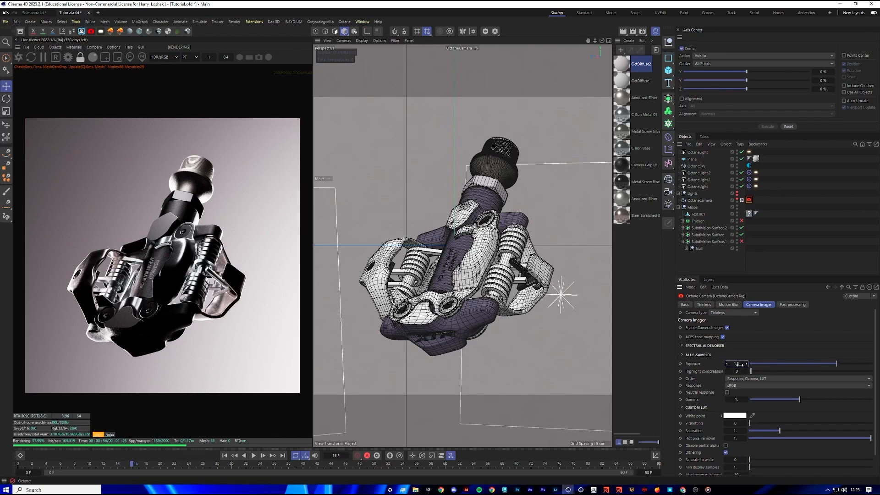
Set the camera imager's exposure to 1.5 and its highlight compression to 1
{"action": "left_click_drag", "start_coordinate": [770, 372], "coordinate": [777, 373]}
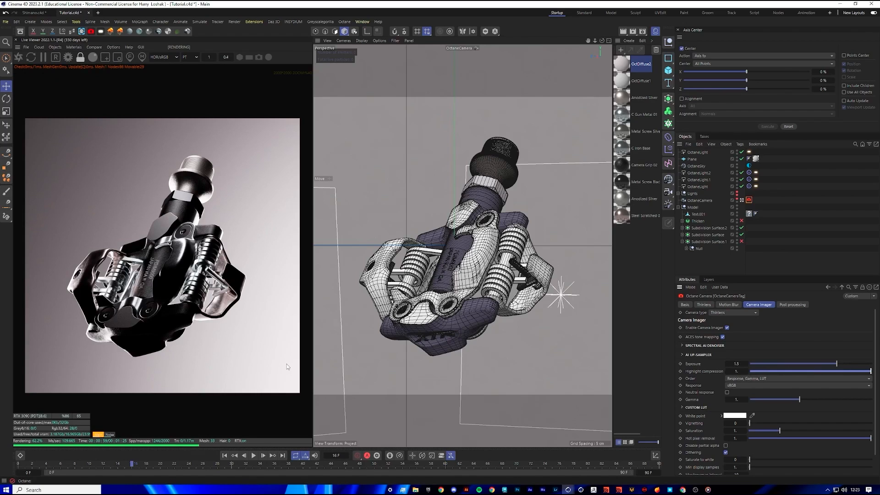
{"action": "scroll", "coordinate": [706, 399], "scroll_direction": "down", "scroll_amount": 2}
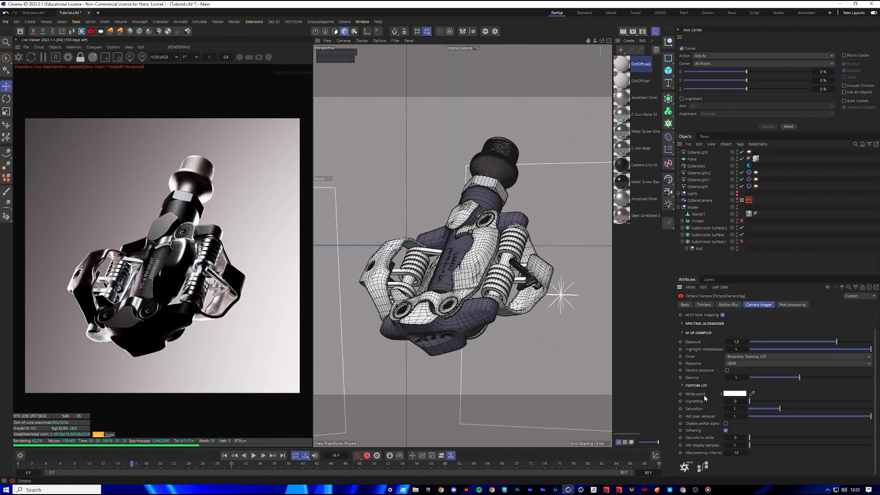
Enable post processing on the OctaneCamera tag and set the bloom power to 5
{"action": "scroll", "coordinate": [706, 399], "scroll_direction": "up", "scroll_amount": 2}
{"action": "left_click", "coordinate": [793, 304]}
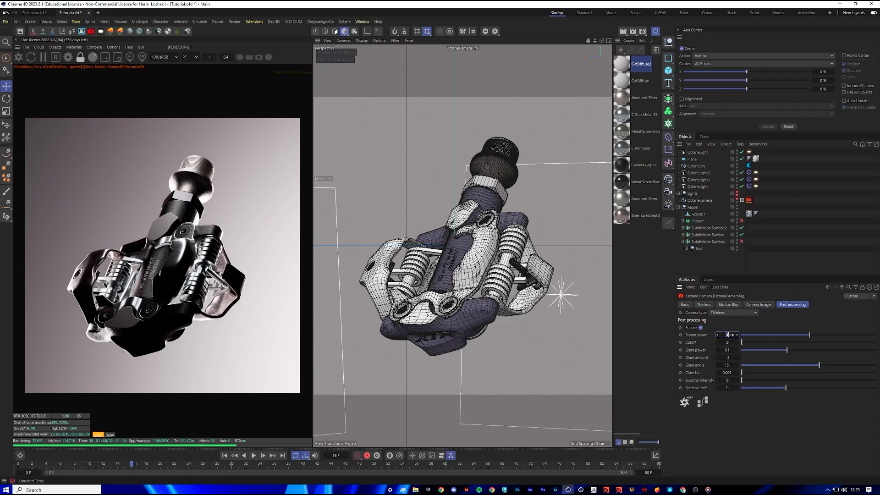
{"action": "left_click_drag", "start_coordinate": [729, 335], "coordinate": [729, 335]}
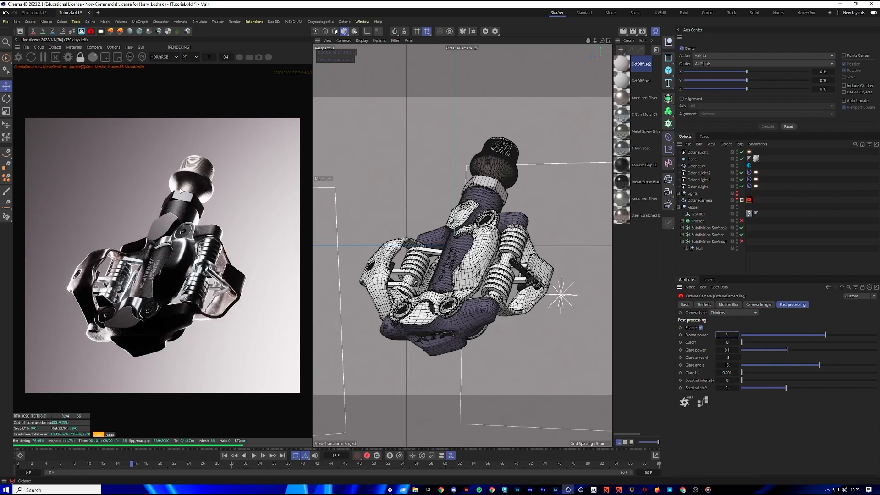
Examine the bloom on the pedal's body, springs and outer cage closely in the live render
{"action": "scroll", "coordinate": [180, 191], "scroll_direction": "up", "scroll_amount": 4}
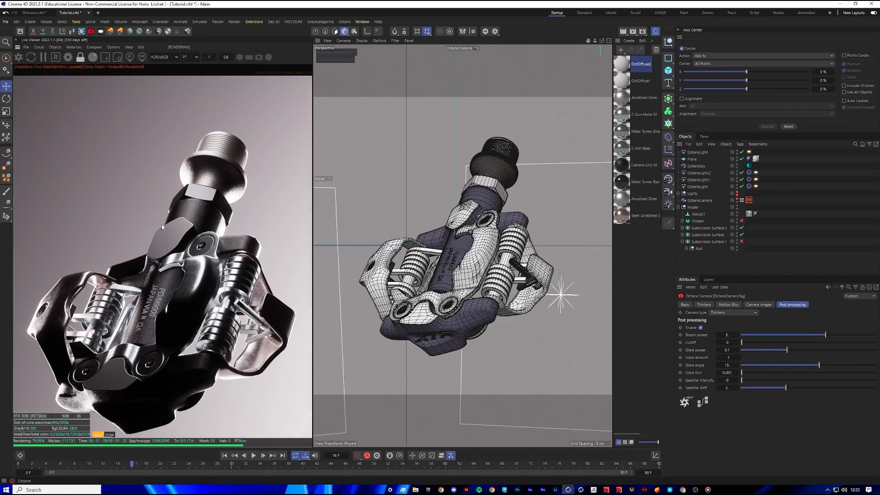
{"action": "middle_click_drag", "start_coordinate": [198, 267], "coordinate": [190, 241]}
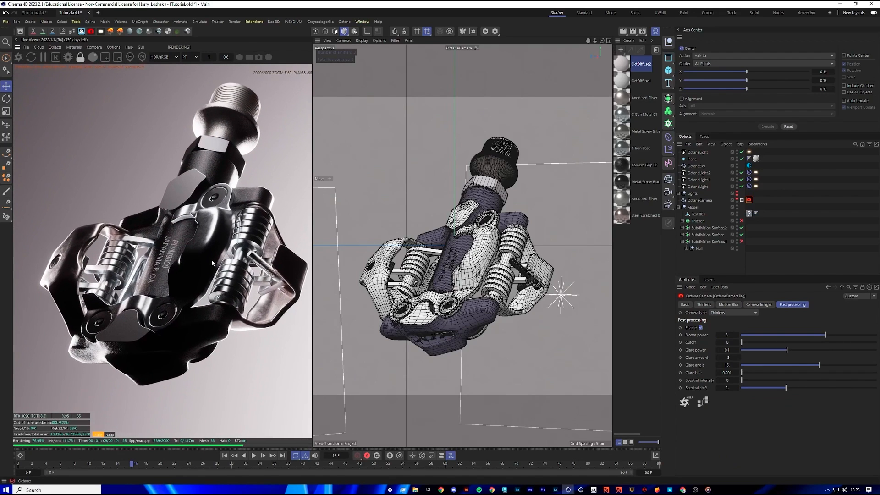
{"action": "scroll", "coordinate": [194, 287], "scroll_direction": "up", "scroll_amount": 3}
{"action": "middle_click_drag", "start_coordinate": [195, 288], "coordinate": [220, 196]}
{"action": "middle_click_drag", "start_coordinate": [235, 285], "coordinate": [176, 268]}
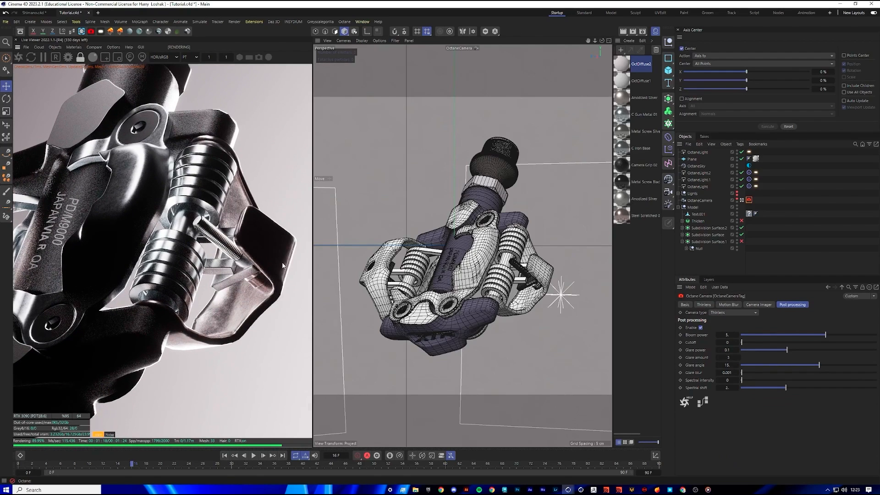
{"action": "left_click_drag", "start_coordinate": [150, 296], "coordinate": [303, 267]}
{"action": "scroll", "coordinate": [275, 243], "scroll_direction": "down", "scroll_amount": 3}
{"action": "left_click_drag", "start_coordinate": [252, 240], "coordinate": [149, 307]}
{"action": "scroll", "coordinate": [166, 281], "scroll_direction": "down", "scroll_amount": 1}
Enable the Subdivision Surface.1 object that holds the pedal parts and check the smoothed model in the render
{"action": "left_click", "coordinate": [740, 243]}
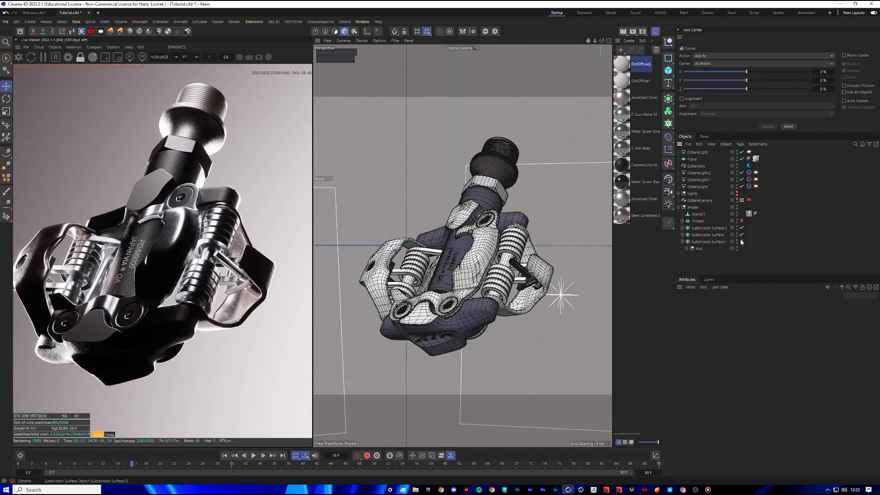
{"action": "left_click", "coordinate": [742, 241]}
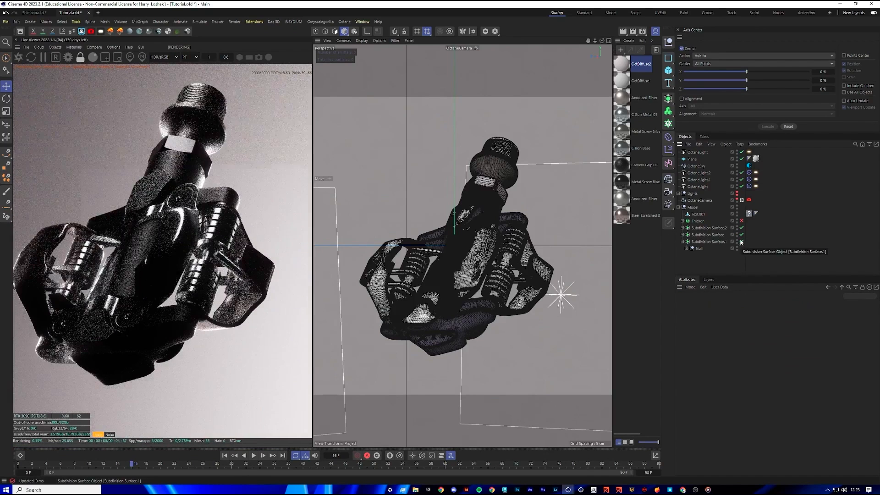
{"action": "scroll", "coordinate": [238, 250], "scroll_direction": "up", "scroll_amount": 3}
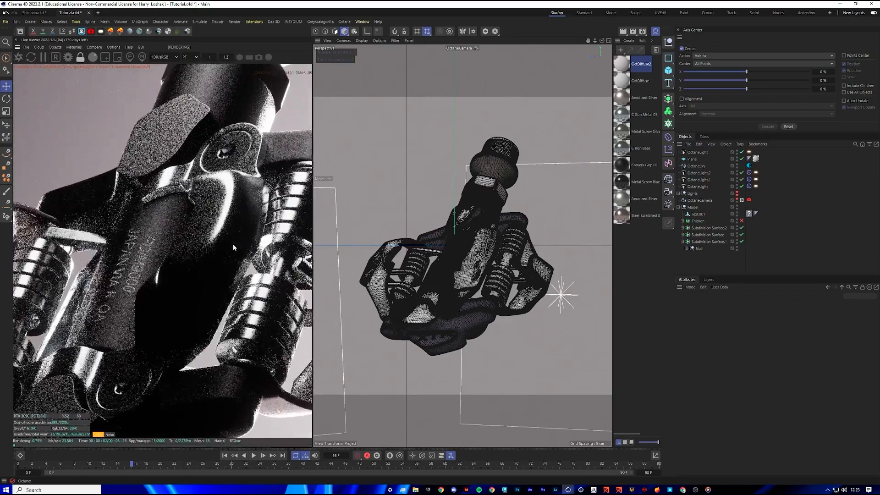
{"action": "scroll", "coordinate": [234, 248], "scroll_direction": "down", "scroll_amount": 2}
{"action": "scroll", "coordinate": [234, 248], "scroll_direction": "down", "scroll_amount": 1}
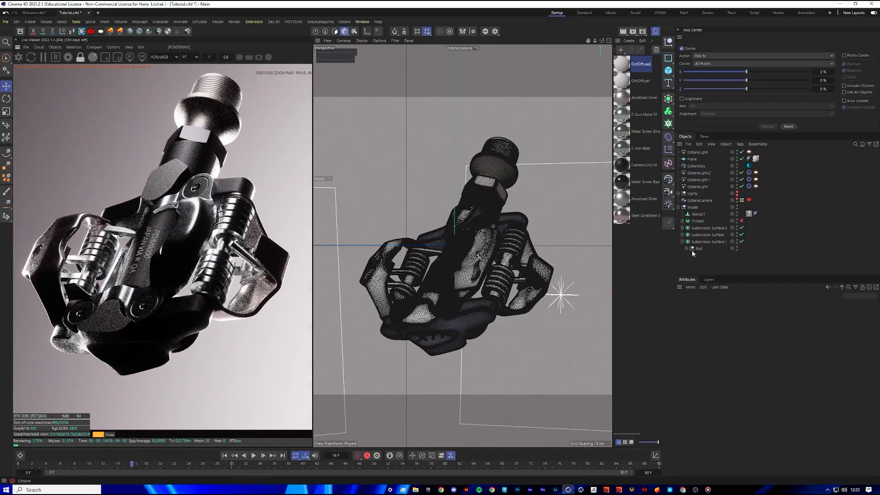
Play the pedal rotation from the first frame, stop it, and move the playhead to frame 15
{"action": "left_click", "coordinate": [224, 456]}
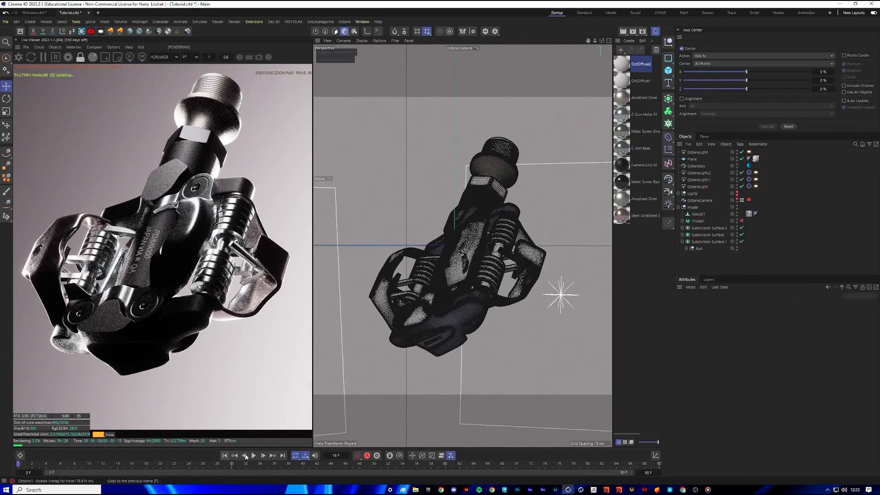
{"action": "left_click", "coordinate": [253, 456]}
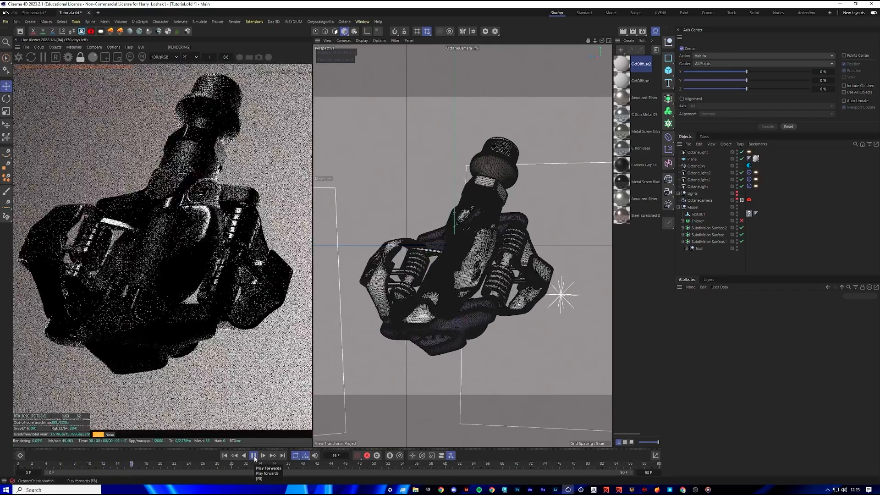
{"action": "left_click", "coordinate": [255, 457]}
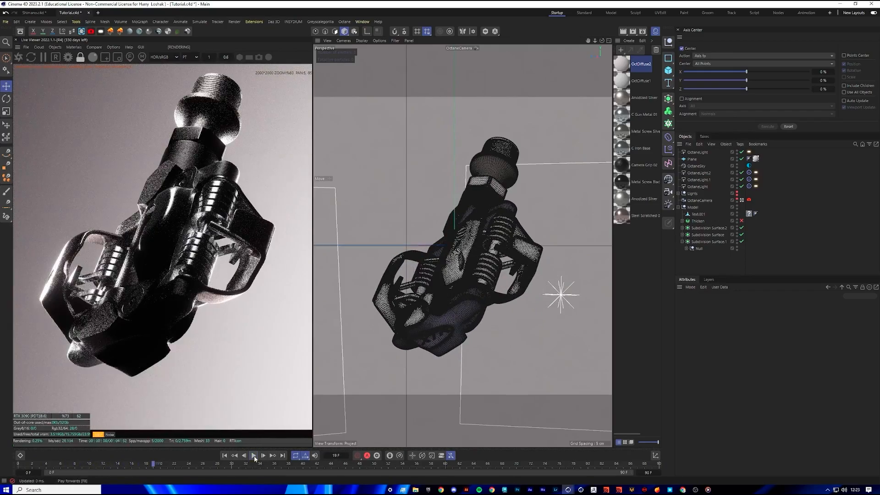
{"action": "left_click", "coordinate": [127, 464]}
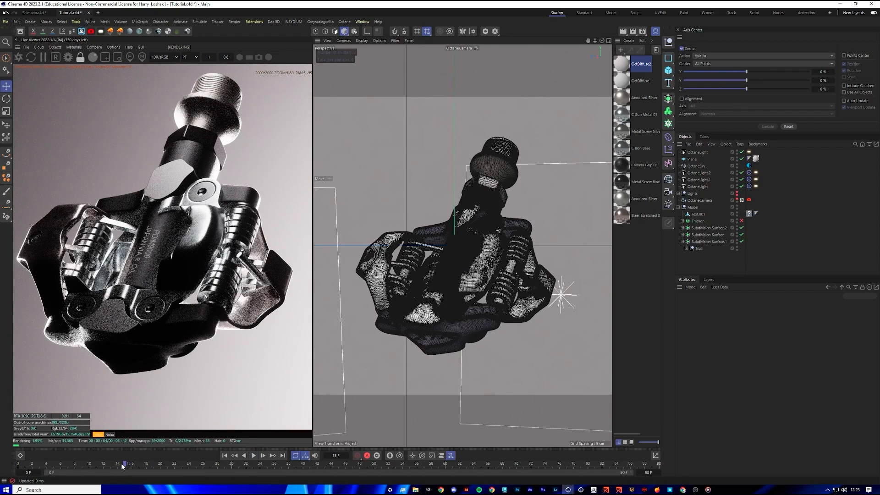
{"action": "mouse_move", "coordinate": [129, 464]}
{"action": "left_mouse_down"}
{"action": "mouse_move", "coordinate": [136, 464]}
{"action": "mouse_move", "coordinate": [120, 464]}
{"action": "mouse_move", "coordinate": [139, 464]}
{"action": "mouse_move", "coordinate": [128, 464]}
{"action": "left_mouse_up"}
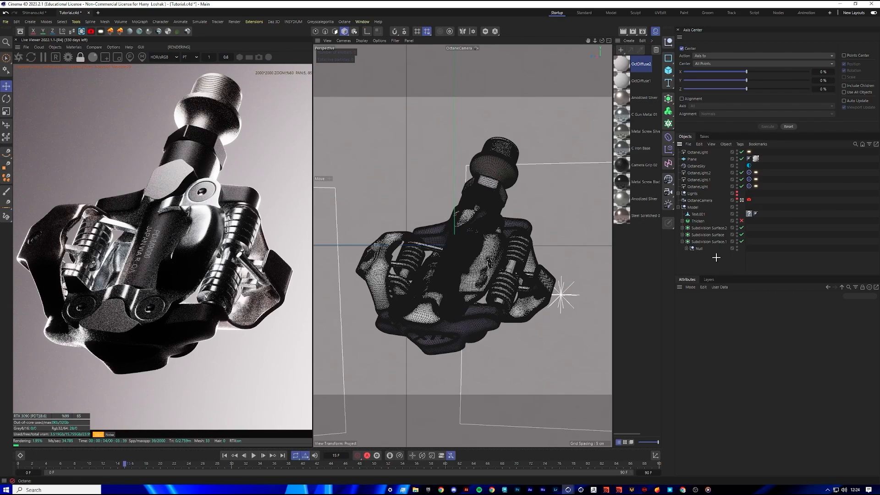
Expand the Null under Subdivision Surface.1, enlarge the object list, and add an Octane ObjectTag to that Null
{"action": "left_click", "coordinate": [687, 249]}
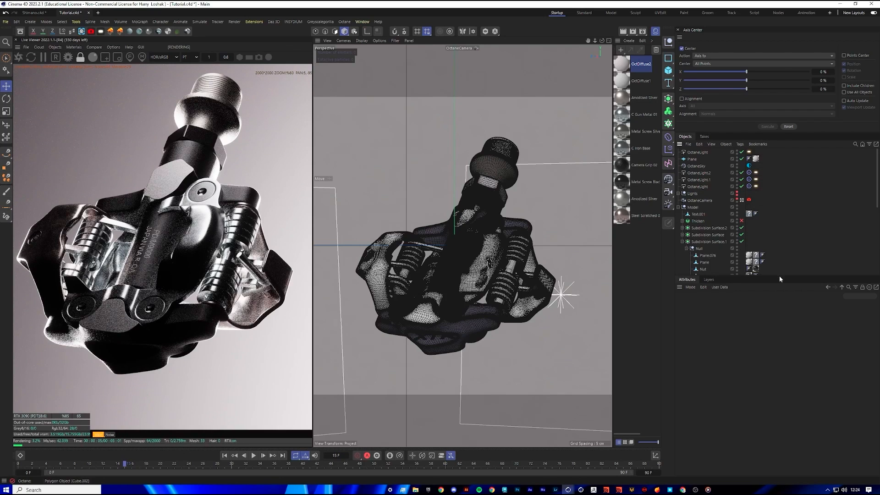
{"action": "left_click_drag", "start_coordinate": [780, 279], "coordinate": [780, 359]}
{"action": "left_click", "coordinate": [701, 249]}
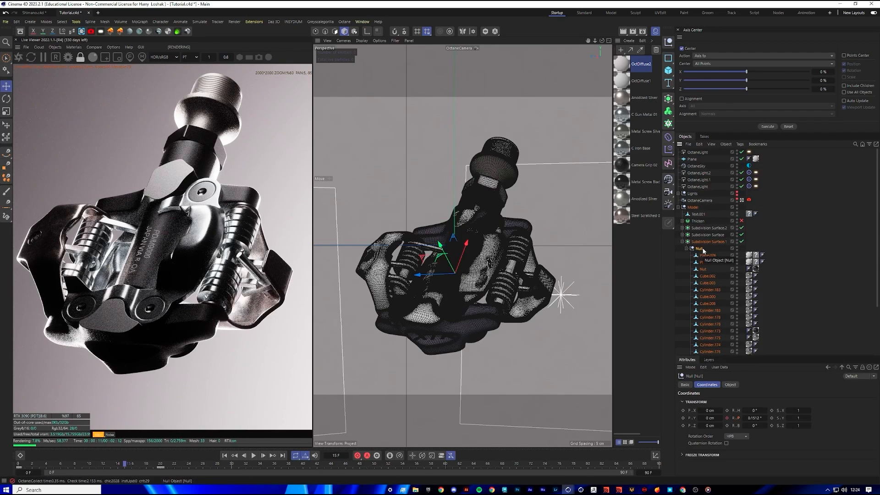
{"action": "right_click", "coordinate": [700, 249]}
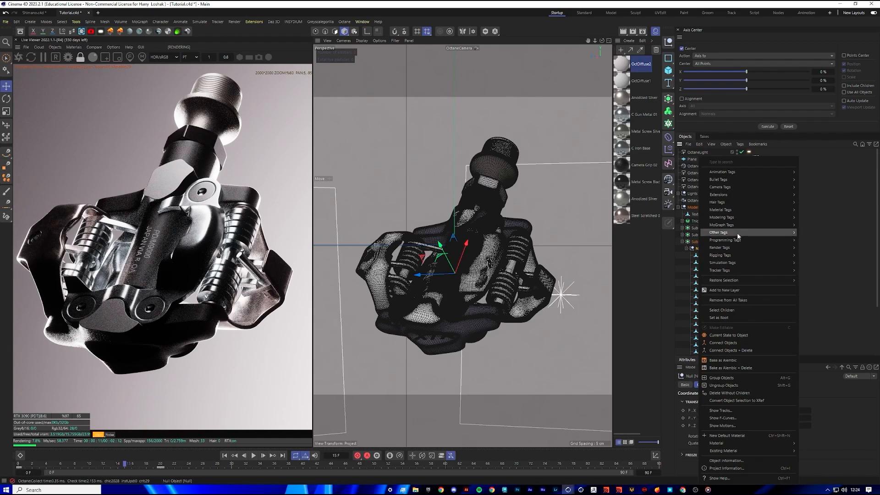
{"action": "mouse_move", "coordinate": [734, 196]}
{"action": "mouse_move", "coordinate": [810, 196]}
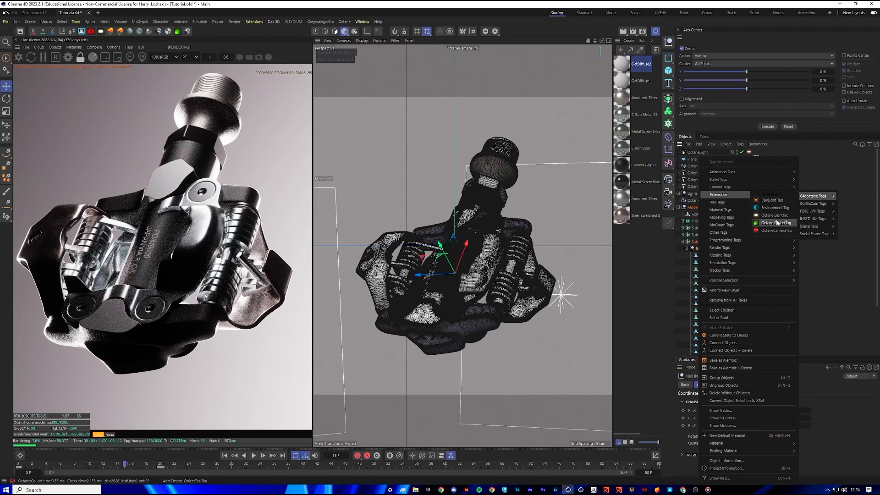
{"action": "left_click", "coordinate": [777, 223]}
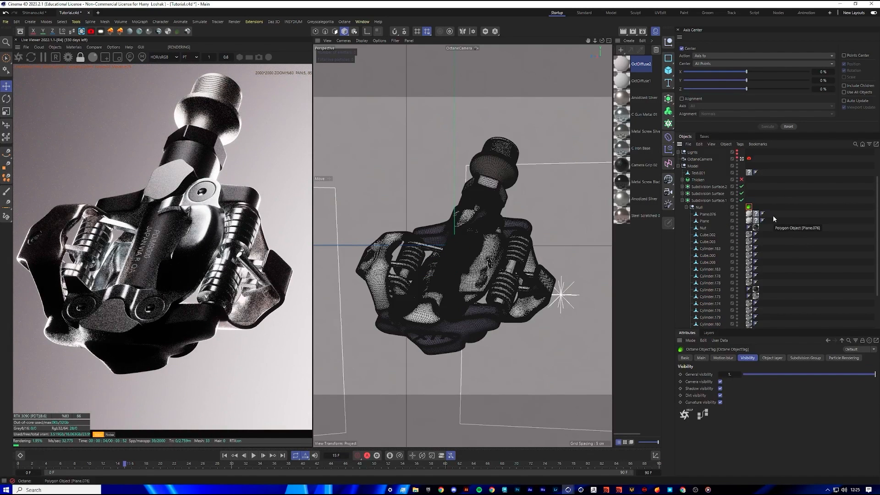
Set the shutter time in the OctaneCamera tag's motion blur settings to 0.015 seconds
{"action": "left_click", "coordinate": [749, 159]}
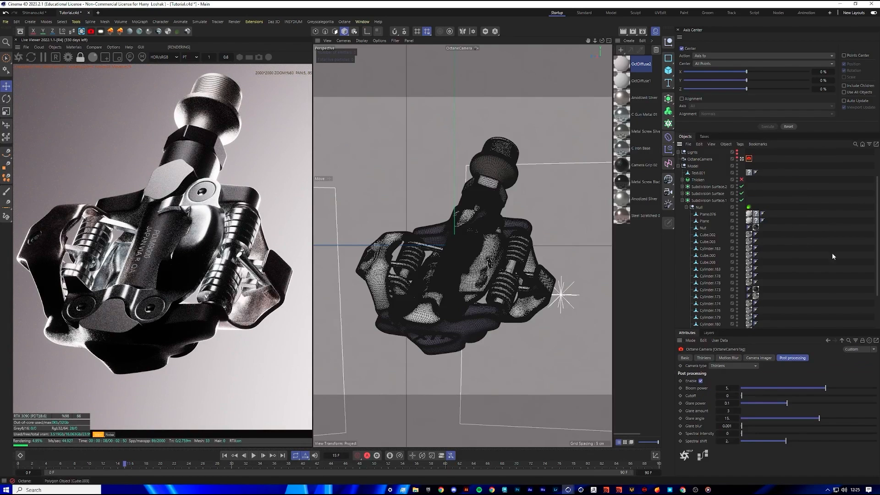
{"action": "left_click", "coordinate": [728, 358]}
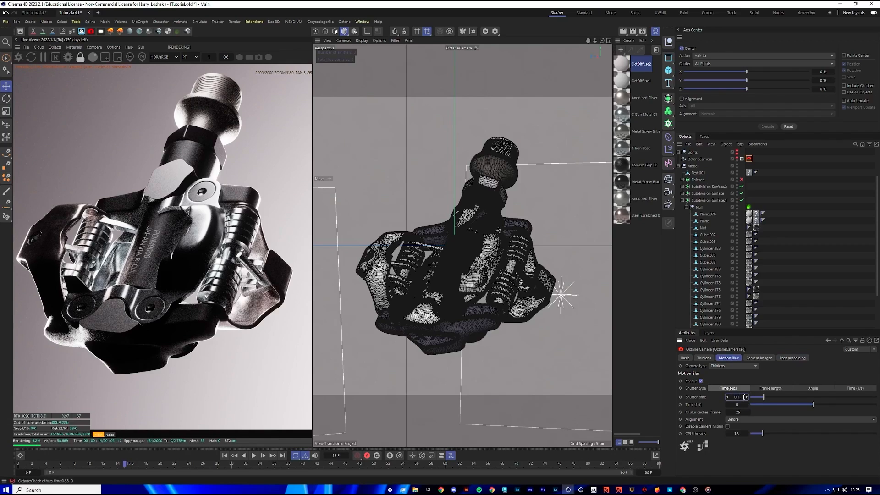
{"action": "double_click", "coordinate": [744, 397]}
{"action": "type", "text": "0"}
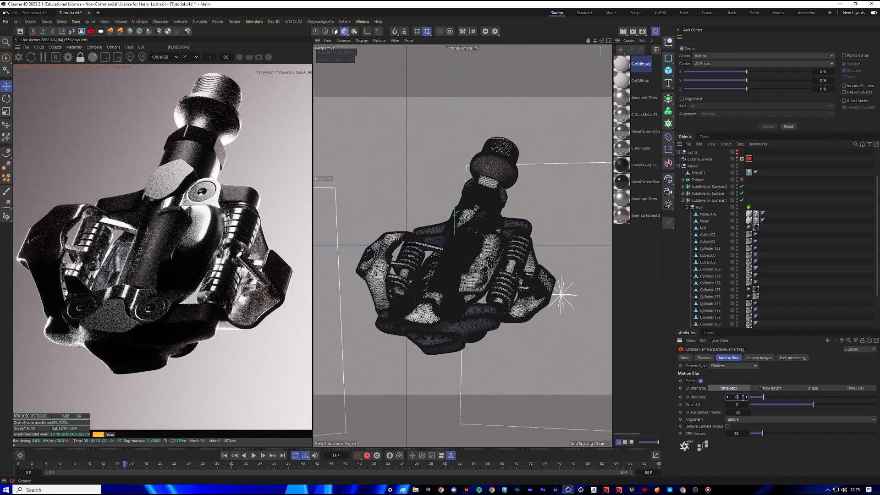
{"action": "type", "text": ".015"}
{"action": "key", "text": "Return"}
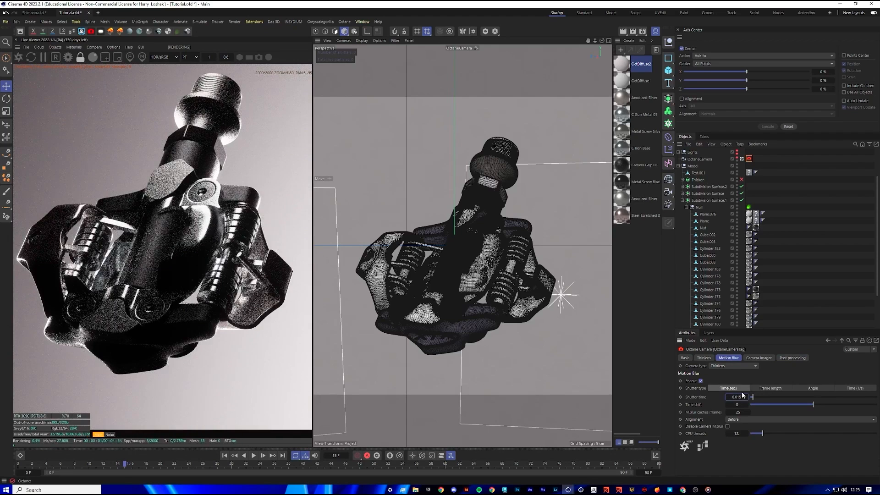
Restart the live render and examine the motion blur on the whole pedal
{"action": "left_click", "coordinate": [858, 266]}
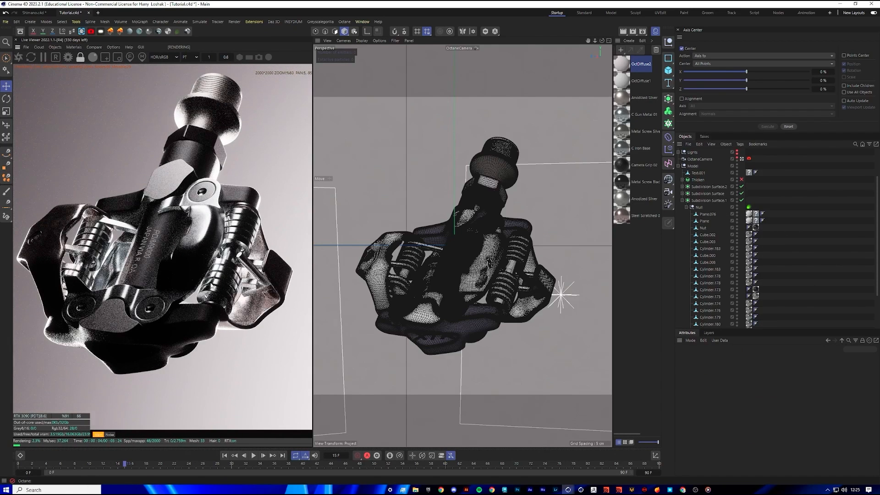
{"action": "scroll", "coordinate": [163, 250], "scroll_direction": "up", "scroll_amount": 2}
{"action": "scroll", "coordinate": [163, 250], "scroll_direction": "down", "scroll_amount": 3}
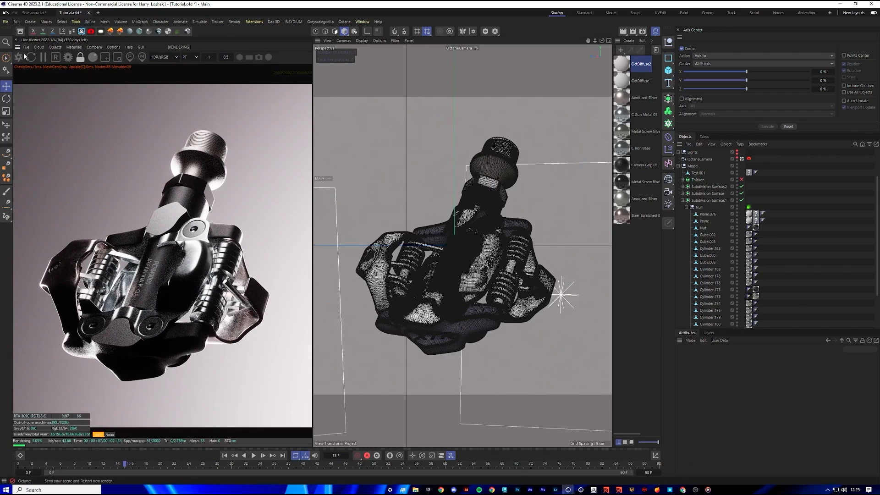
{"action": "left_click", "coordinate": [19, 57]}
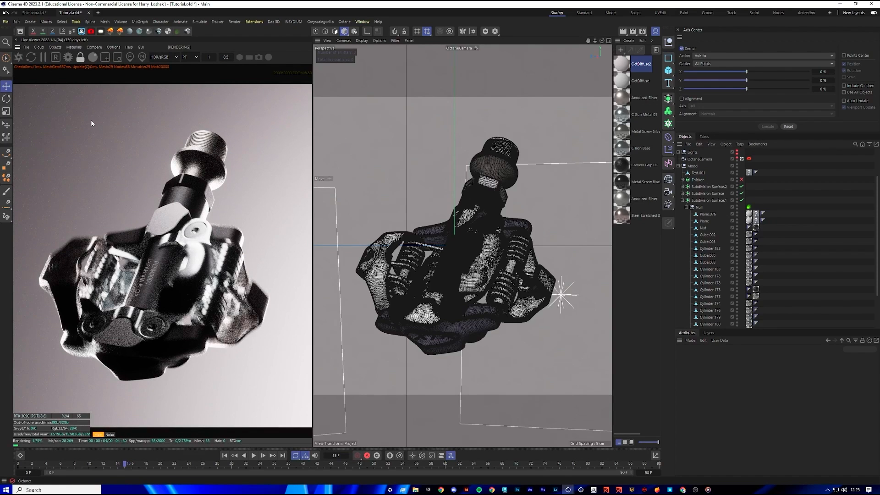
{"action": "left_click_drag", "start_coordinate": [215, 284], "coordinate": [221, 264]}
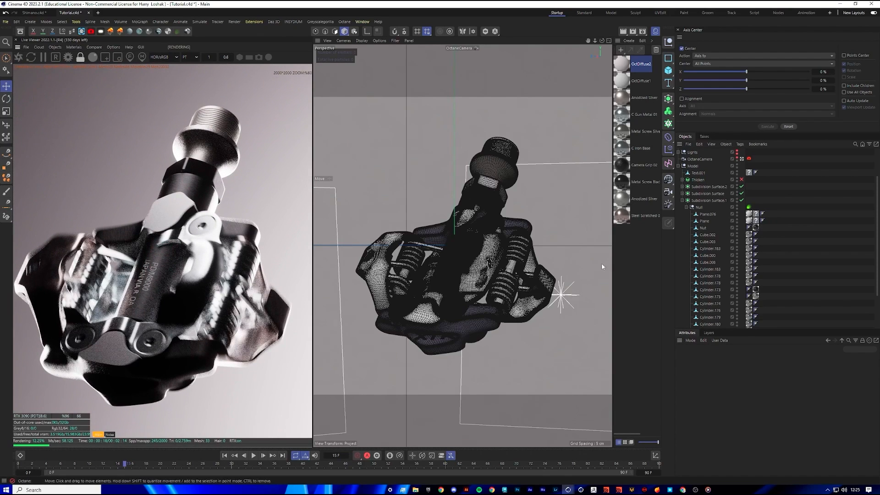
Set the OctaneCamera's motion blur shutter time to 0.02 seconds and inspect the blur across the pedal
{"action": "left_click", "coordinate": [749, 158]}
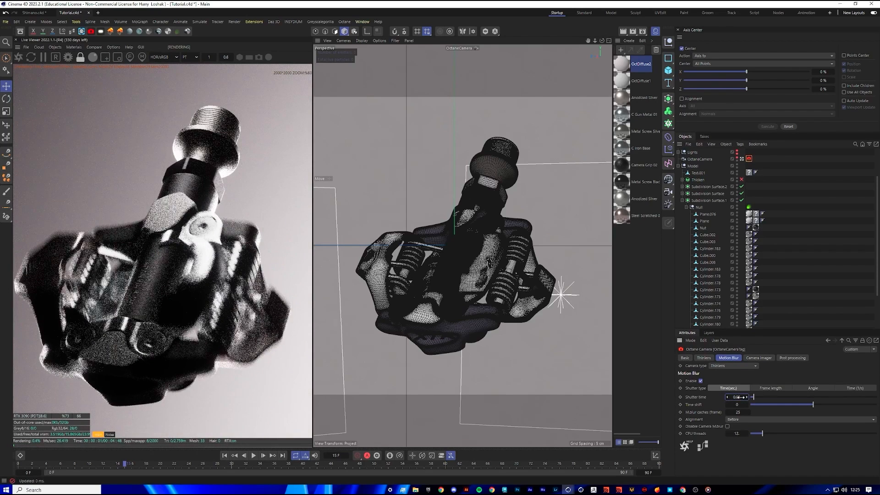
{"action": "middle_click_drag", "start_coordinate": [140, 330], "coordinate": [153, 310]}
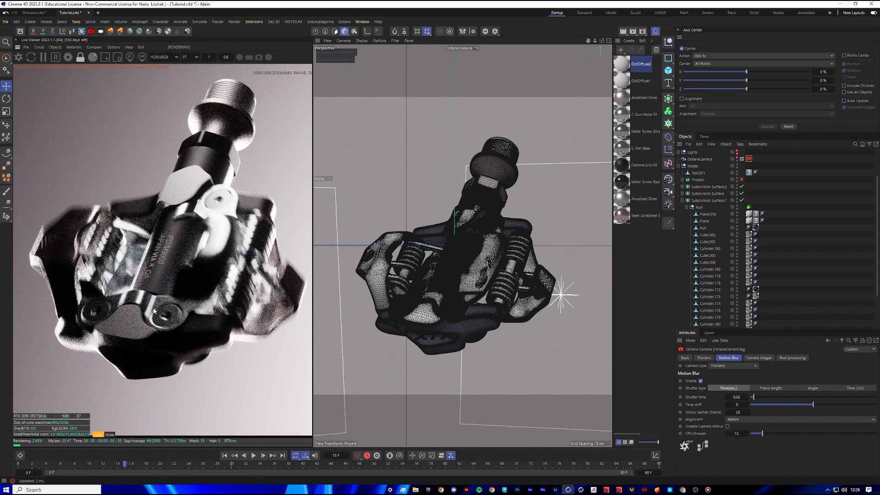
{"action": "scroll", "coordinate": [154, 311], "scroll_direction": "down", "scroll_amount": 2}
{"action": "middle_click_drag", "start_coordinate": [161, 294], "coordinate": [154, 317]}
{"action": "scroll", "coordinate": [154, 317], "scroll_direction": "up", "scroll_amount": 2}
{"action": "scroll", "coordinate": [154, 317], "scroll_direction": "up", "scroll_amount": 1}
{"action": "scroll", "coordinate": [154, 317], "scroll_direction": "down", "scroll_amount": 2}
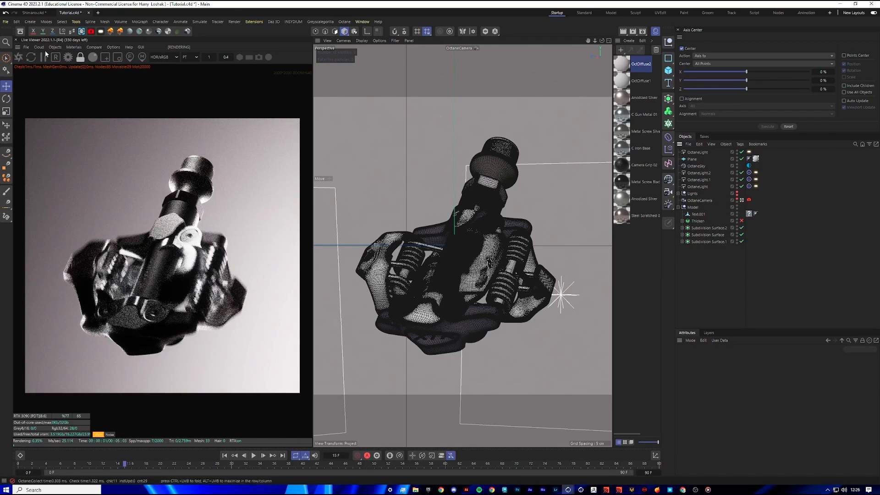
Add a second Octane HDRI environment to the scene and select the new OctaneSky
{"action": "left_click", "coordinate": [55, 48]}
{"action": "left_click", "coordinate": [73, 73]}
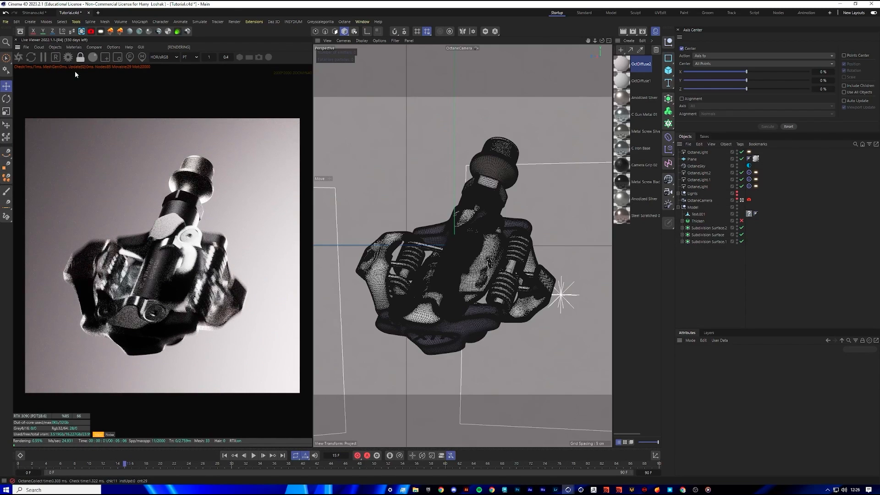
{"action": "left_click", "coordinate": [697, 154]}
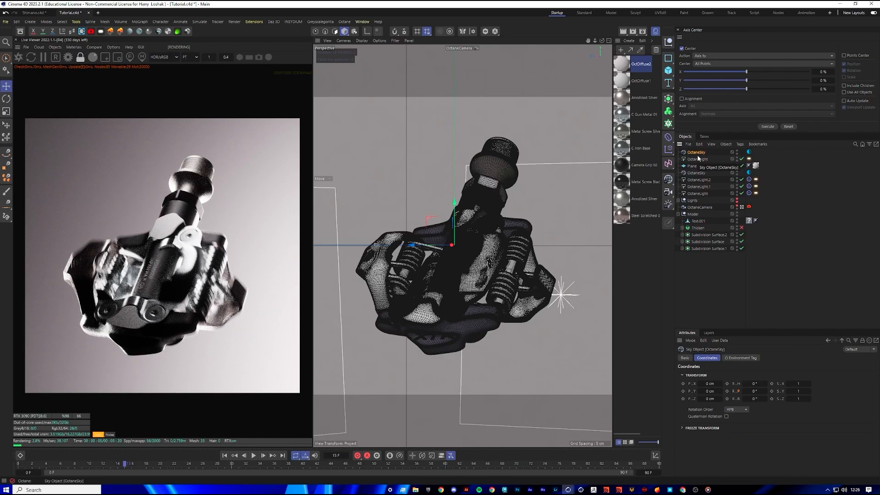
Add an HDRI Link Plus tag to the new OctaneSky and link it to the environment tag's image texture
{"action": "key", "text": "shift+c"}
{"action": "type", "text": "hdri"}
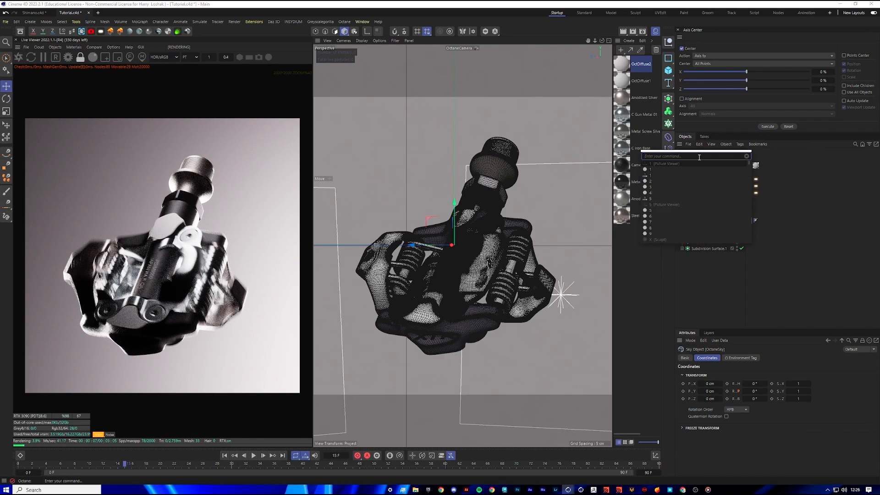
{"action": "left_click", "coordinate": [697, 175]}
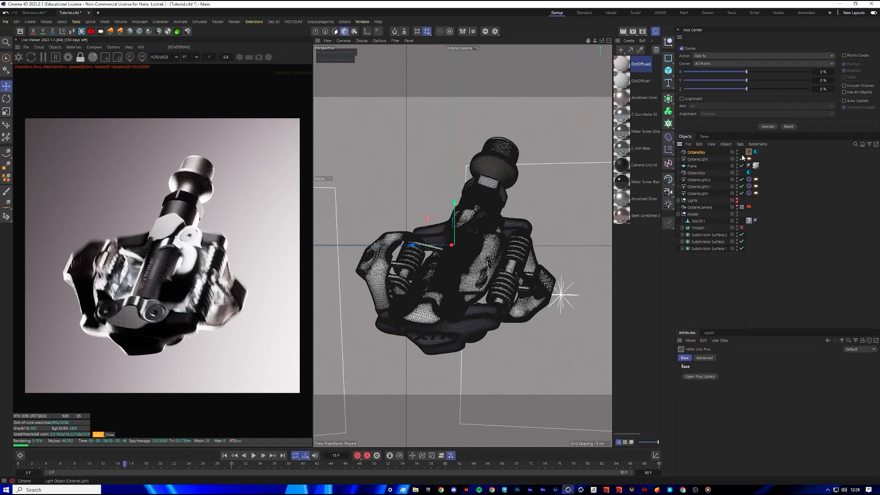
{"action": "left_click", "coordinate": [794, 389]}
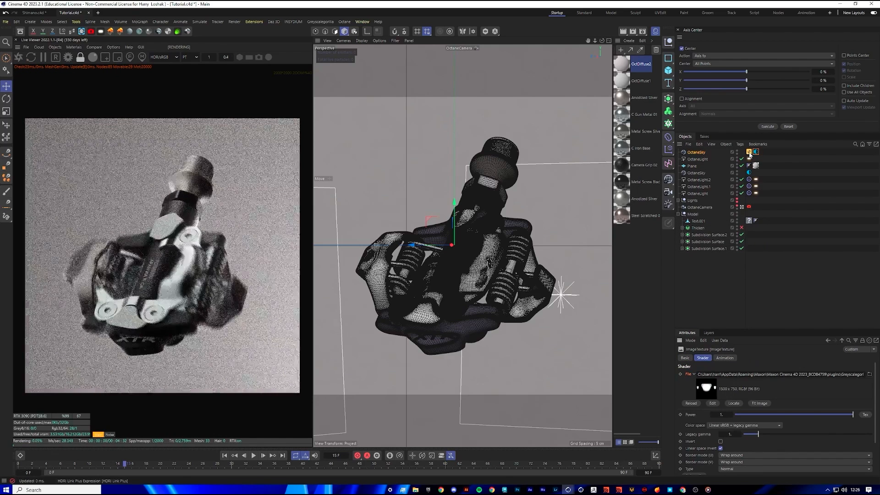
{"action": "left_click", "coordinate": [750, 153]}
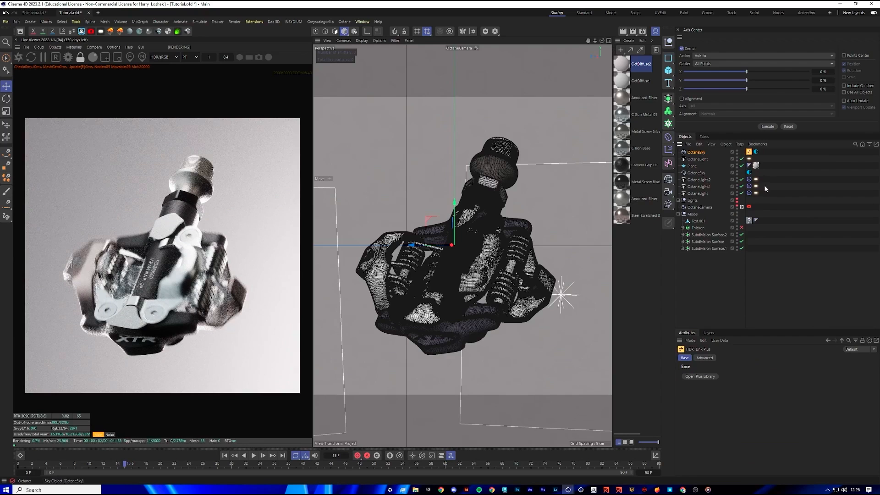
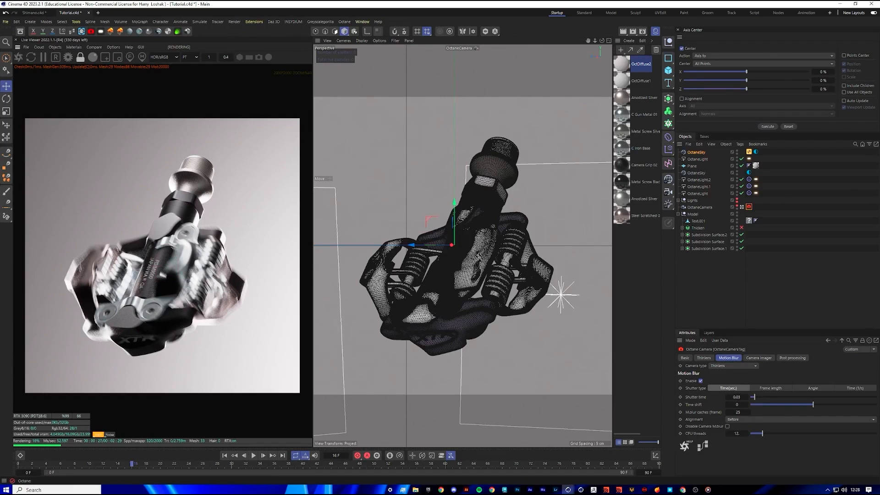
{"action": "left_click_drag", "start_coordinate": [0, 46], "coordinate": [553, 106]}
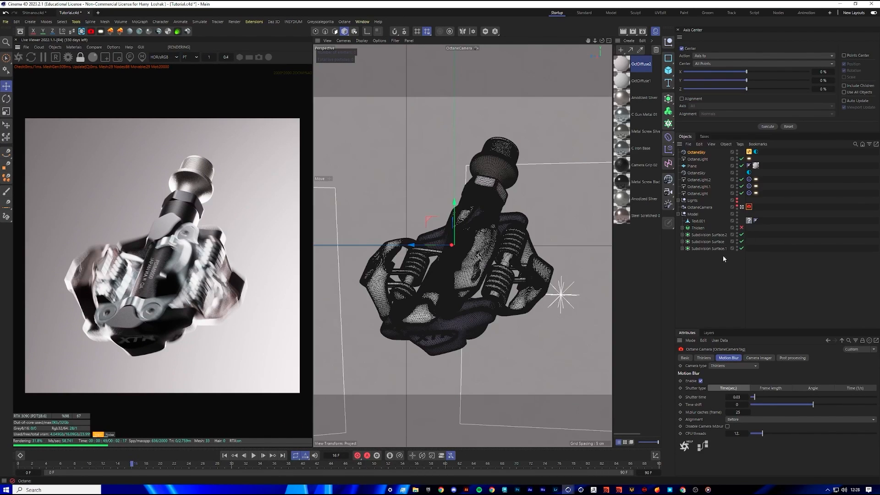
{"action": "left_click", "coordinate": [114, 46]}
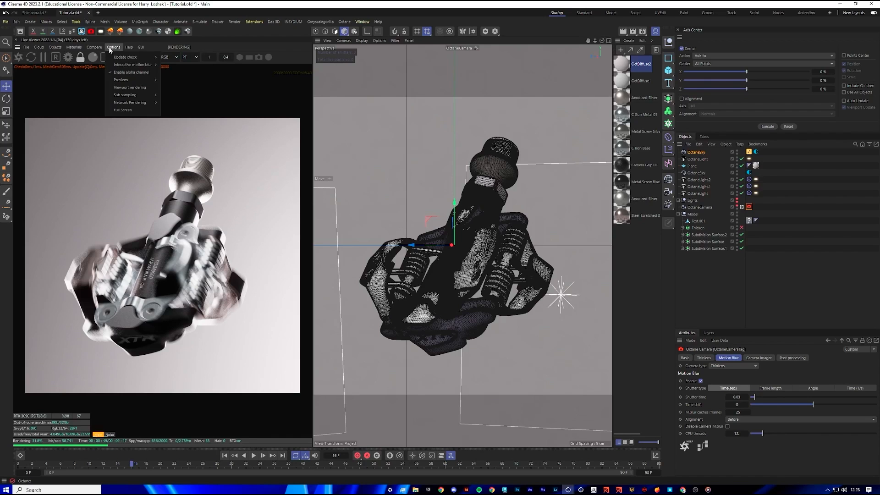
{"action": "mouse_move", "coordinate": [119, 58]}
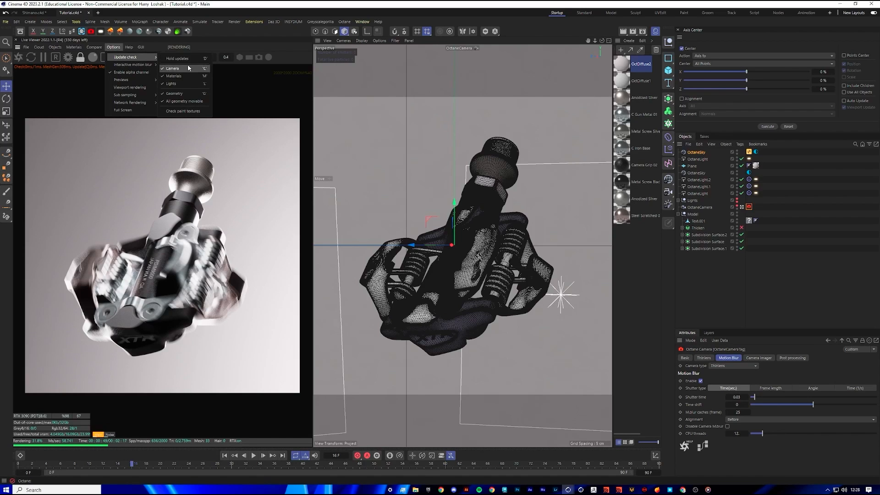
{"action": "left_click", "coordinate": [305, 110]}
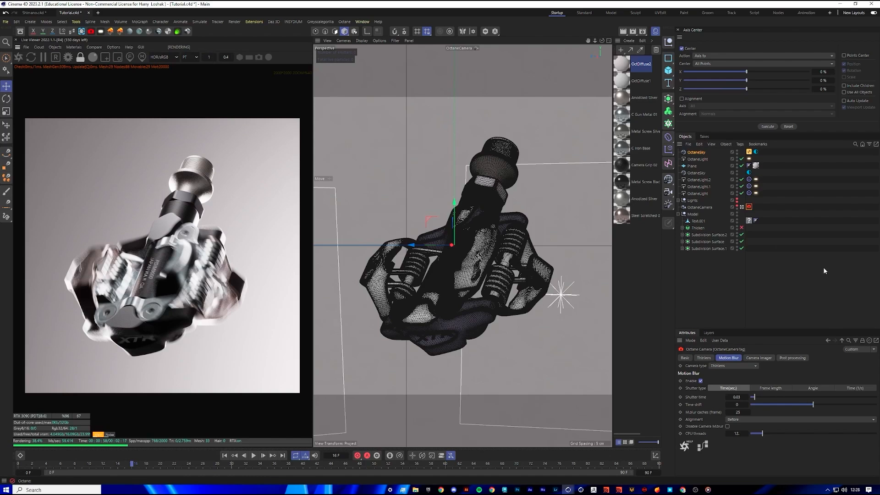
{"action": "left_click", "coordinate": [801, 247]}
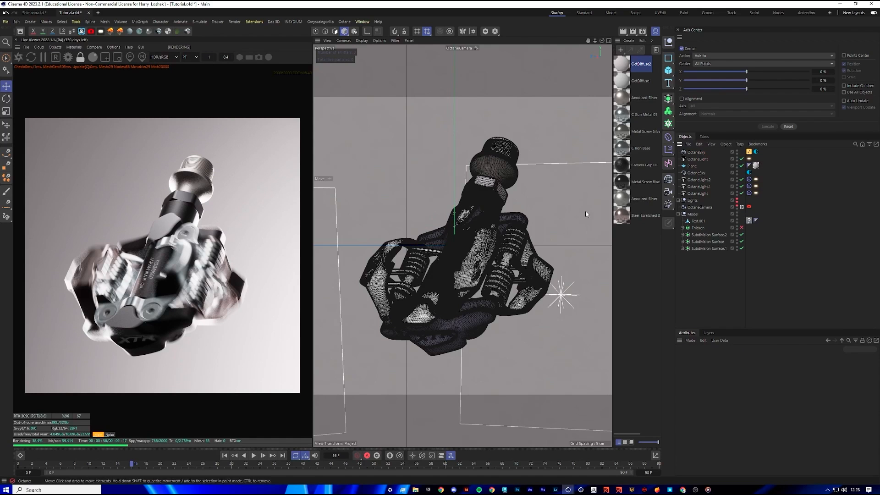
Leave the Octane camera view and frame the pedal and its surrounding lights in the viewport
{"action": "left_click", "coordinate": [742, 208]}
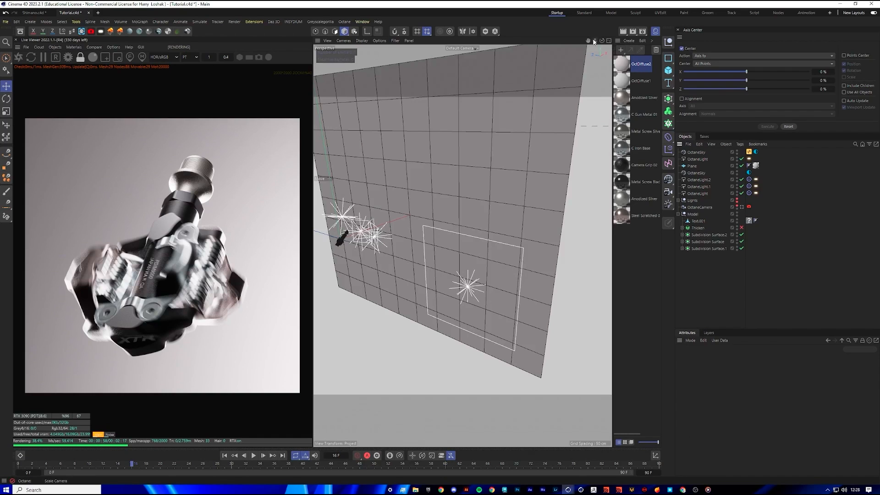
{"action": "mouse_move", "coordinate": [588, 41]}
{"action": "left_mouse_down"}
{"action": "mouse_move", "coordinate": [699, 51]}
{"action": "mouse_move", "coordinate": [589, 41]}
{"action": "left_mouse_up"}
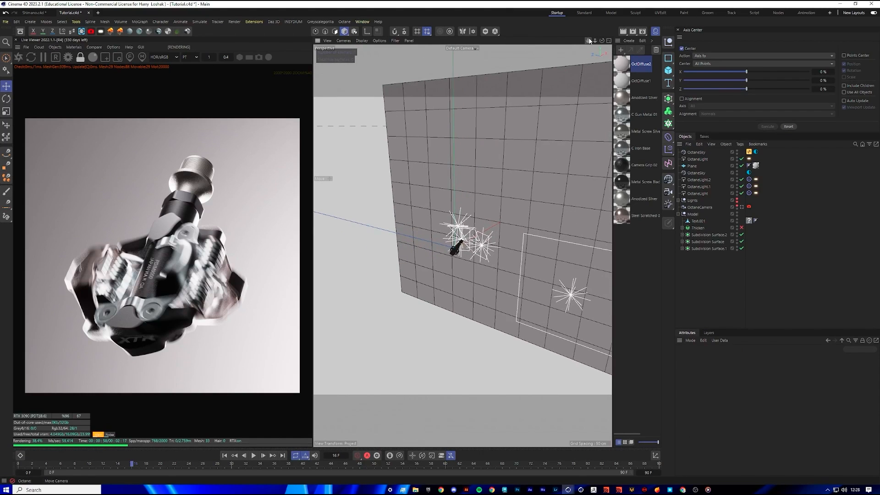
{"action": "scroll", "coordinate": [458, 250], "scroll_direction": "up", "scroll_amount": 4}
Try moving OctaneLight.1 away from the pedal and undo the move
{"action": "left_click", "coordinate": [481, 241]}
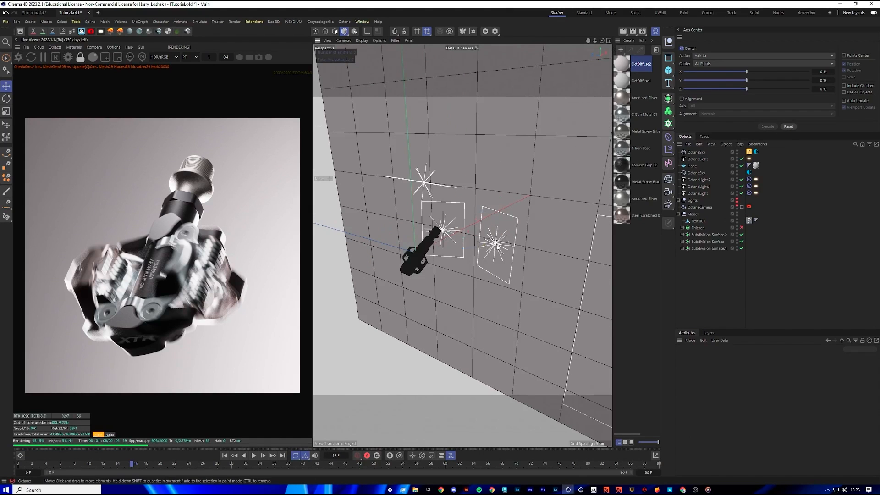
{"action": "left_click_drag", "start_coordinate": [471, 236], "coordinate": [484, 255]}
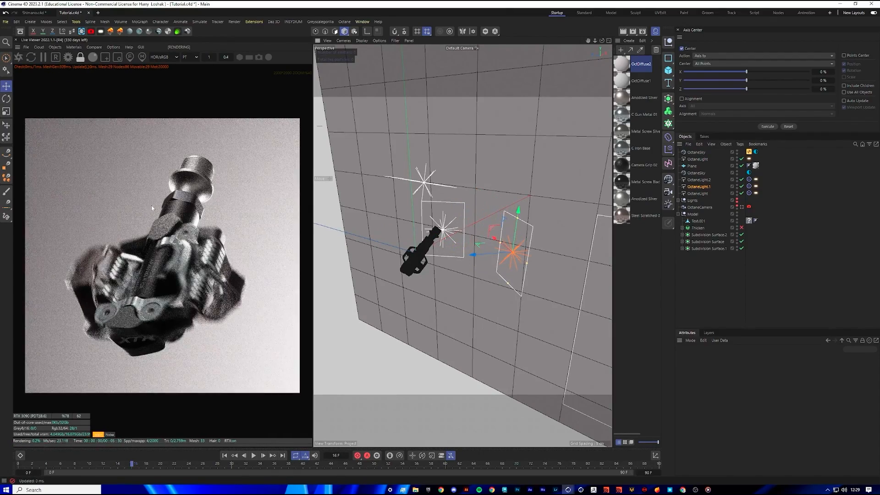
{"action": "key", "text": "ctrl+z"}
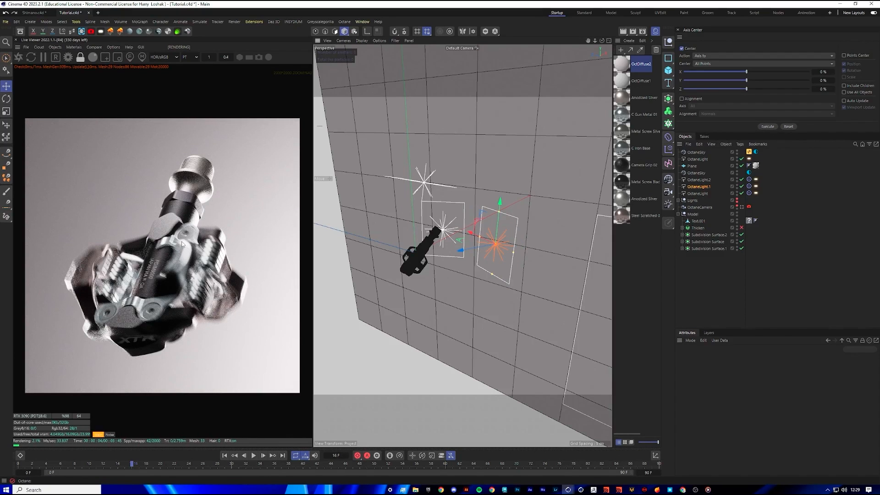
Set the power of OctaneLight.1 to 50
{"action": "left_click", "coordinate": [755, 187]}
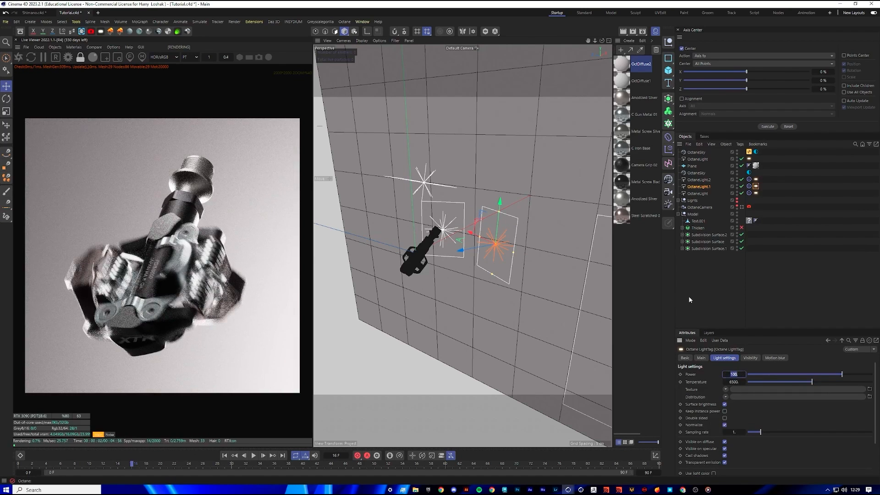
{"action": "type", "text": "50"}
{"action": "key", "text": "Return"}
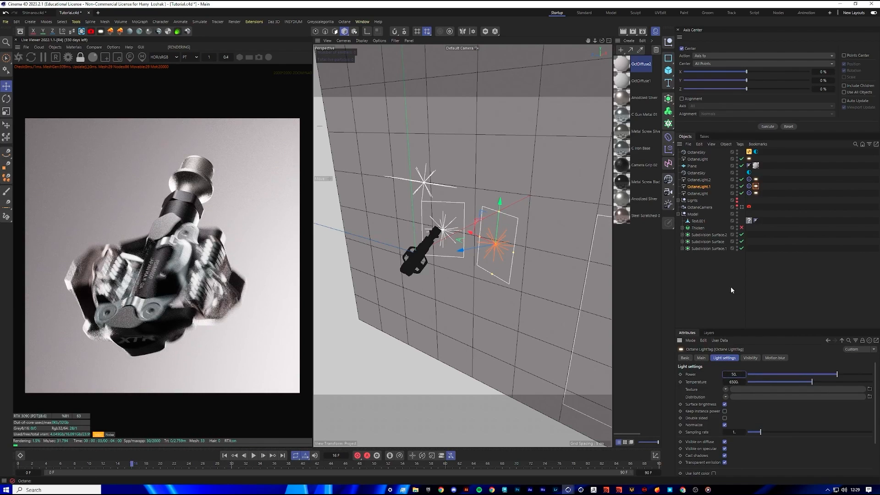
{"action": "left_click", "coordinate": [738, 273]}
Duplicate OctaneLight.1 and place the copy below the pedal at about X -5.5, Y -9.6 and Z 2.1 cm
{"action": "left_click", "coordinate": [701, 181]}
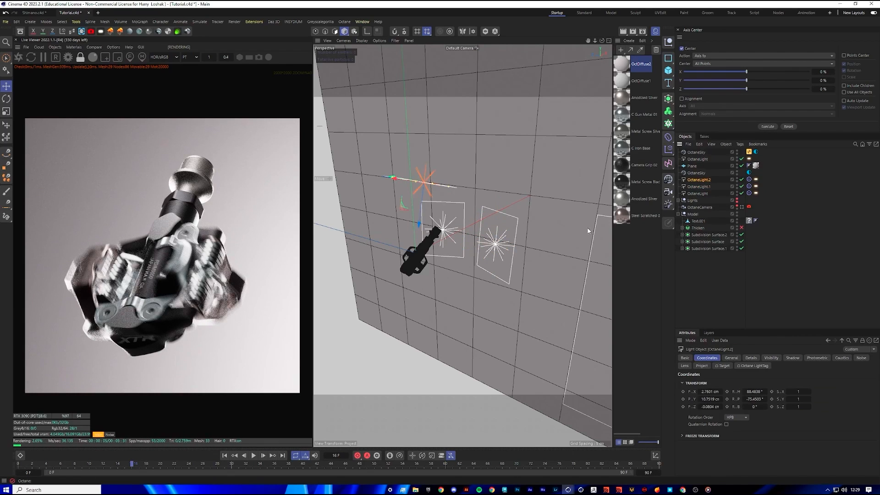
{"action": "left_click", "coordinate": [698, 159]}
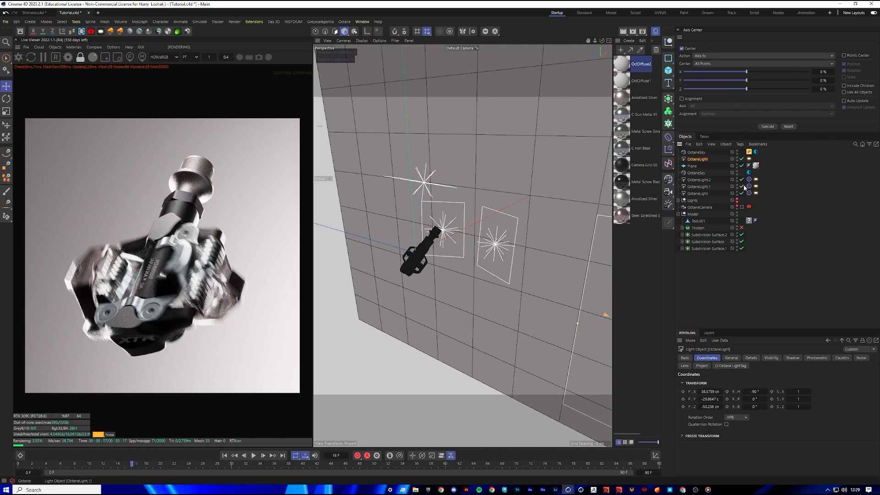
{"action": "left_click", "coordinate": [698, 194]}
{"action": "left_click", "coordinate": [497, 246]}
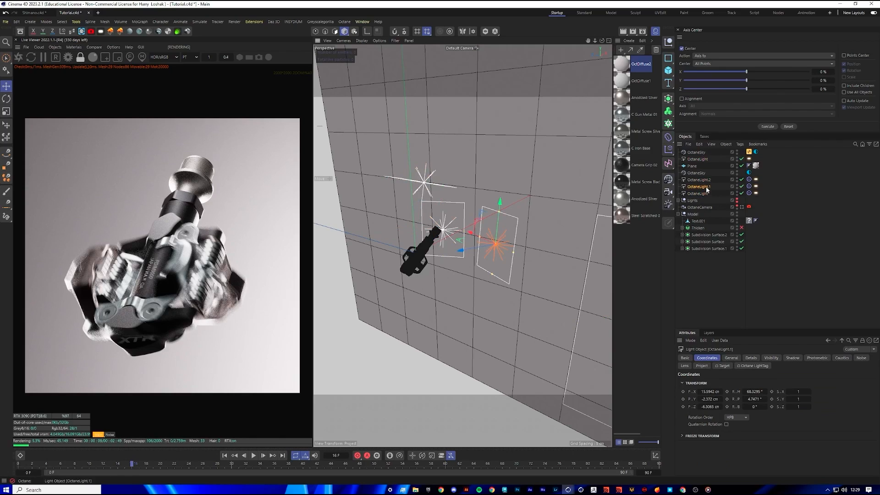
{"action": "left_click_drag", "start_coordinate": [702, 184], "coordinate": [702, 184], "text": "ctrl"}
{"action": "left_click_drag", "start_coordinate": [461, 251], "coordinate": [347, 295]}
{"action": "left_click_drag", "start_coordinate": [373, 250], "coordinate": [370, 294]}
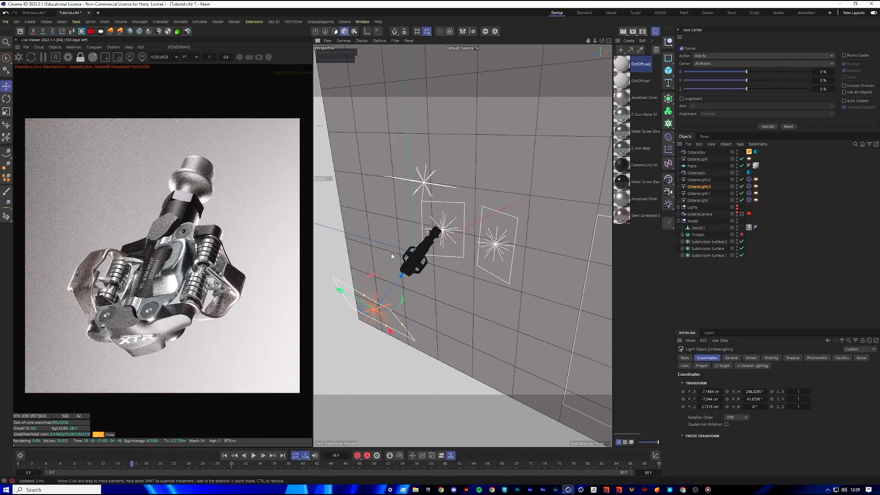
{"action": "left_click_drag", "start_coordinate": [395, 250], "coordinate": [407, 239], "text": "alt"}
{"action": "left_click_drag", "start_coordinate": [442, 192], "coordinate": [448, 206]}
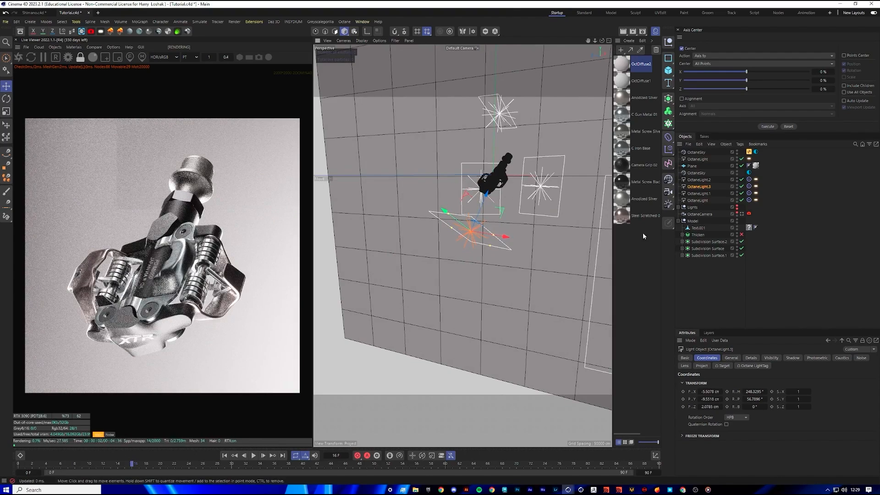
Shrink the rectangular area of OctaneLight.3 and move it slightly lower beneath the pedal
{"action": "left_click", "coordinate": [756, 186]}
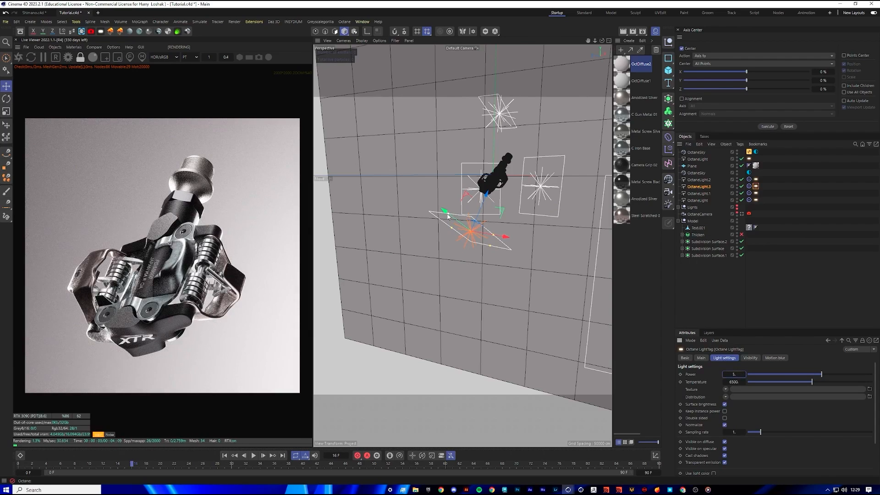
{"action": "left_click_drag", "start_coordinate": [493, 229], "coordinate": [454, 225]}
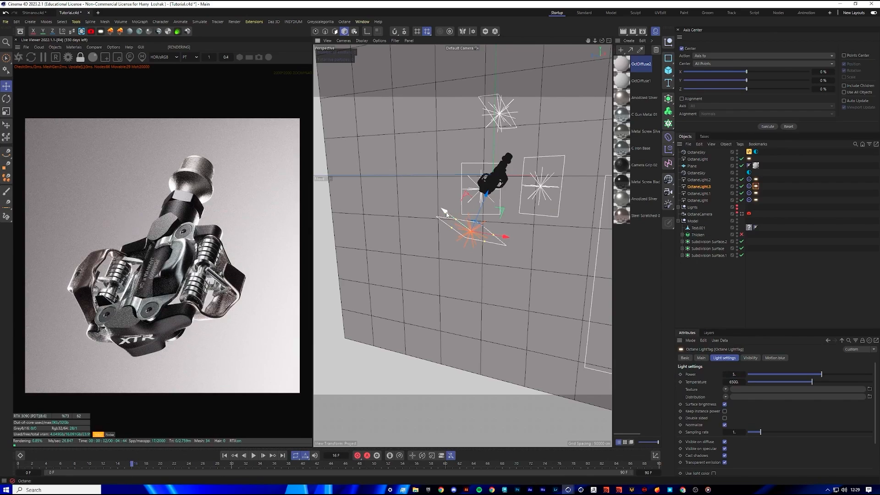
{"action": "left_click_drag", "start_coordinate": [467, 224], "coordinate": [451, 220]}
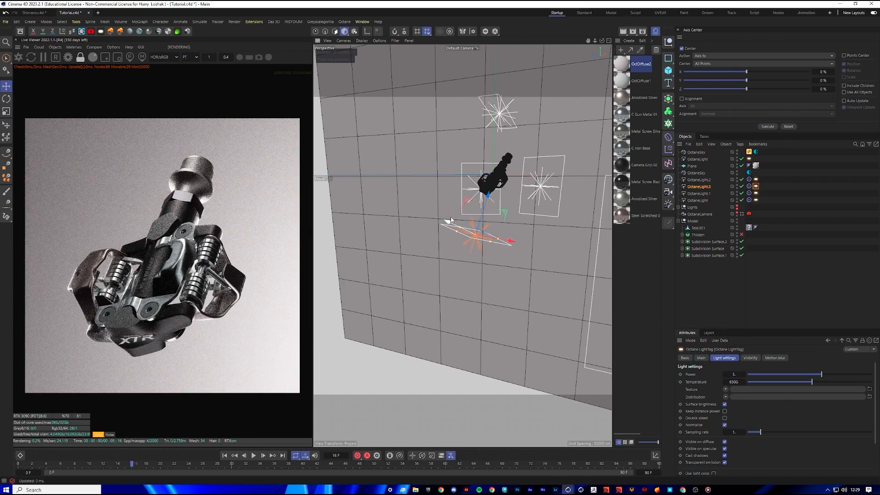
{"action": "left_click_drag", "start_coordinate": [451, 218], "coordinate": [450, 224]}
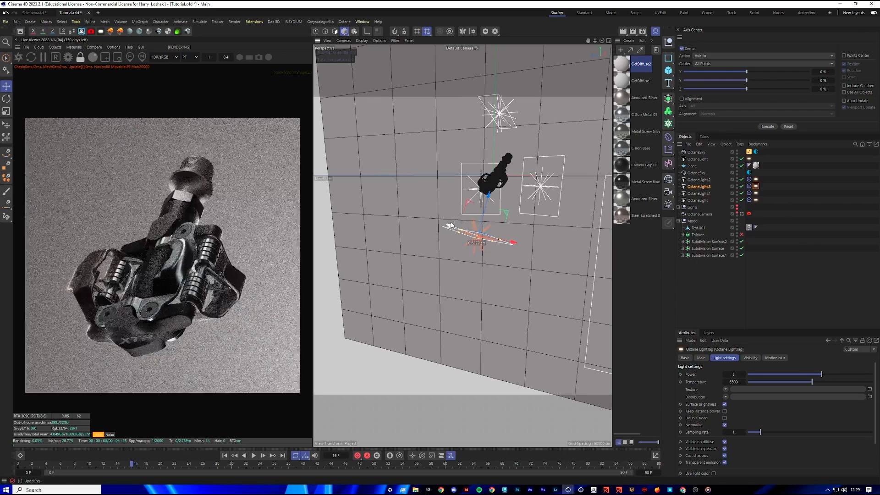
Set the power of OctaneLight.3 to 3 and inspect the pedal body and XTR logo closely in the render
{"action": "double_click", "coordinate": [734, 374]}
{"action": "type", "text": "3"}
{"action": "key", "text": "Return"}
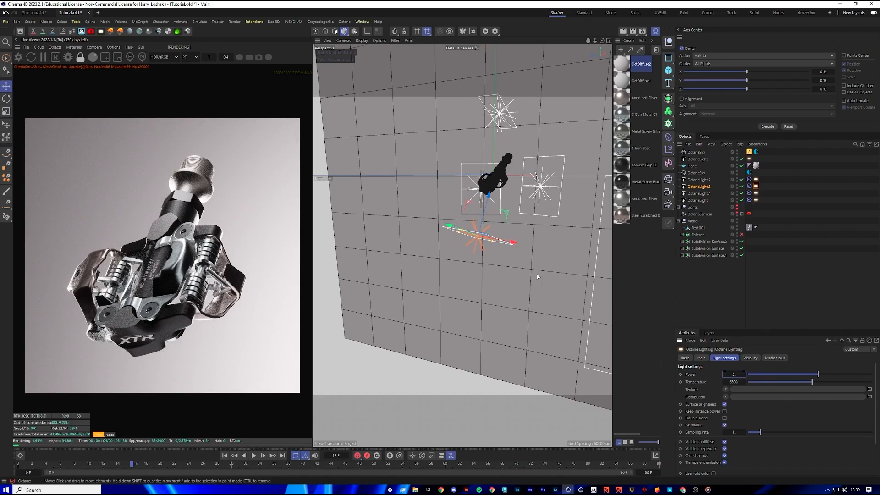
{"action": "scroll", "coordinate": [142, 314], "scroll_direction": "up", "scroll_amount": 8}
{"action": "middle_click_drag", "start_coordinate": [176, 332], "coordinate": [211, 201]}
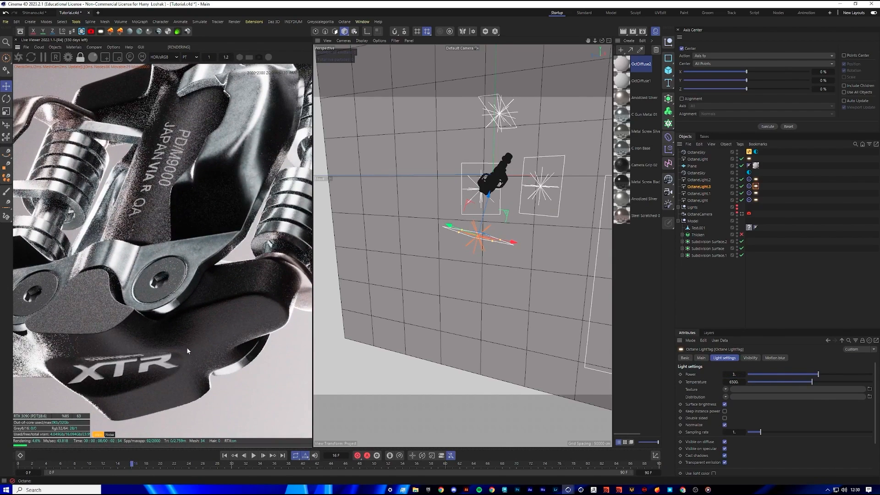
{"action": "scroll", "coordinate": [207, 338], "scroll_direction": "up", "scroll_amount": 2}
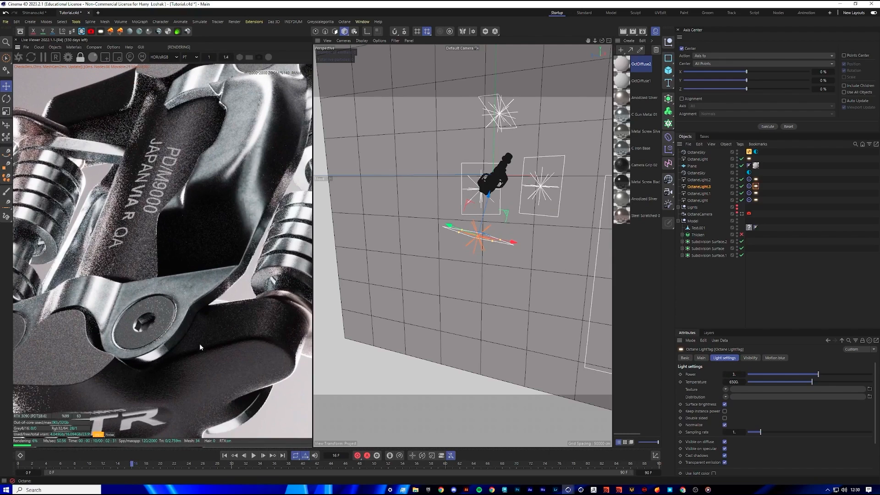
{"action": "scroll", "coordinate": [199, 343], "scroll_direction": "down", "scroll_amount": 10}
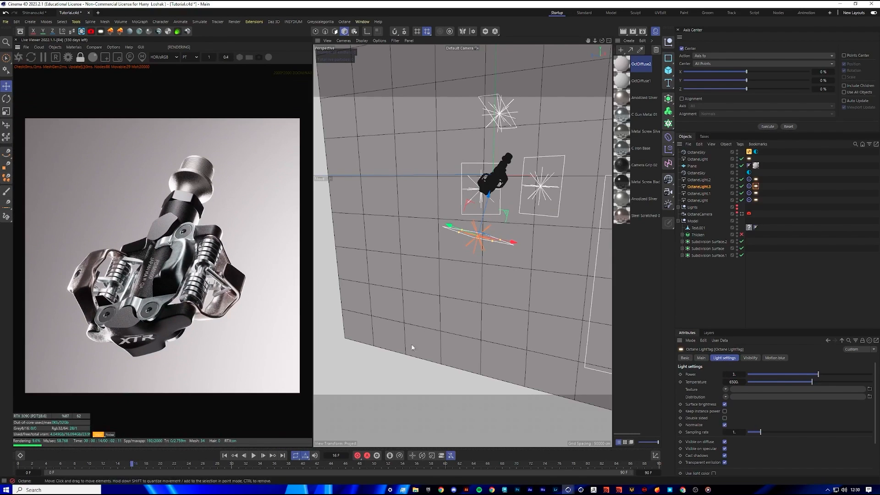
Look through the OctaneCamera and open the motion blur settings of its camera tag
{"action": "left_click", "coordinate": [742, 214]}
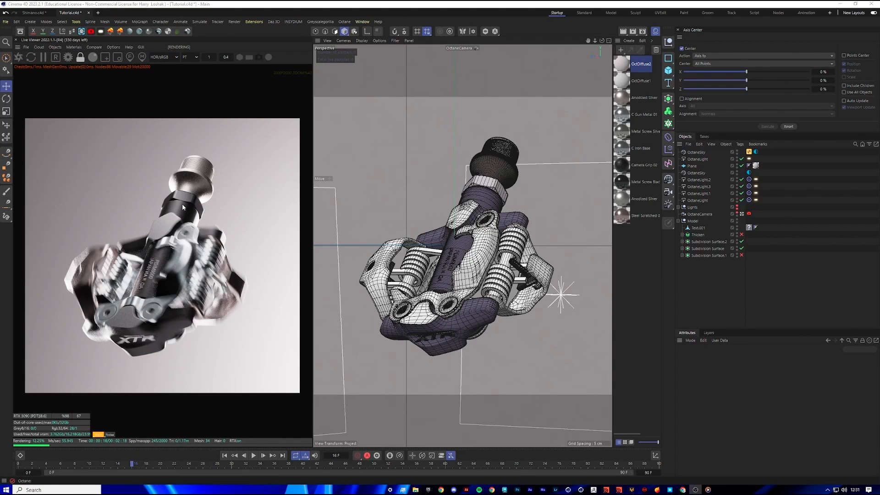
{"action": "left_click", "coordinate": [494, 189]}
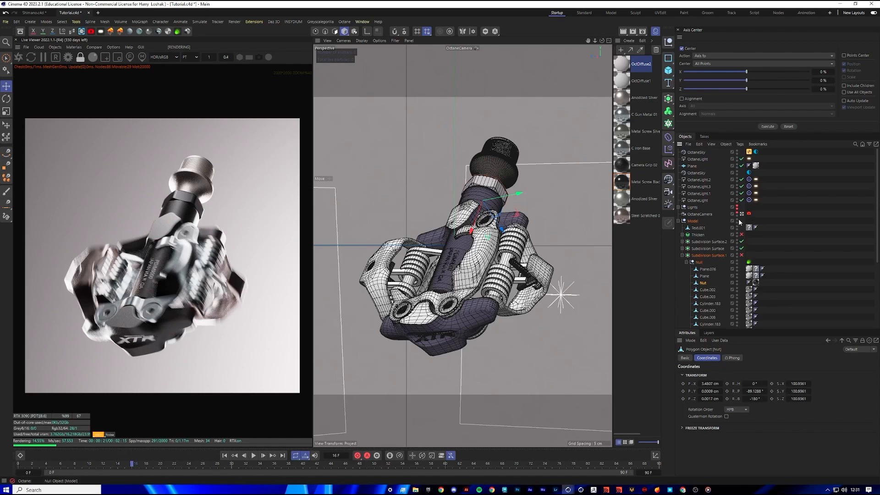
{"action": "left_click", "coordinate": [748, 214]}
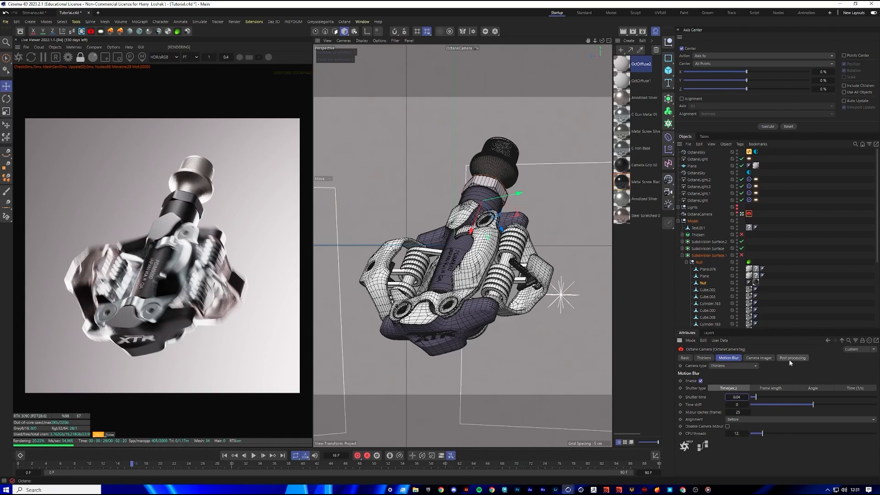
Resend the scene to restart the Octane render and inspect the motion-blurred pedal up close
{"action": "left_click", "coordinate": [21, 59]}
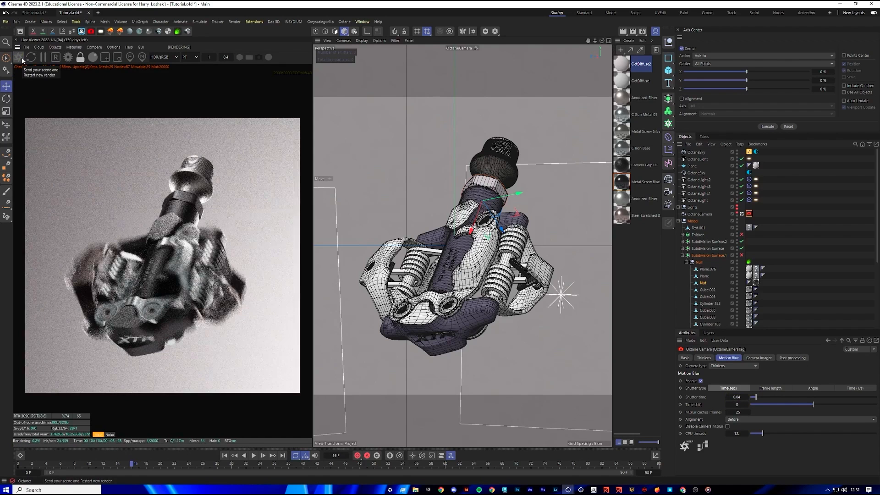
{"action": "right_click", "coordinate": [22, 59]}
{"action": "left_click", "coordinate": [237, 3]}
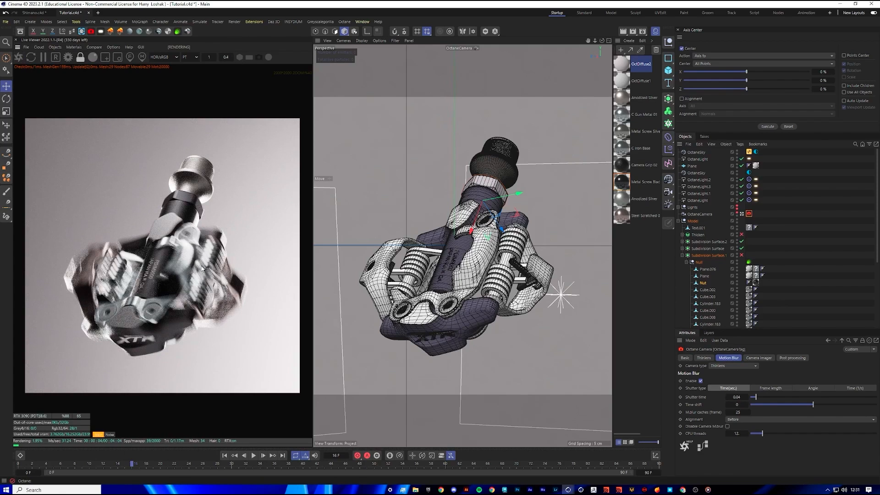
{"action": "scroll", "coordinate": [165, 270], "scroll_direction": "up", "scroll_amount": 5}
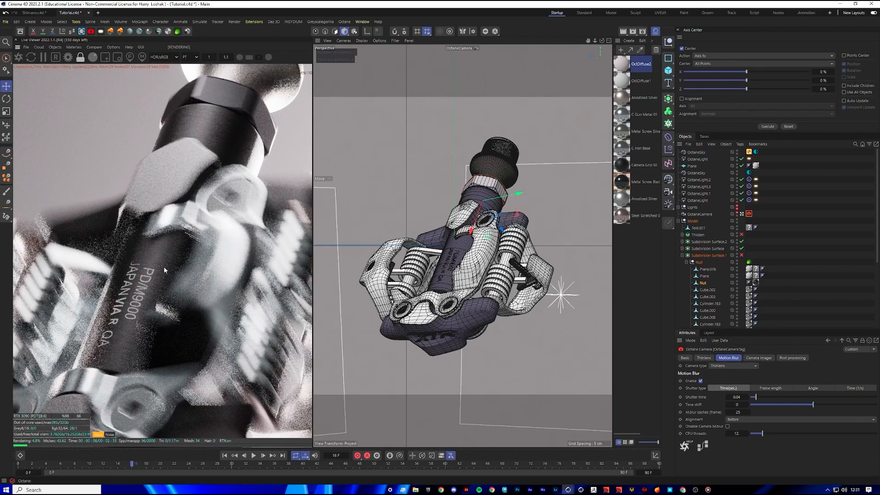
{"action": "scroll", "coordinate": [164, 266], "scroll_direction": "down", "scroll_amount": 4}
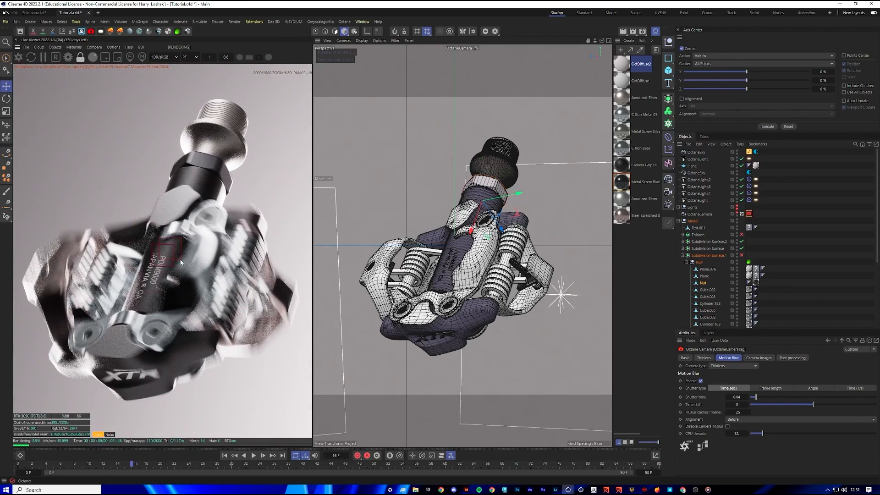
{"action": "scroll", "coordinate": [180, 257], "scroll_direction": "down", "scroll_amount": 1}
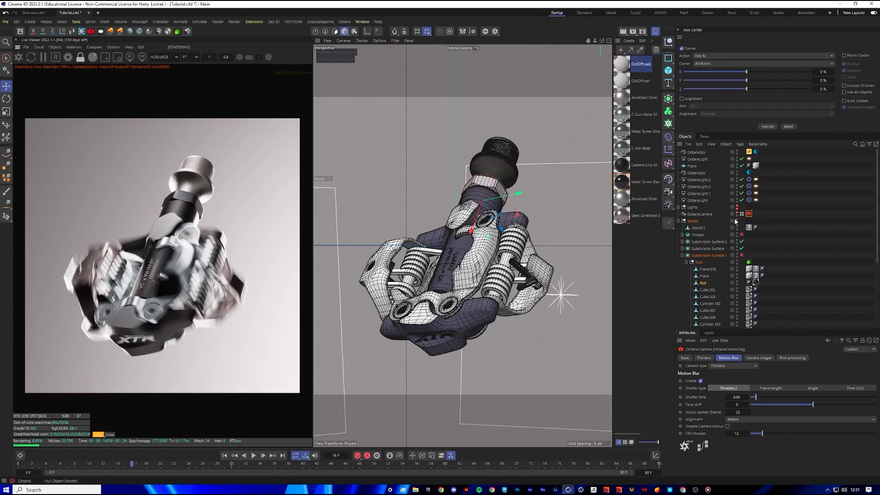
Collapse the Model hierarchy, leave the Octane camera view and nudge the backdrop's OctaneLight along its Z axis
{"action": "left_click", "coordinate": [678, 221]}
{"action": "left_click", "coordinate": [765, 229]}
{"action": "left_click", "coordinate": [728, 214]}
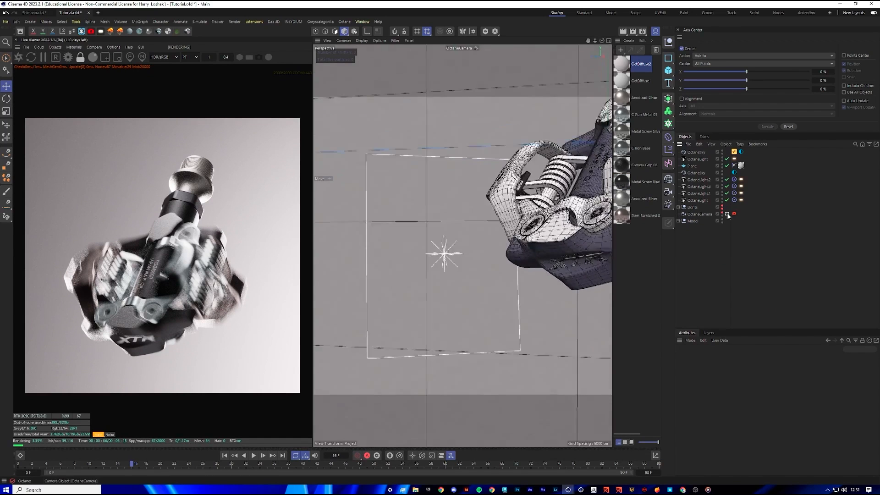
{"action": "left_click_drag", "start_coordinate": [597, 40], "coordinate": [574, 130]}
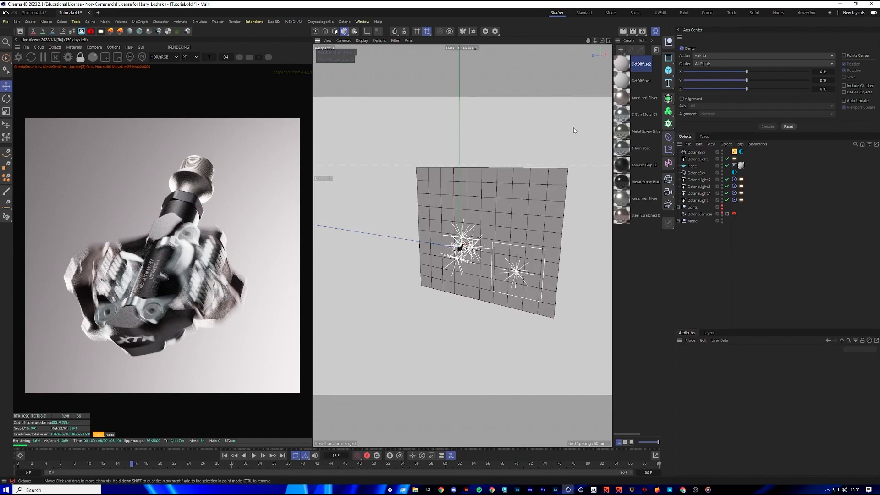
{"action": "left_click", "coordinate": [519, 275]}
{"action": "left_click_drag", "start_coordinate": [527, 263], "coordinate": [526, 268]}
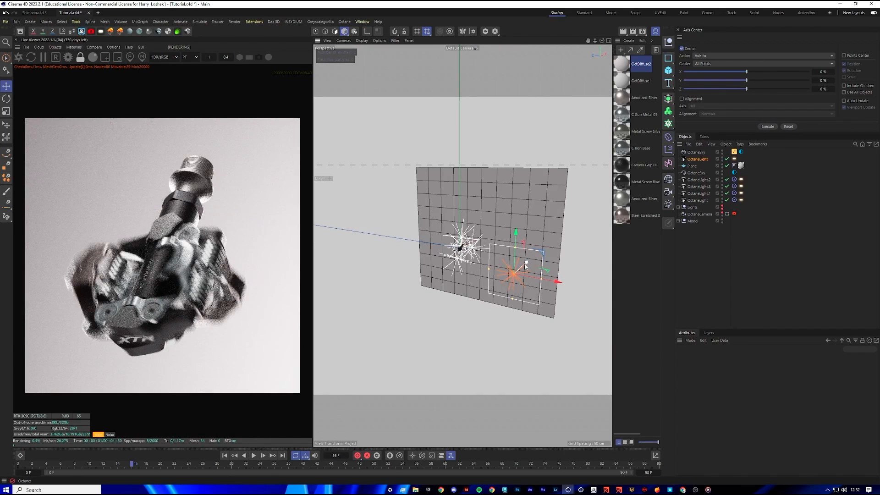
Set the power of the backdrop's OctaneLight to 15 and return to the Octane camera view
{"action": "left_click", "coordinate": [734, 159]}
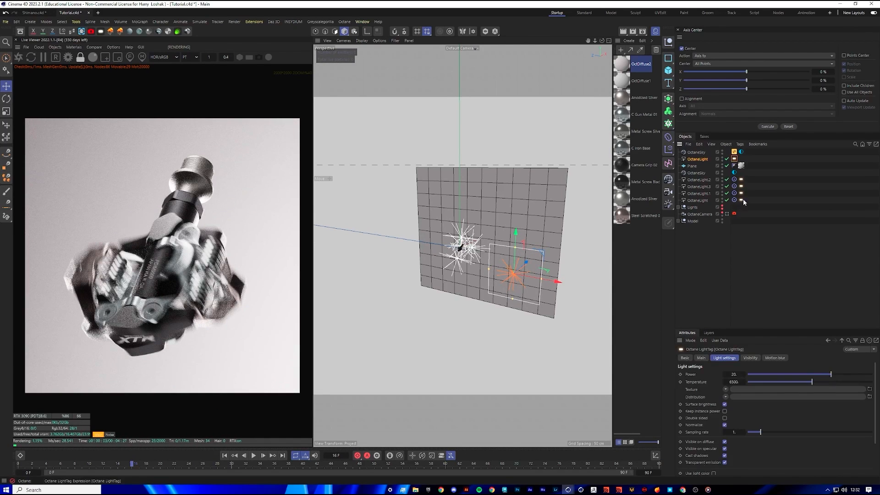
{"action": "double_click", "coordinate": [735, 374]}
{"action": "type", "text": "15"}
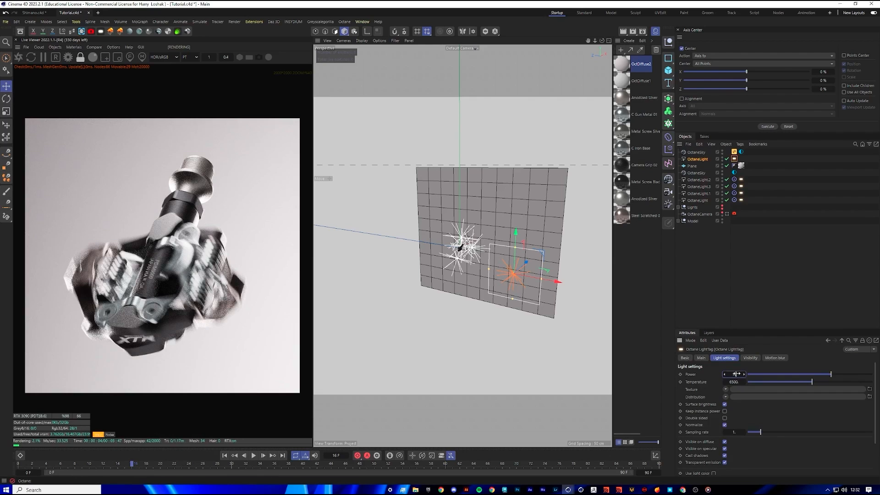
{"action": "key", "text": "Return"}
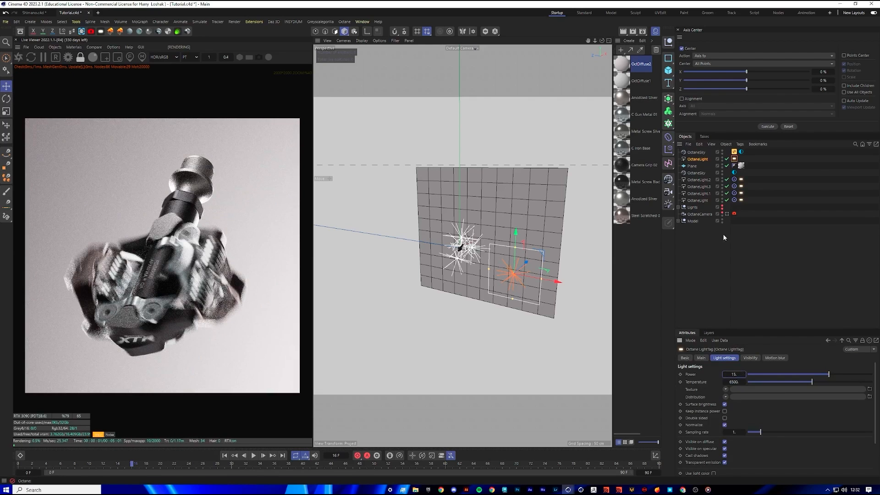
{"action": "left_click", "coordinate": [730, 223]}
{"action": "left_click", "coordinate": [727, 214]}
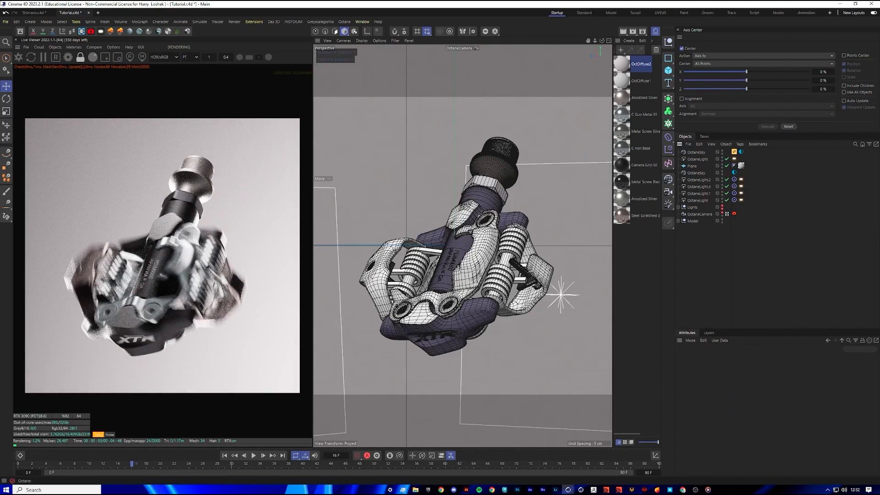
Bring the Behance reference image of the Shimano XTR pedal beside the render for comparison and move it away again
{"action": "left_click_drag", "start_coordinate": [1, 50], "coordinate": [744, 106]}
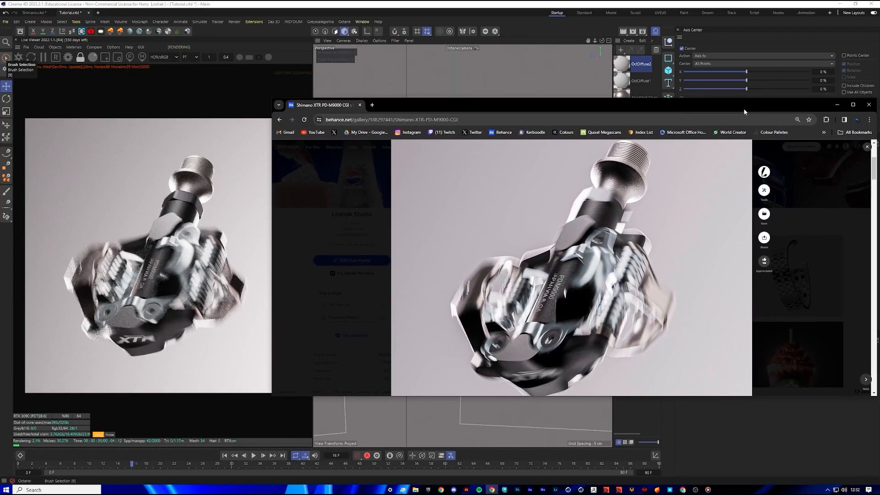
{"action": "left_click_drag", "start_coordinate": [672, 98], "coordinate": [0, 187]}
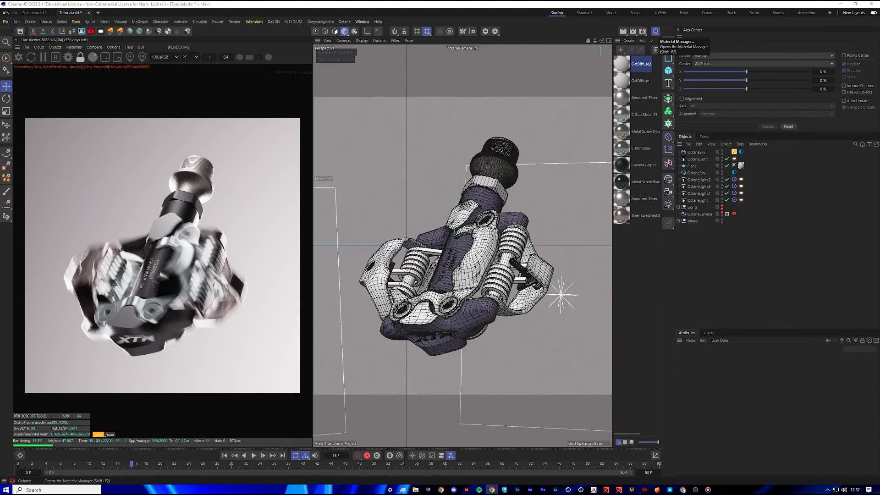